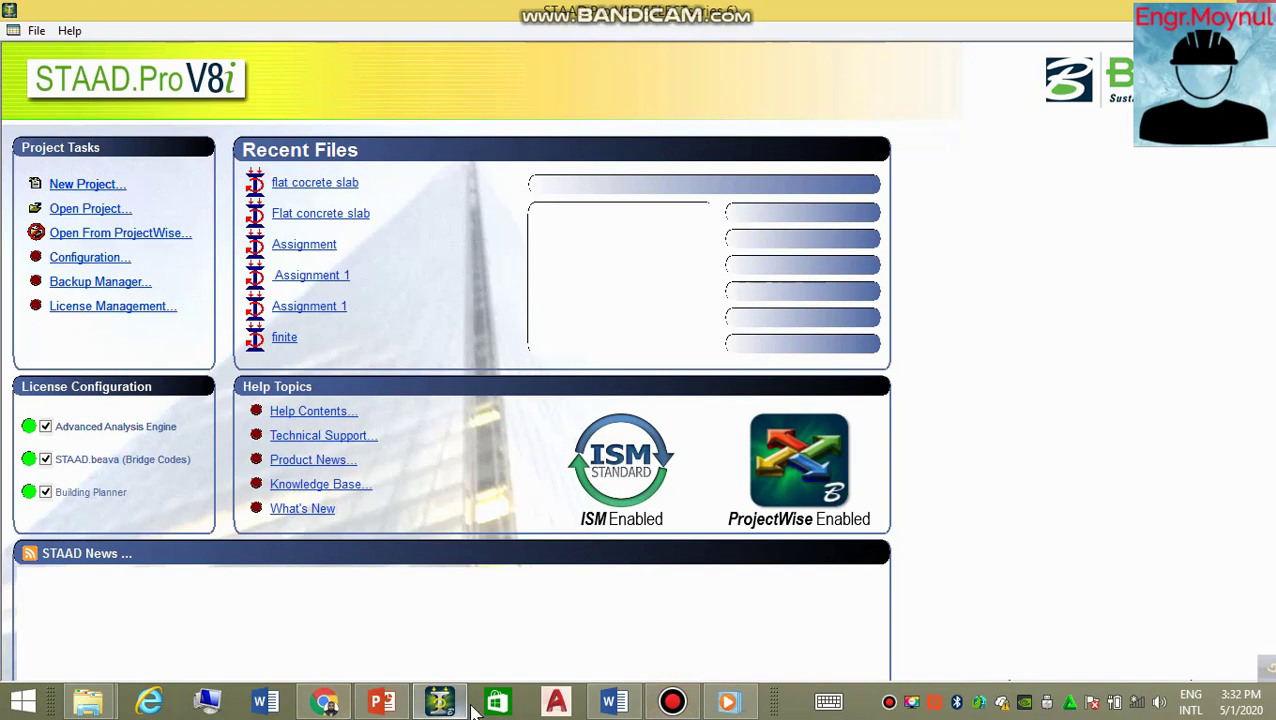
Review the slab brief in Word, and create a Space model in STAAD.Pro named "concrete flat slab" with Add Beam as the starting mode.
left_click(630, 706)
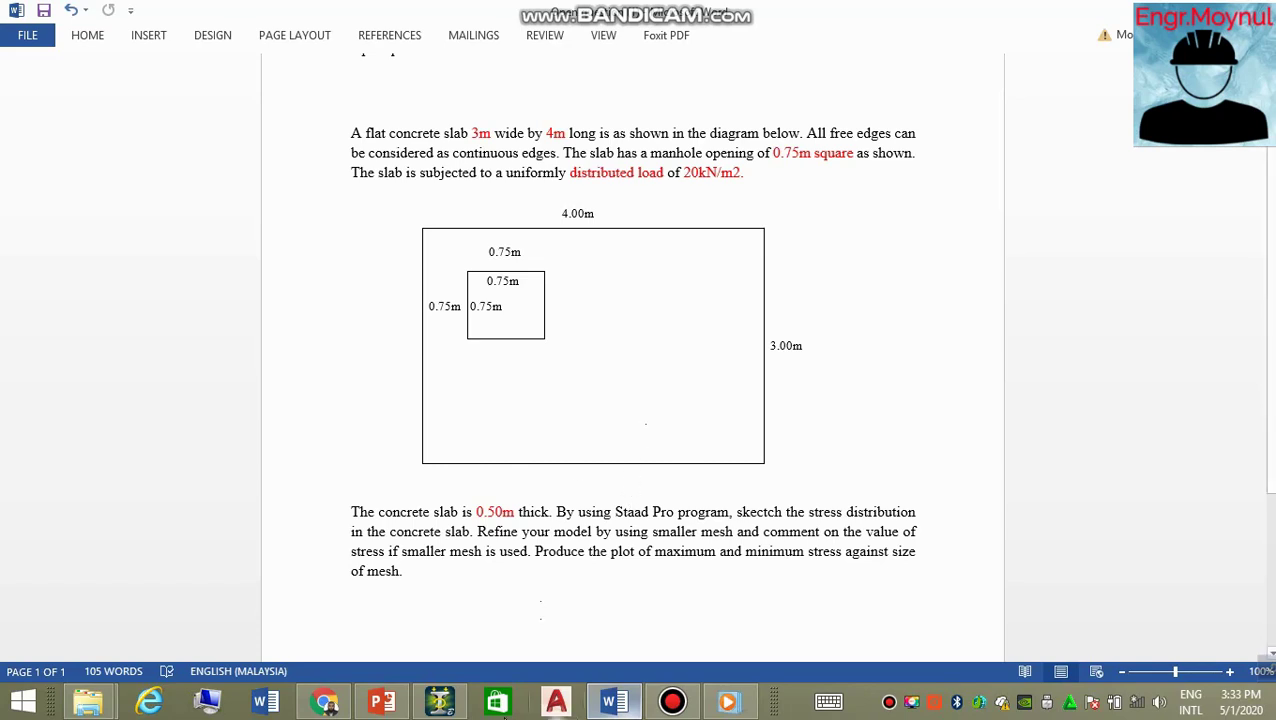
left_click(440, 701)
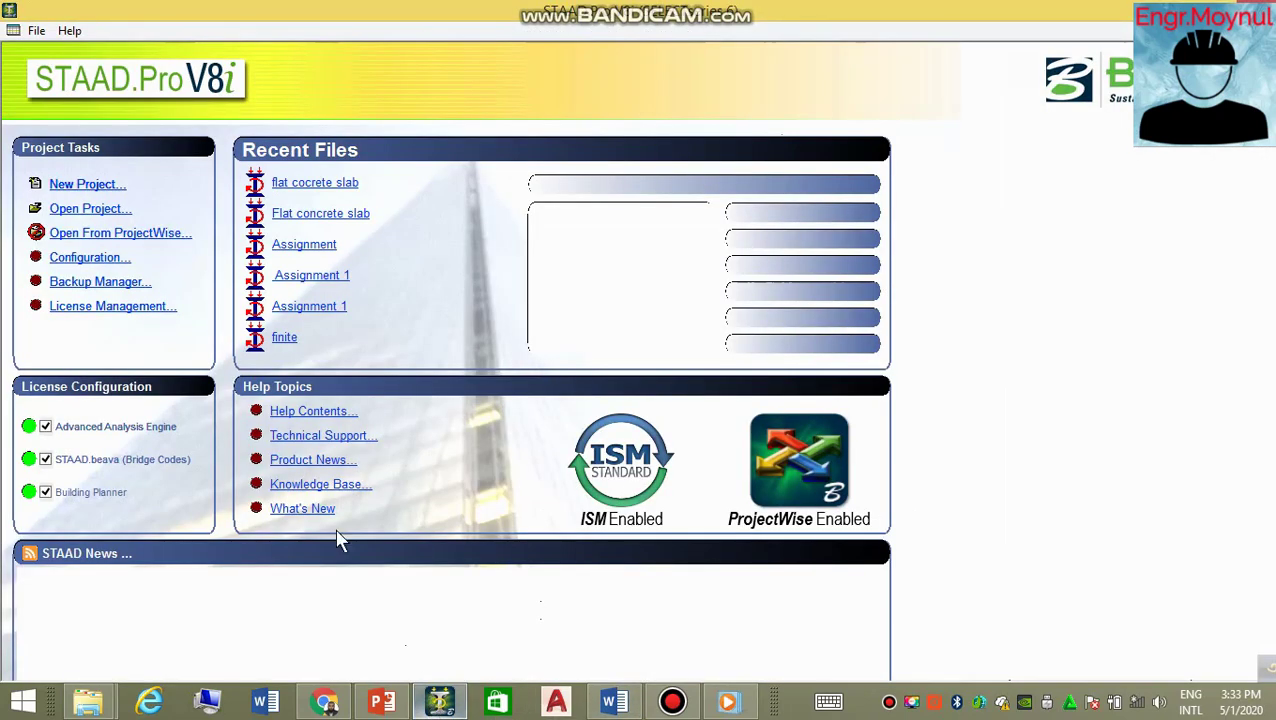
left_click(108, 189)
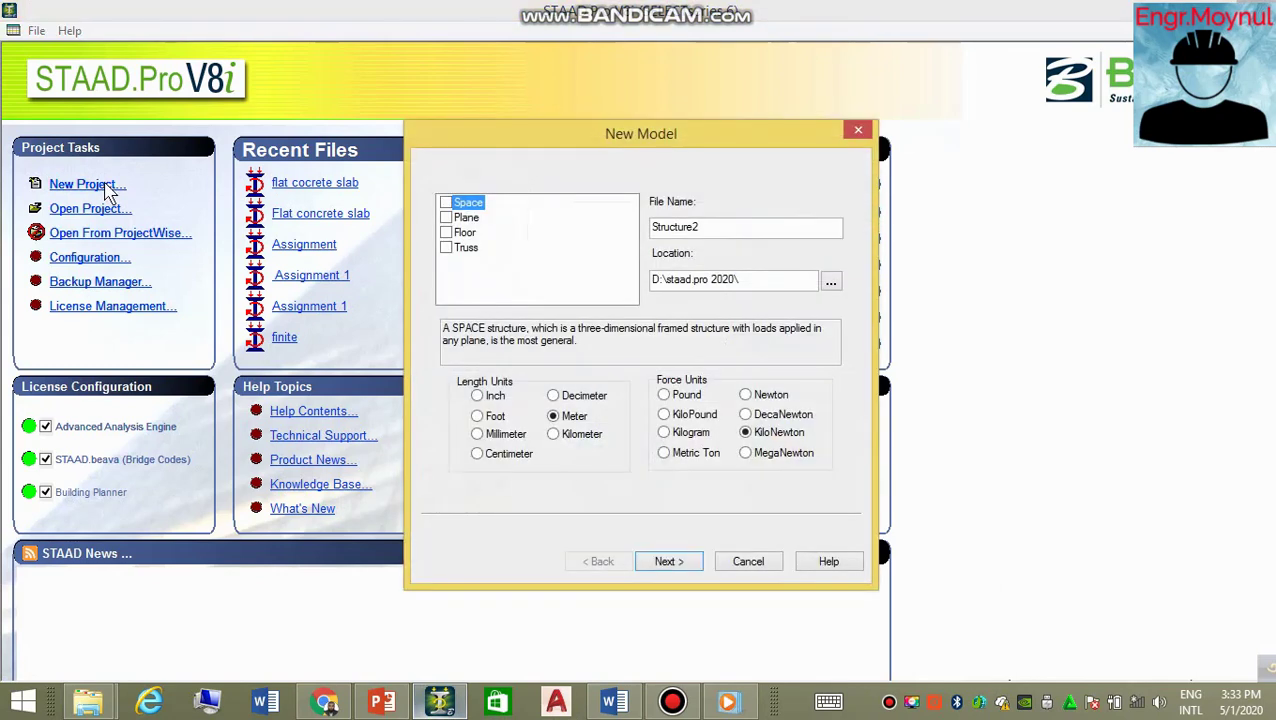
left_click(445, 203)
double_click(729, 227)
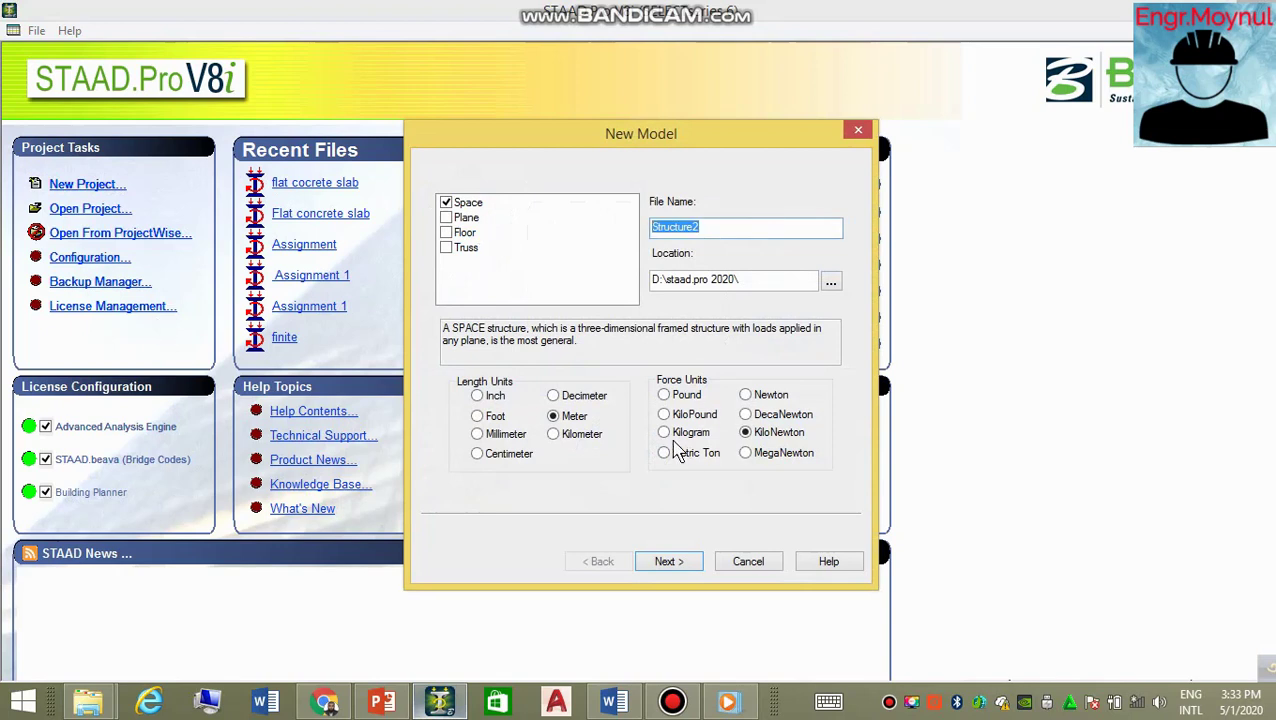
type("concrete flat slab")
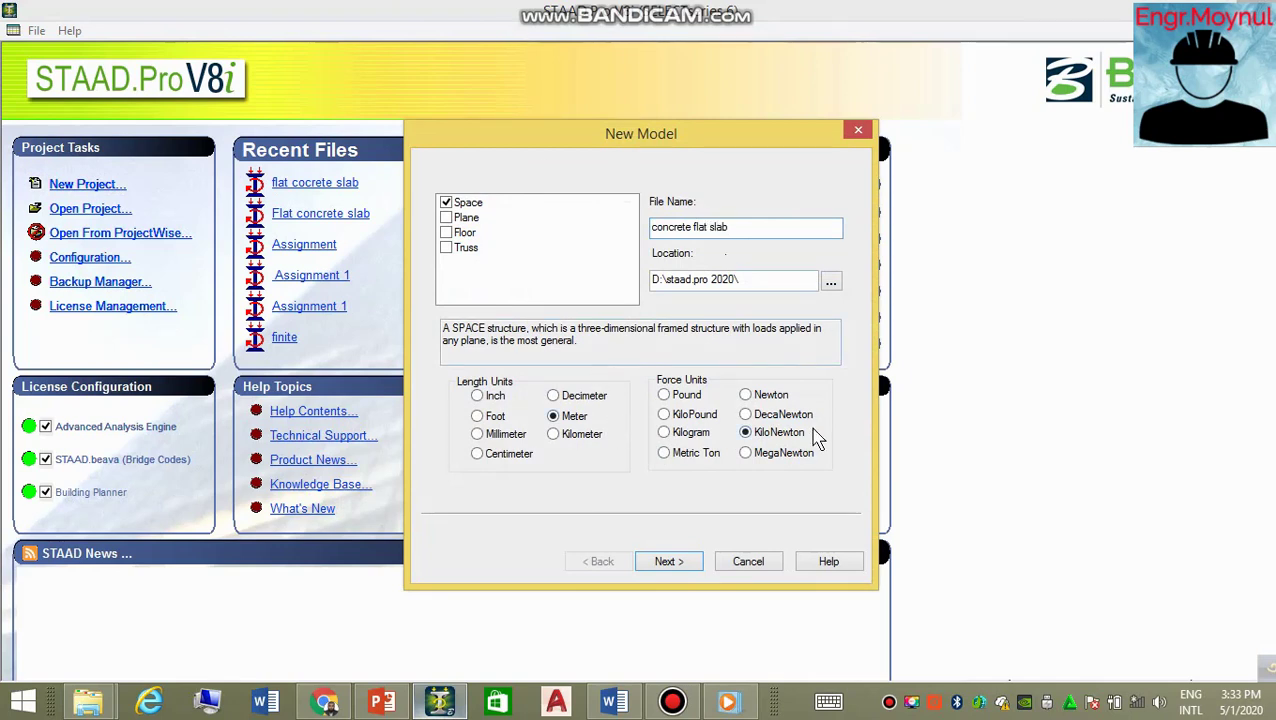
left_click(664, 560)
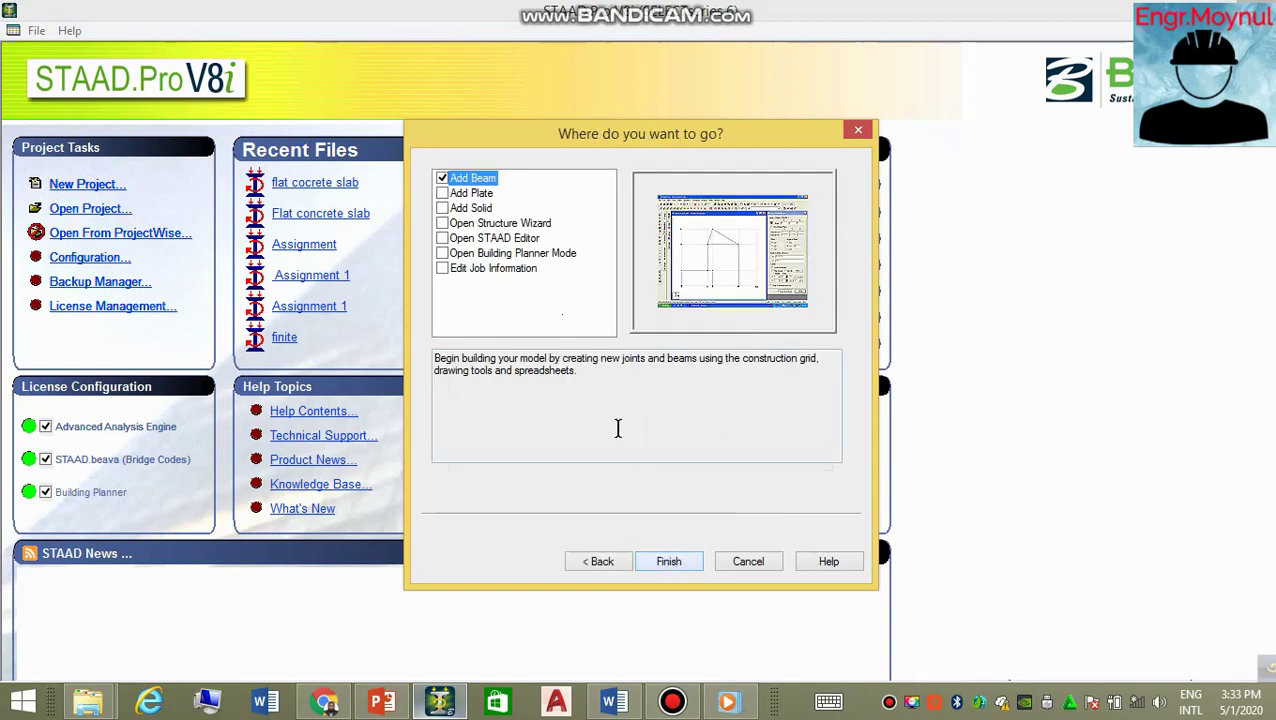
left_click(672, 562)
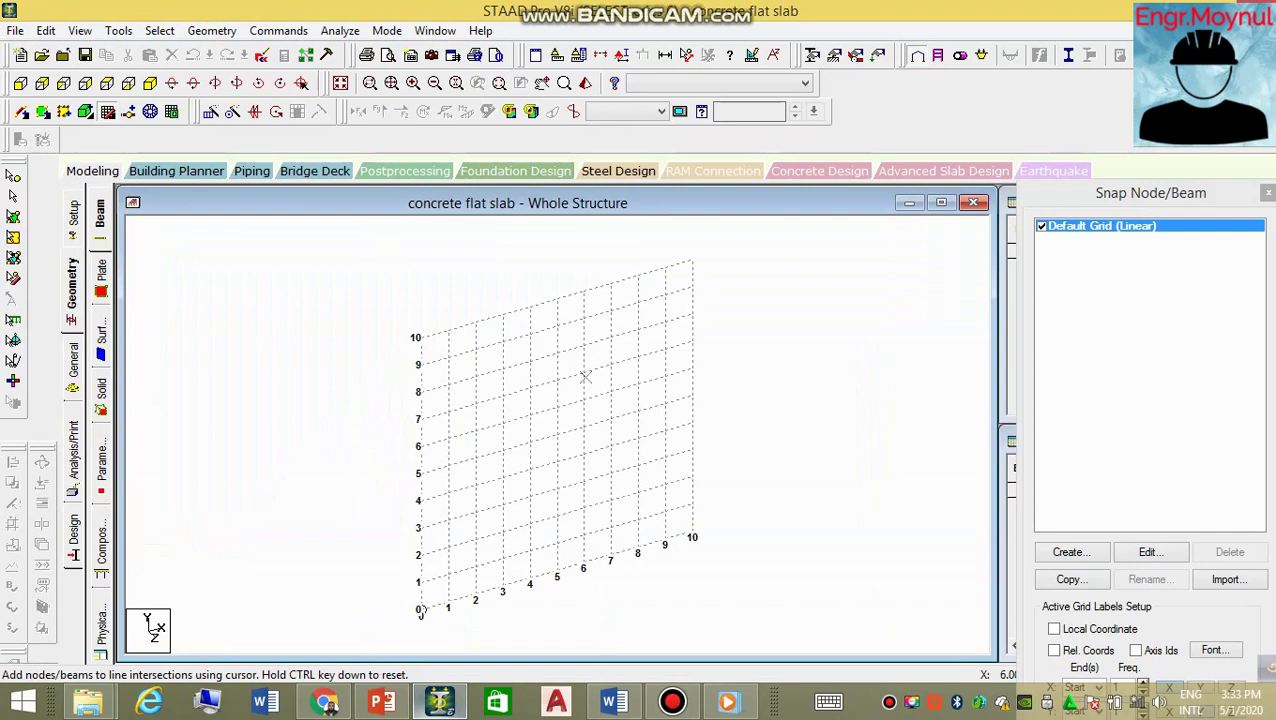
Dismiss the snap grid and define node 1 at (0, 0, 0) and node 2 at (4, 0, 0) in the node table.
left_click_drag(1170, 193, 1140, 89)
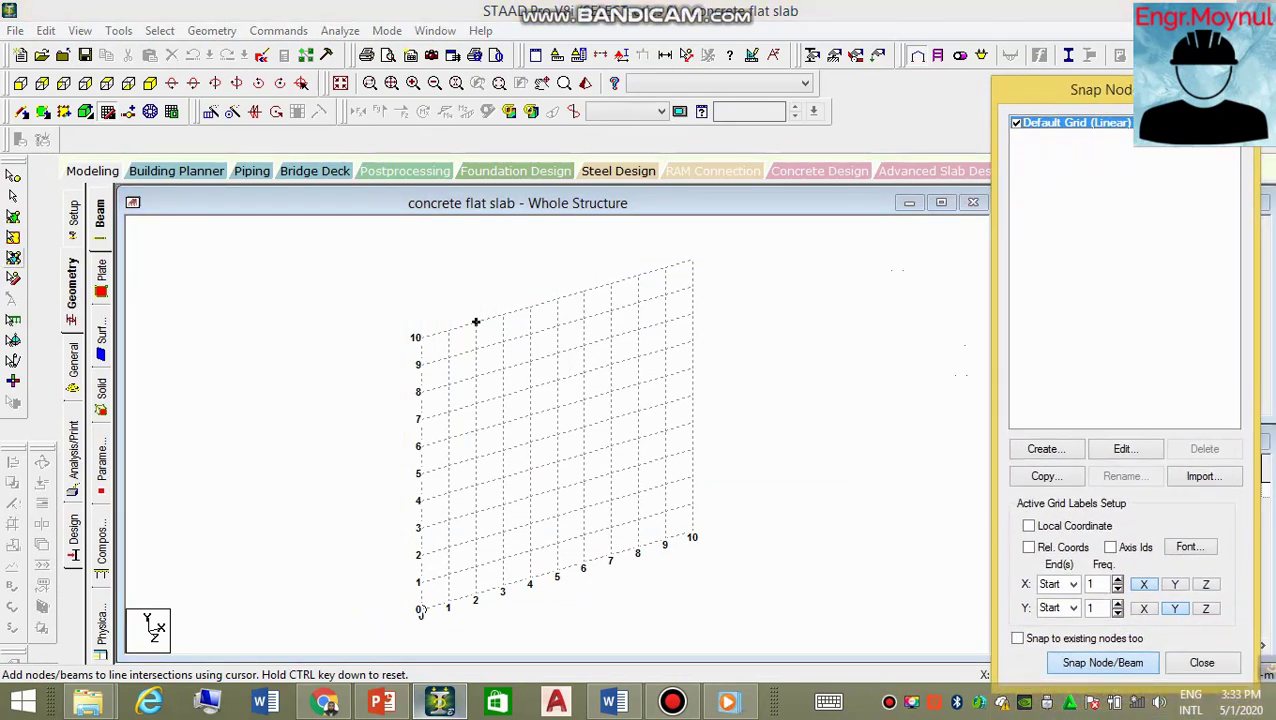
key("Escape")
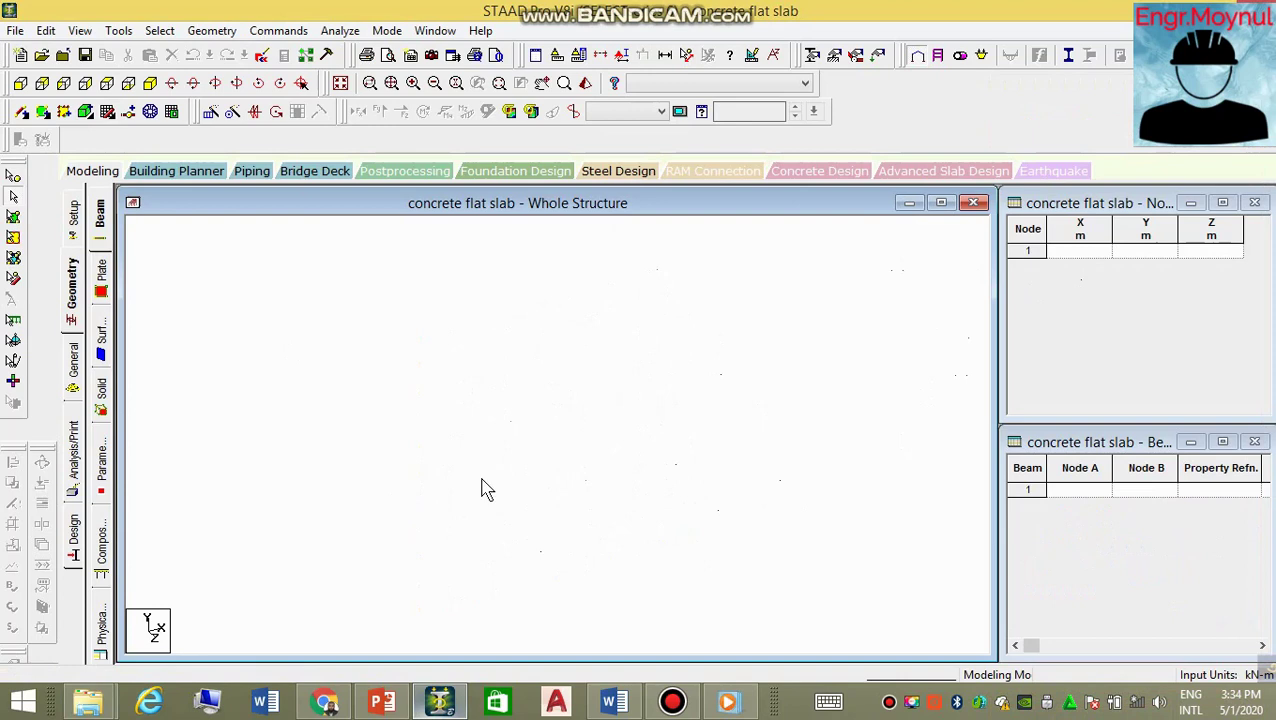
left_click(1087, 252)
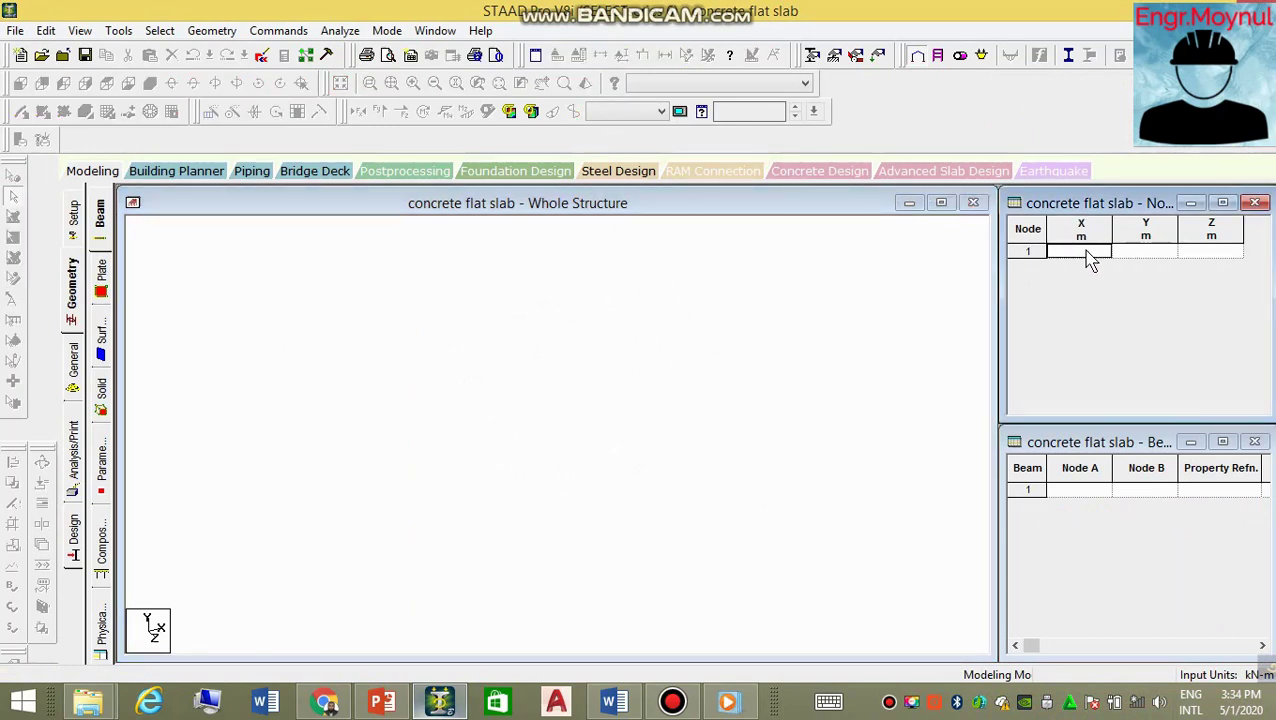
type("0")
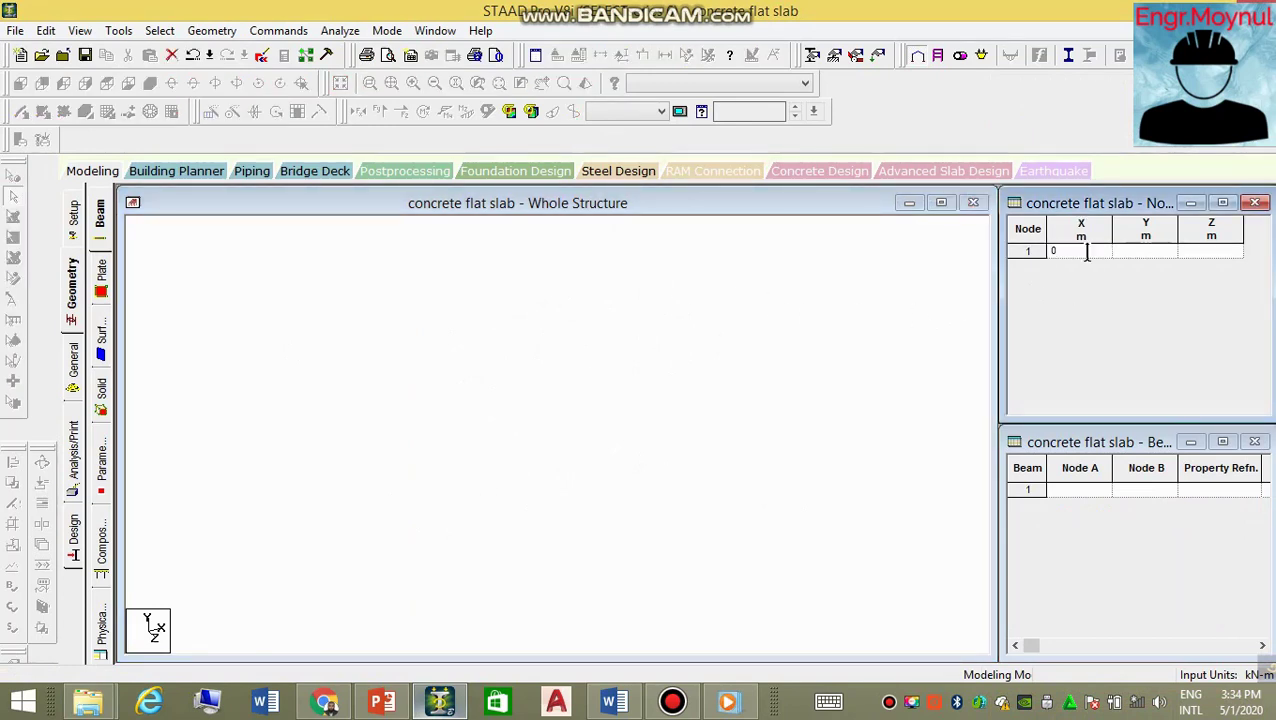
left_click(1162, 250)
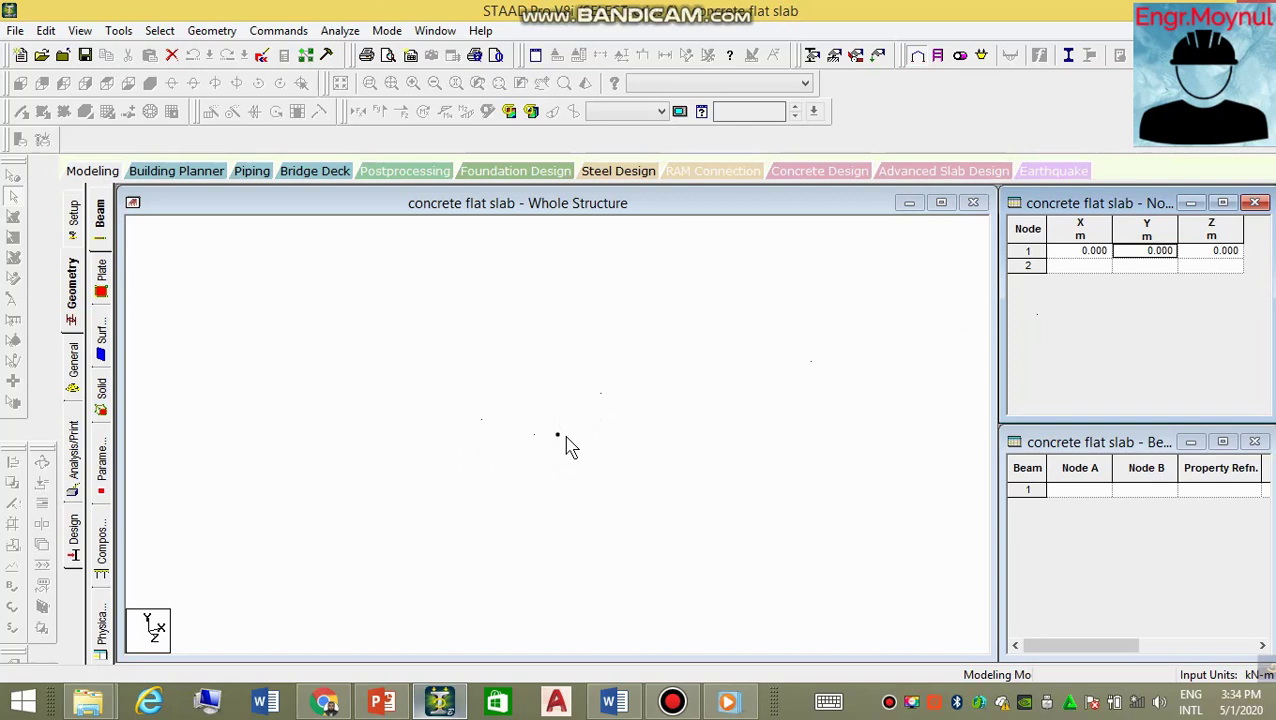
left_click(1081, 265)
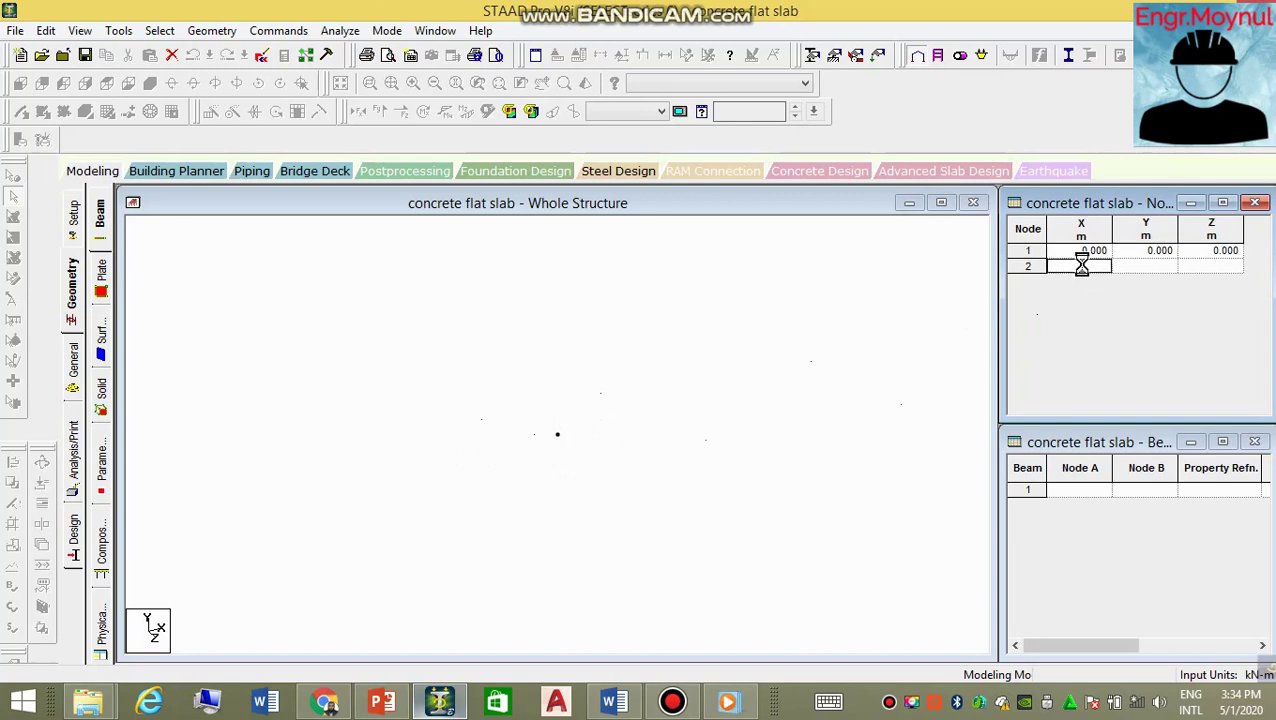
type("4")
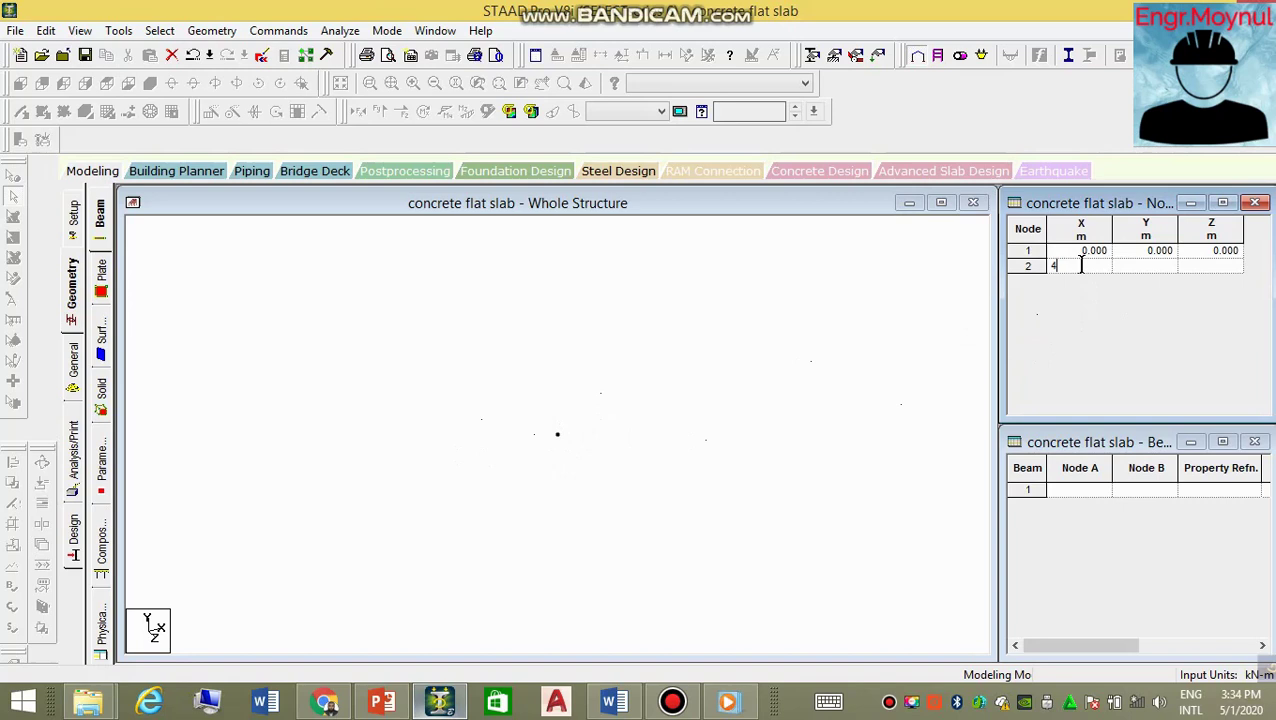
left_click(1140, 265)
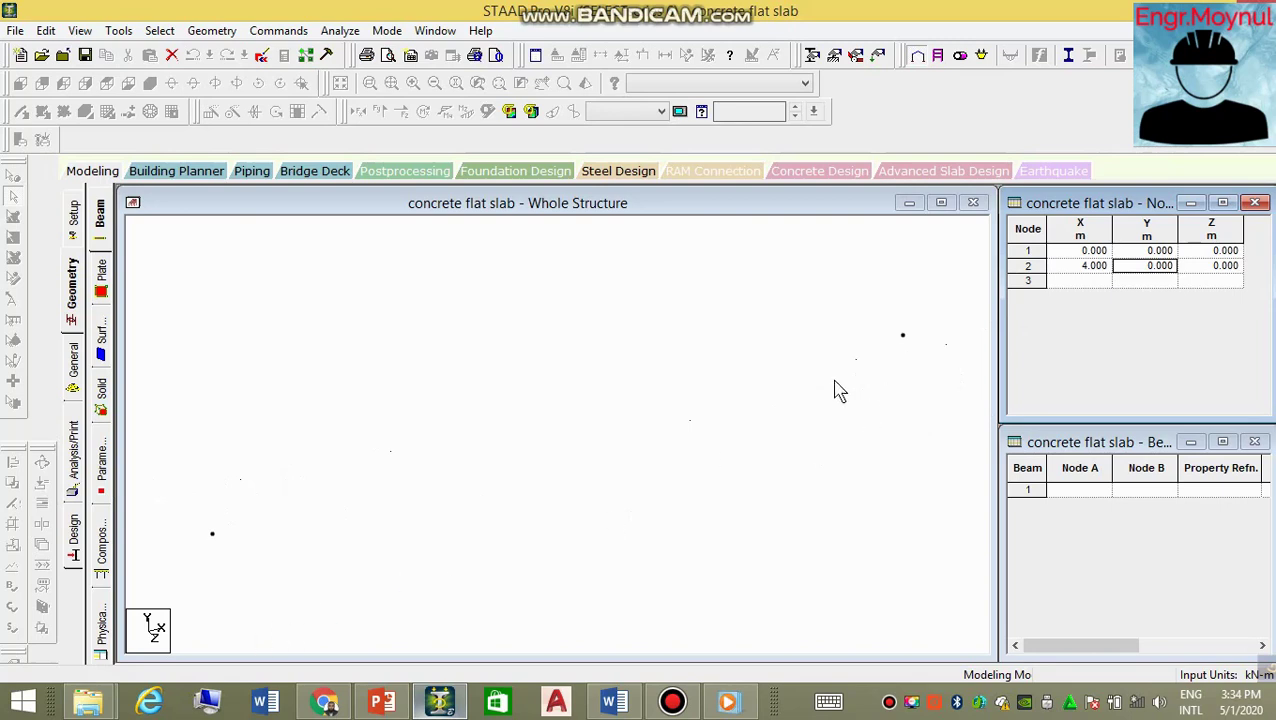
Add a beam from node 1 to node 2.
left_click(611, 330)
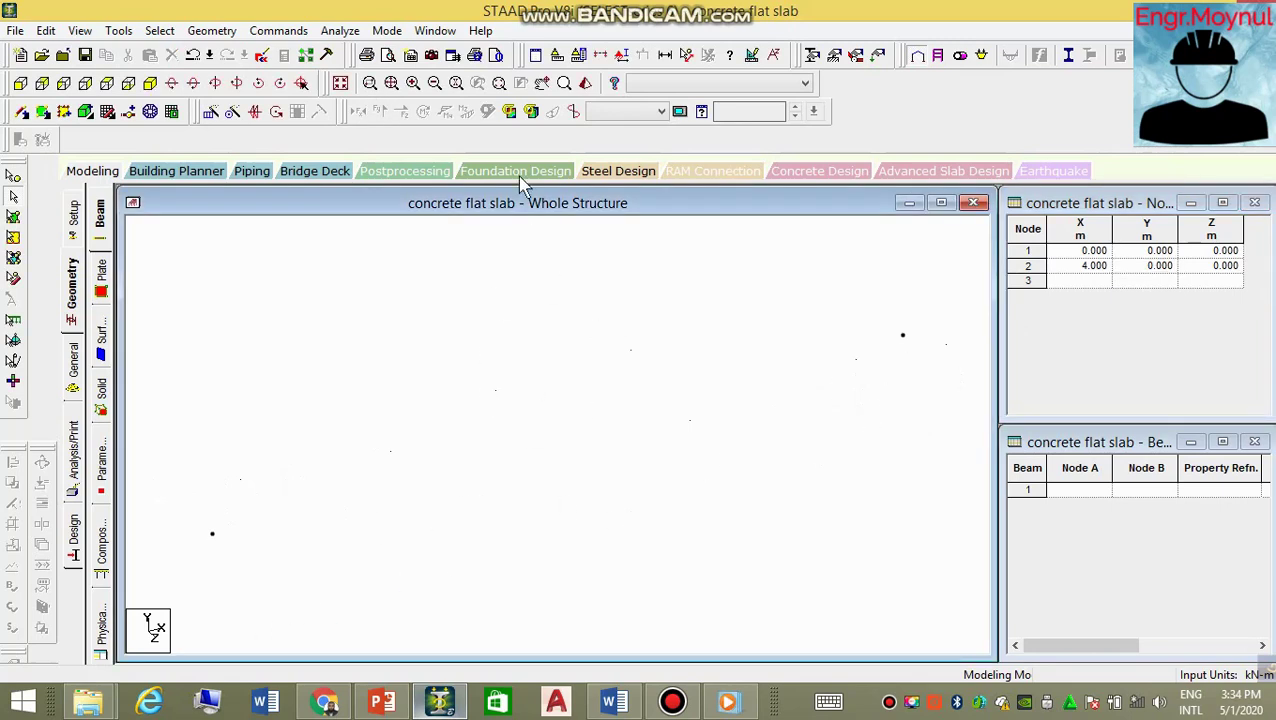
left_click(686, 55)
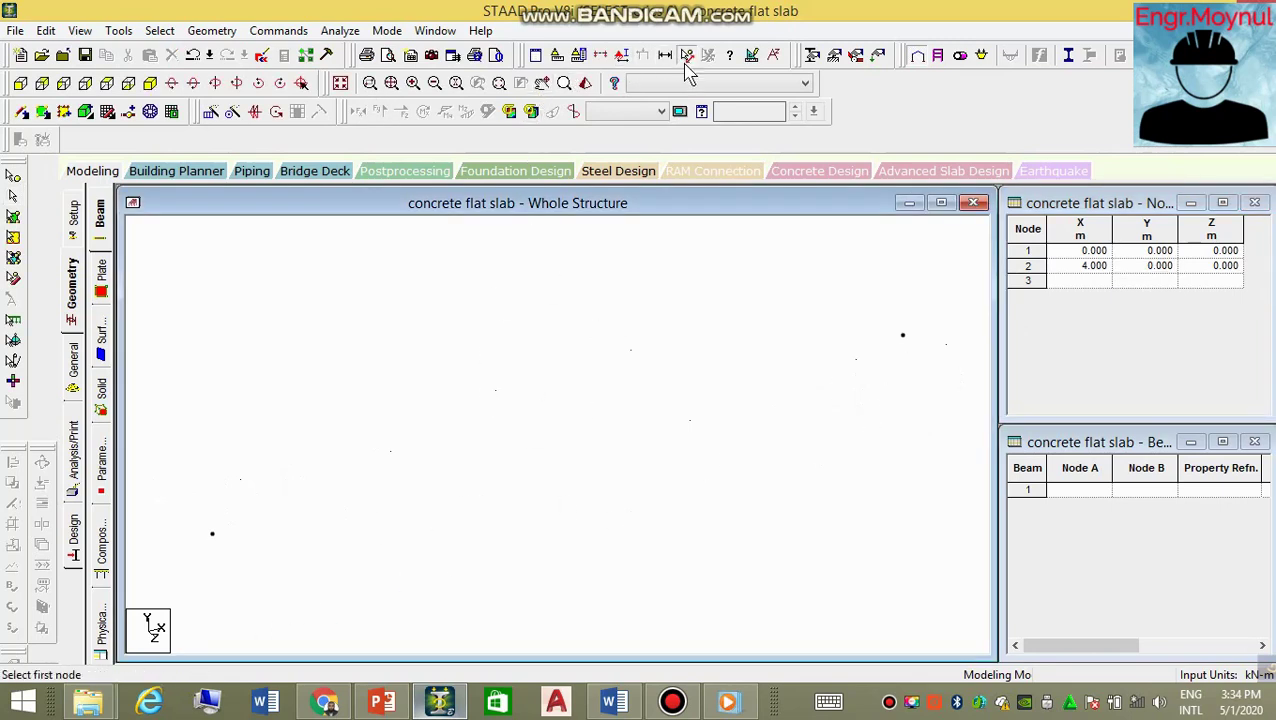
left_click(20, 109)
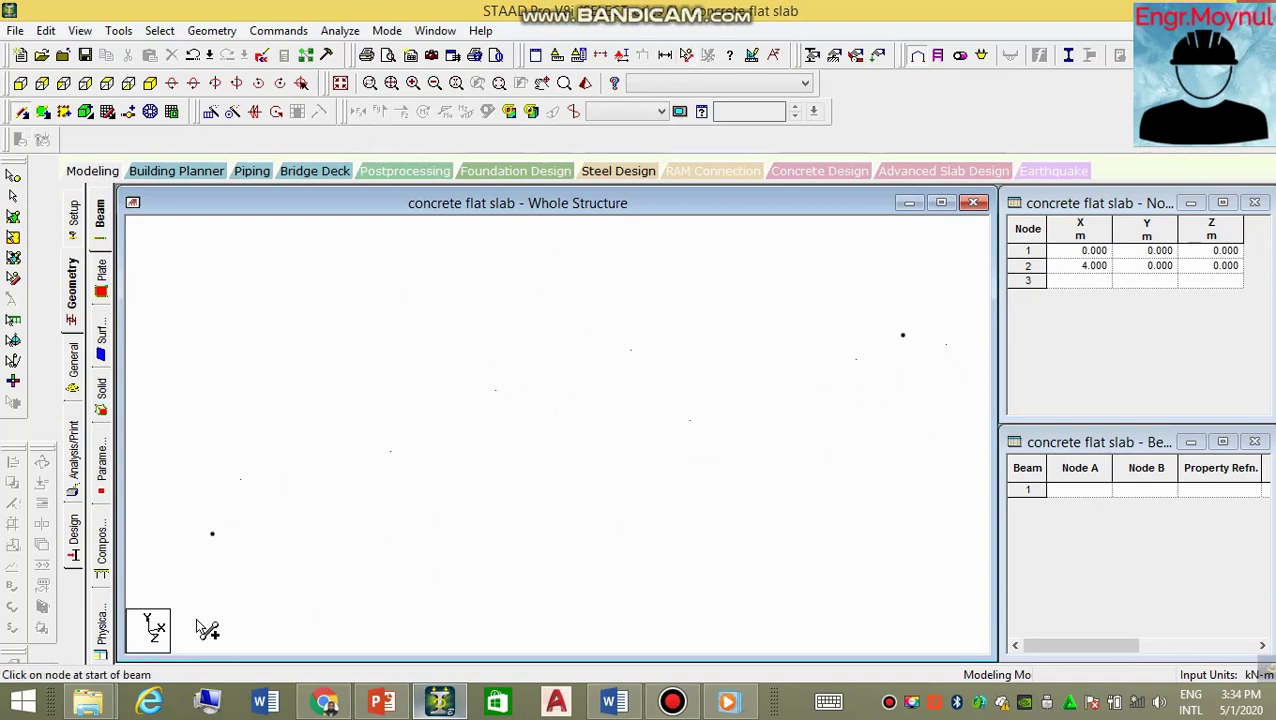
mouse_move(212, 534)
left_mouse_down()
mouse_move(700, 458)
mouse_move(903, 336)
left_mouse_up()
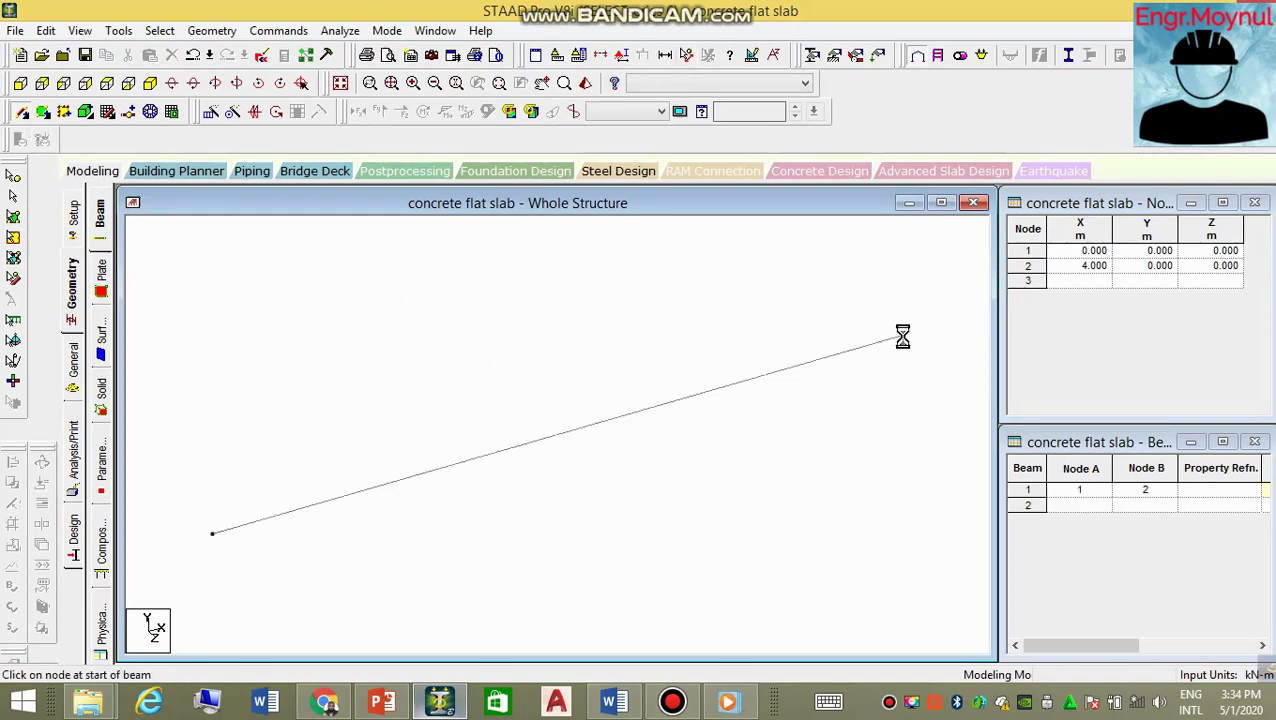
Measure the distance between the beam's two end nodes and remove the dimension from the view.
left_click(686, 58)
left_click(212, 534)
left_click(903, 337)
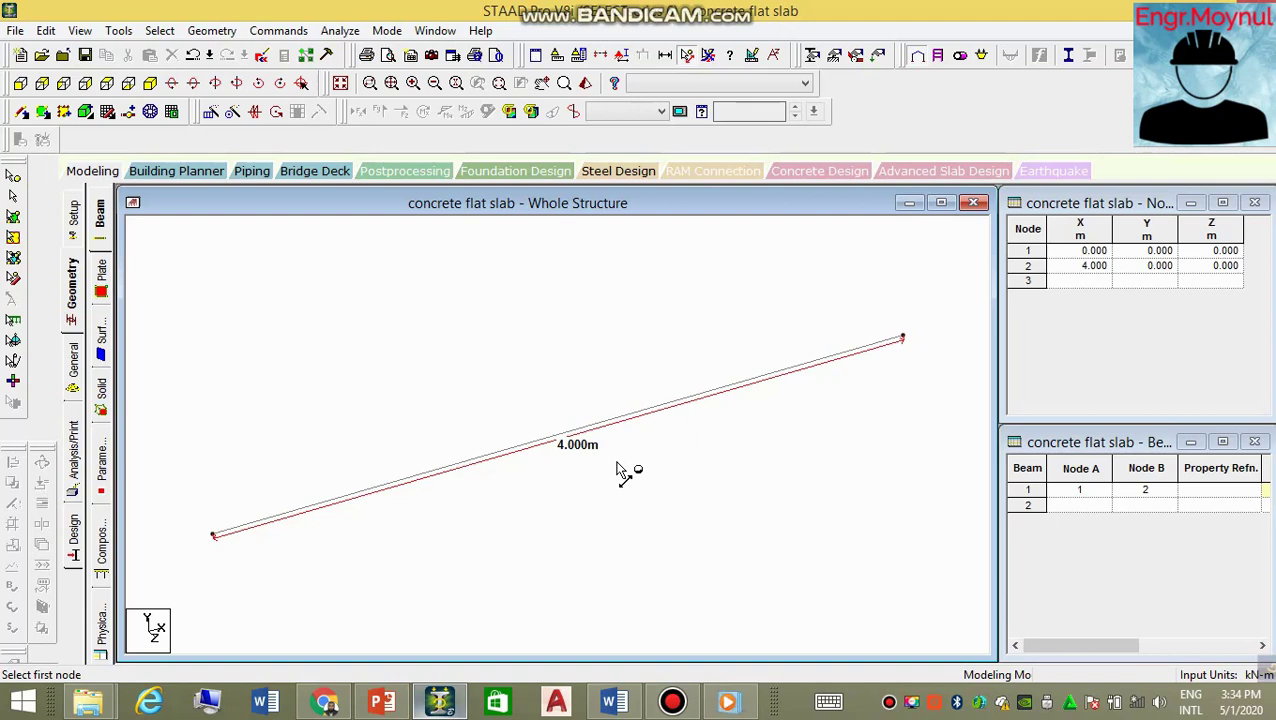
key("Right")
key("Right")
key("Right")
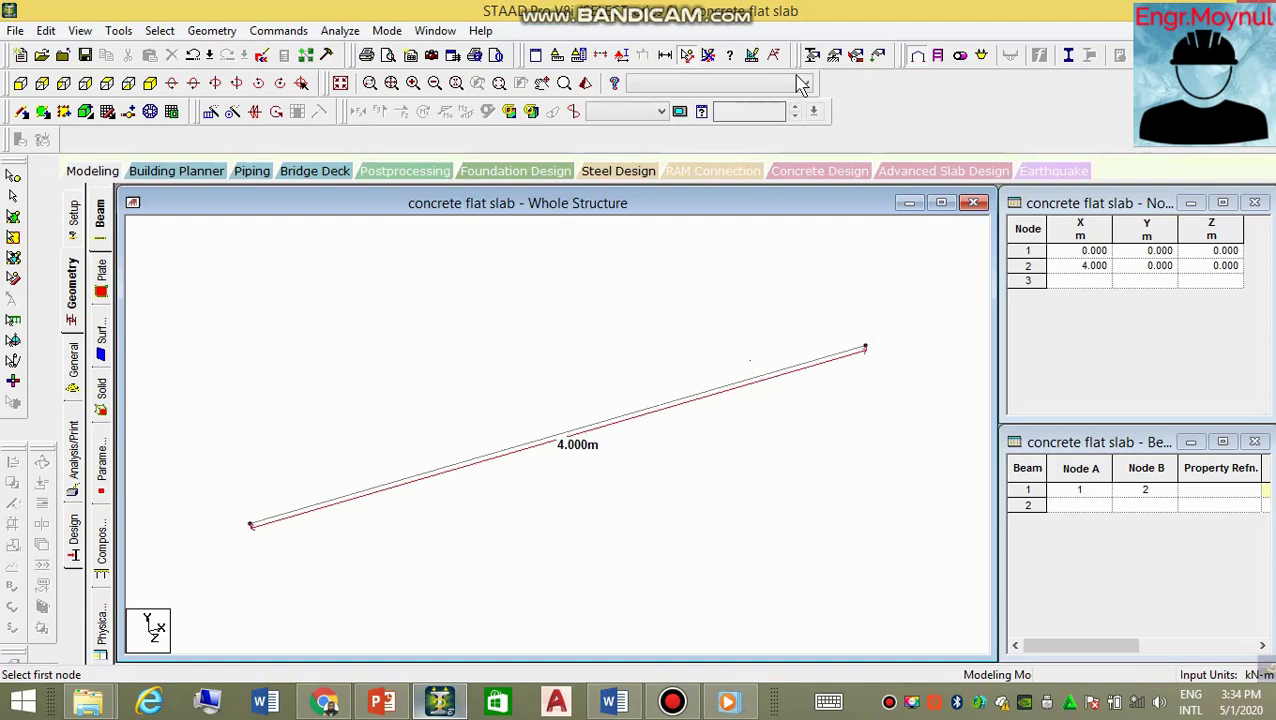
left_click(707, 58)
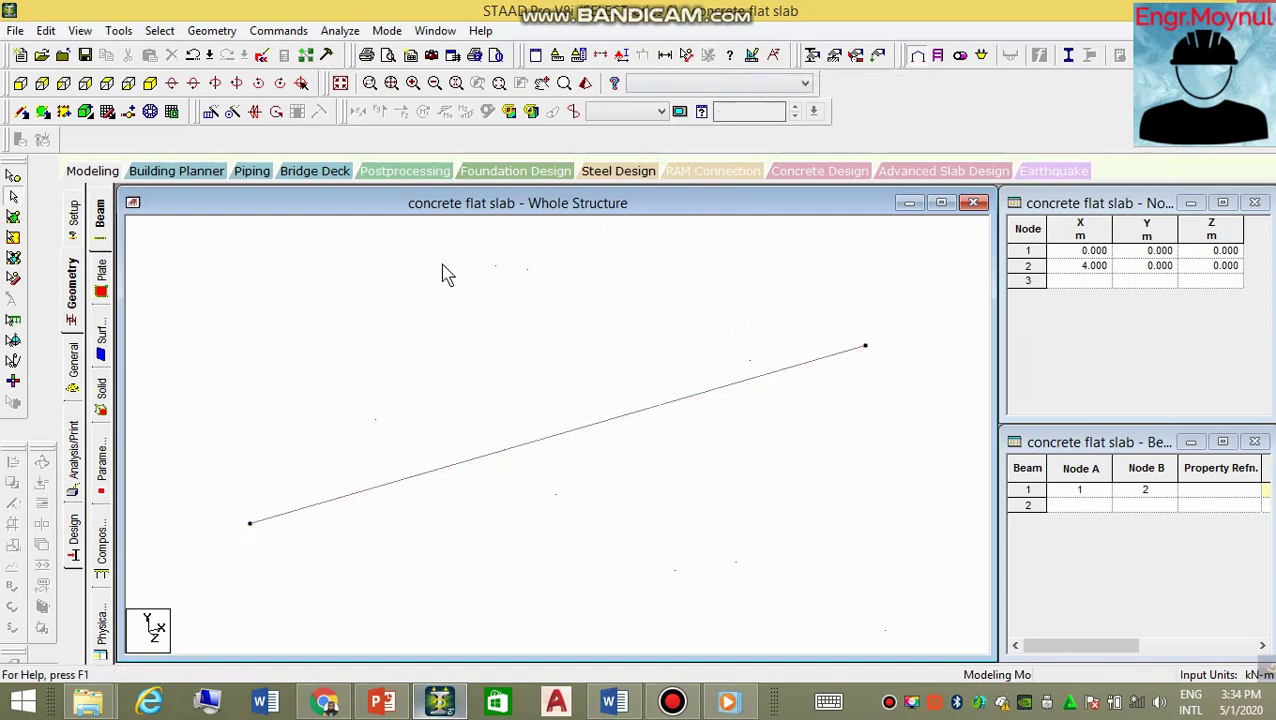
Copy the beam with Translational Repeat in the global Z direction, using 1 step, 3 m spacing and linked steps.
left_click(510, 458)
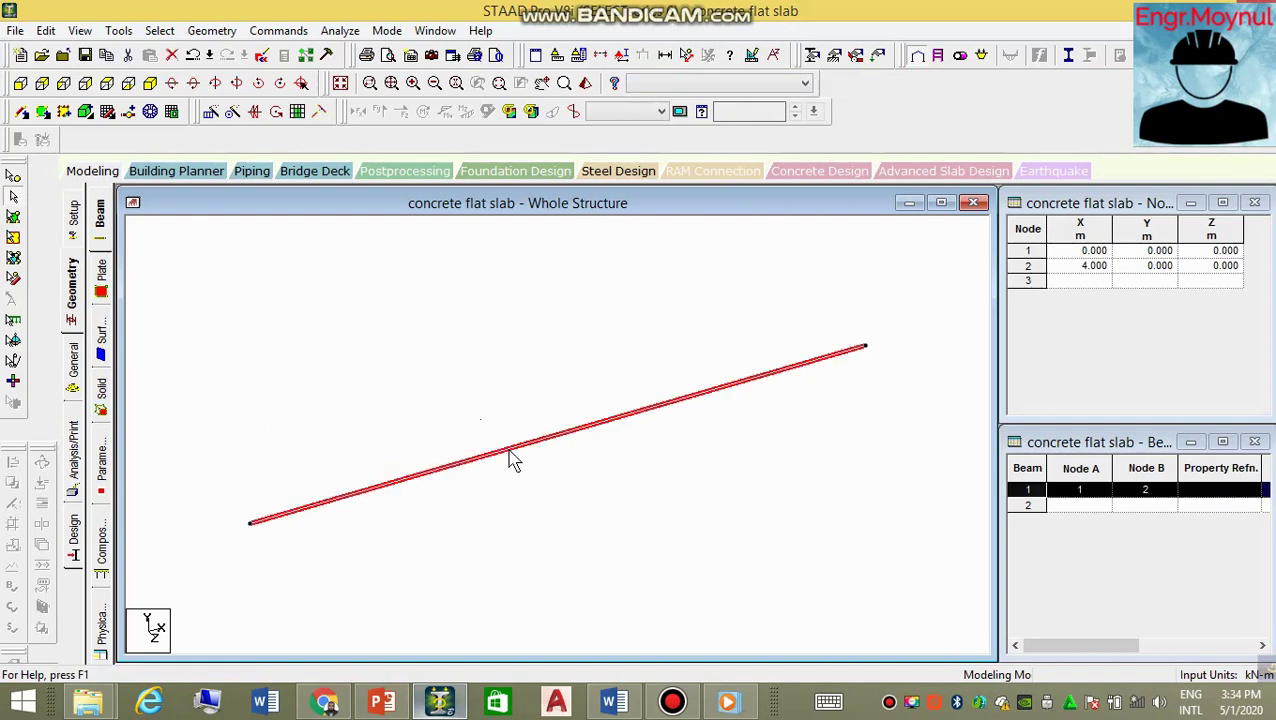
left_click(211, 31)
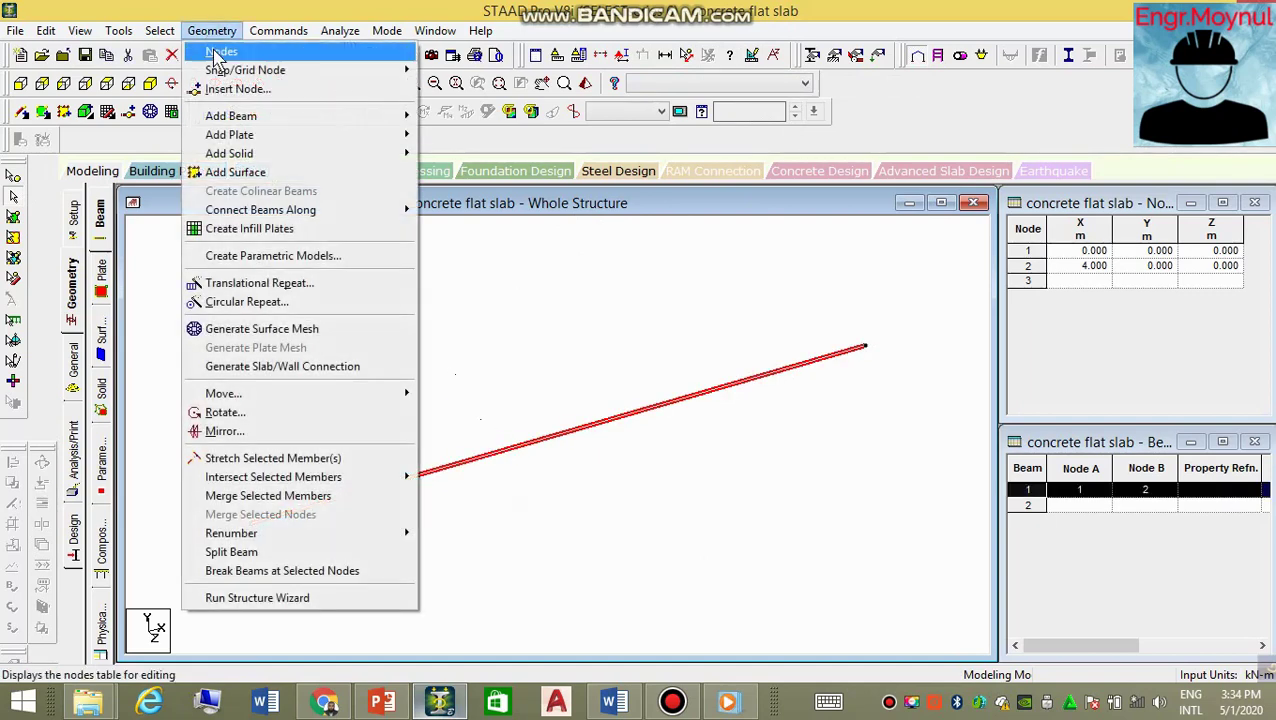
left_click(304, 284)
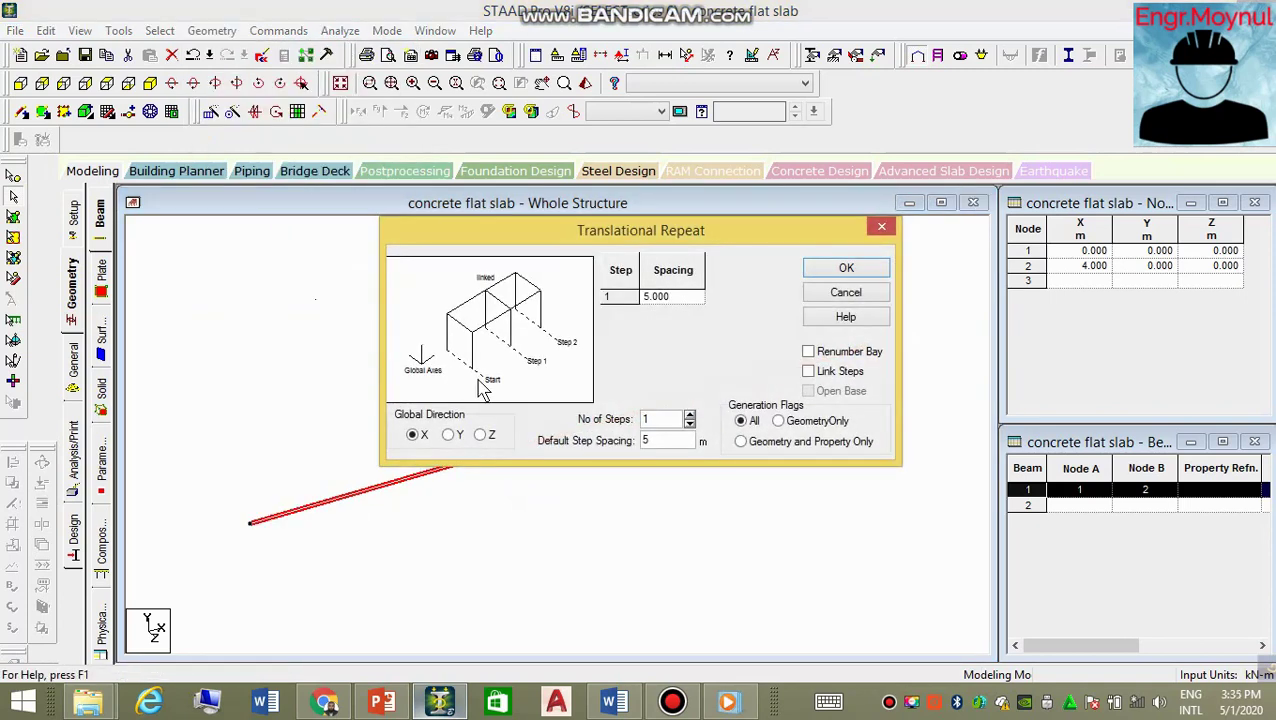
double_click(661, 440)
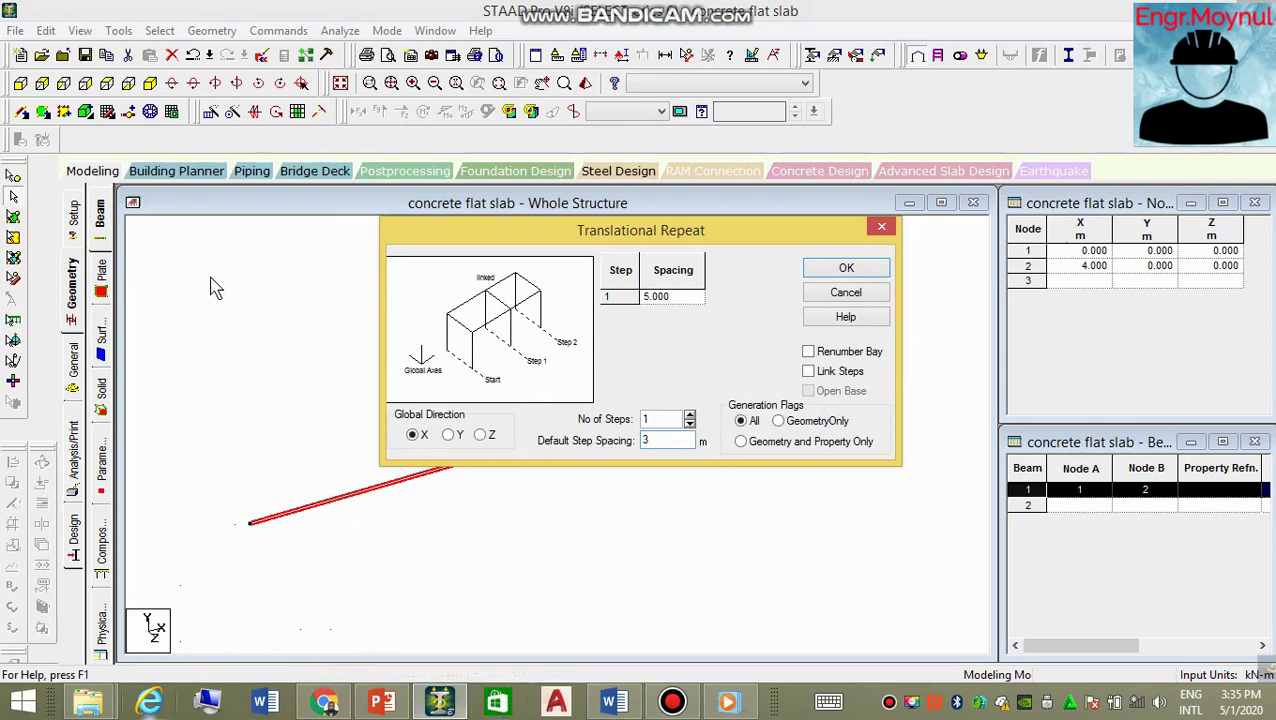
left_click(482, 434)
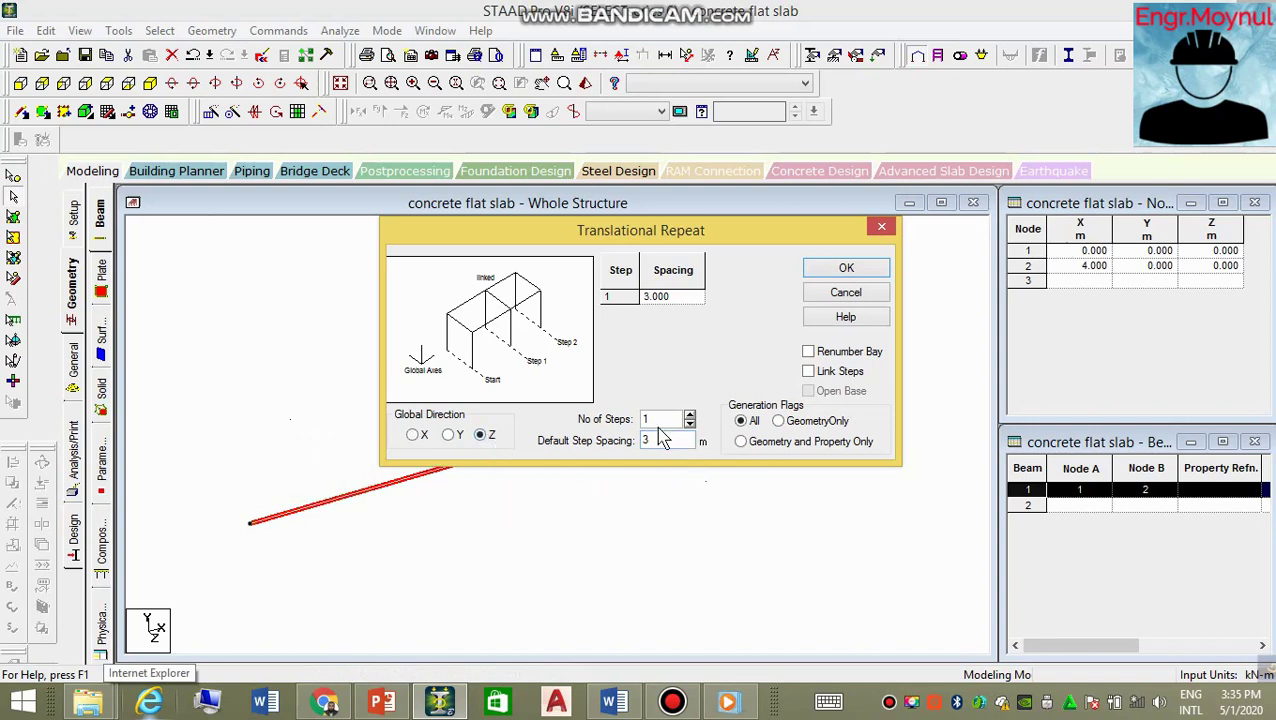
left_click(836, 373)
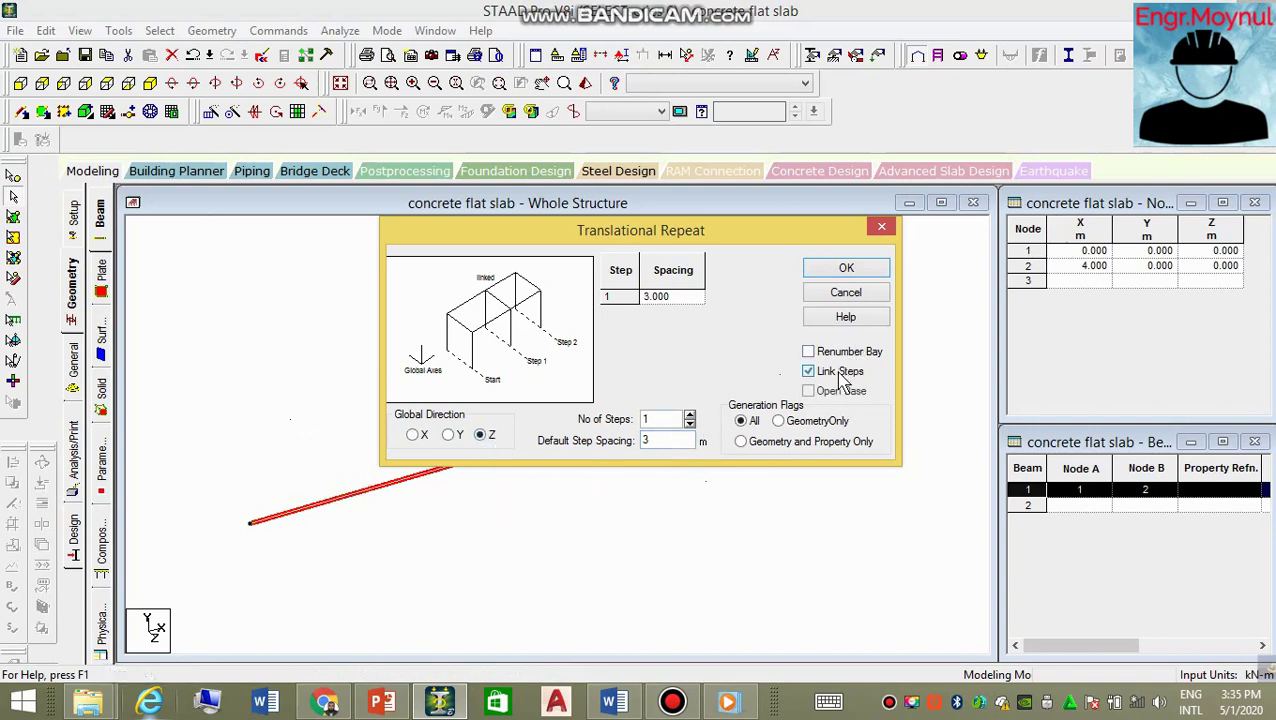
left_click(860, 270)
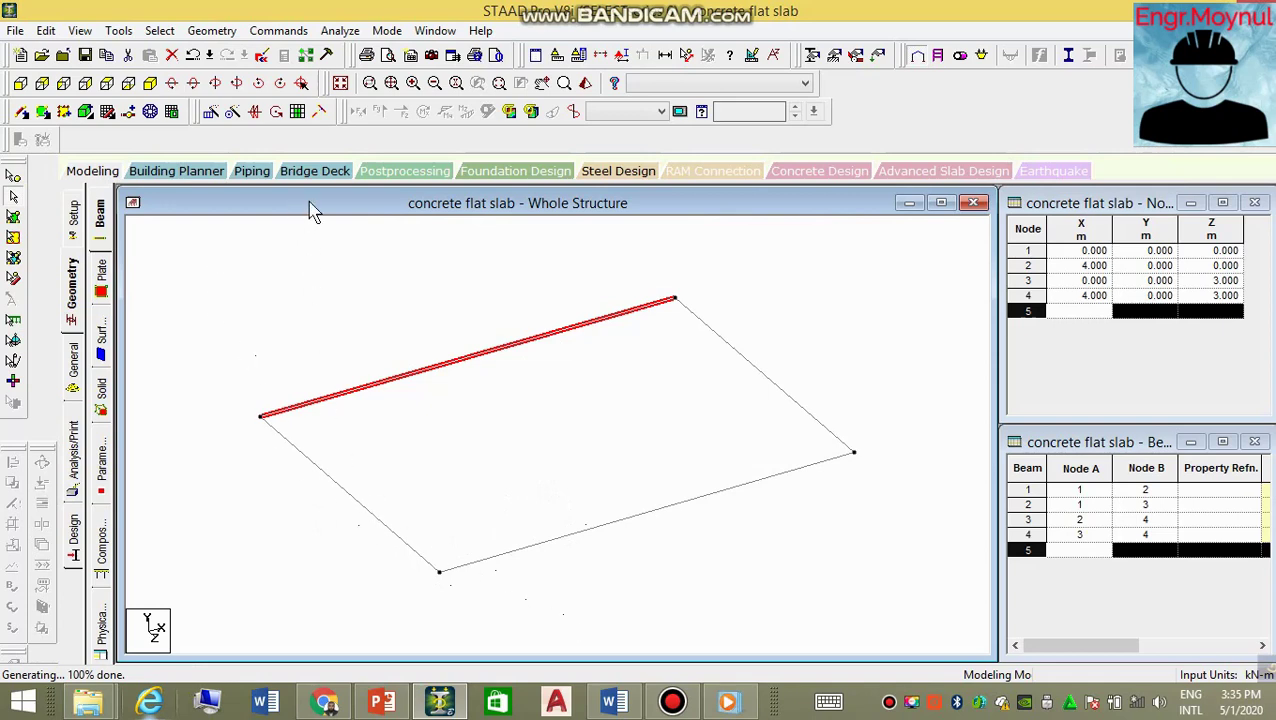
Measure the slab outline's two edges that meet at node 1 and clear the dimensions.
left_click(686, 54)
left_click(261, 416)
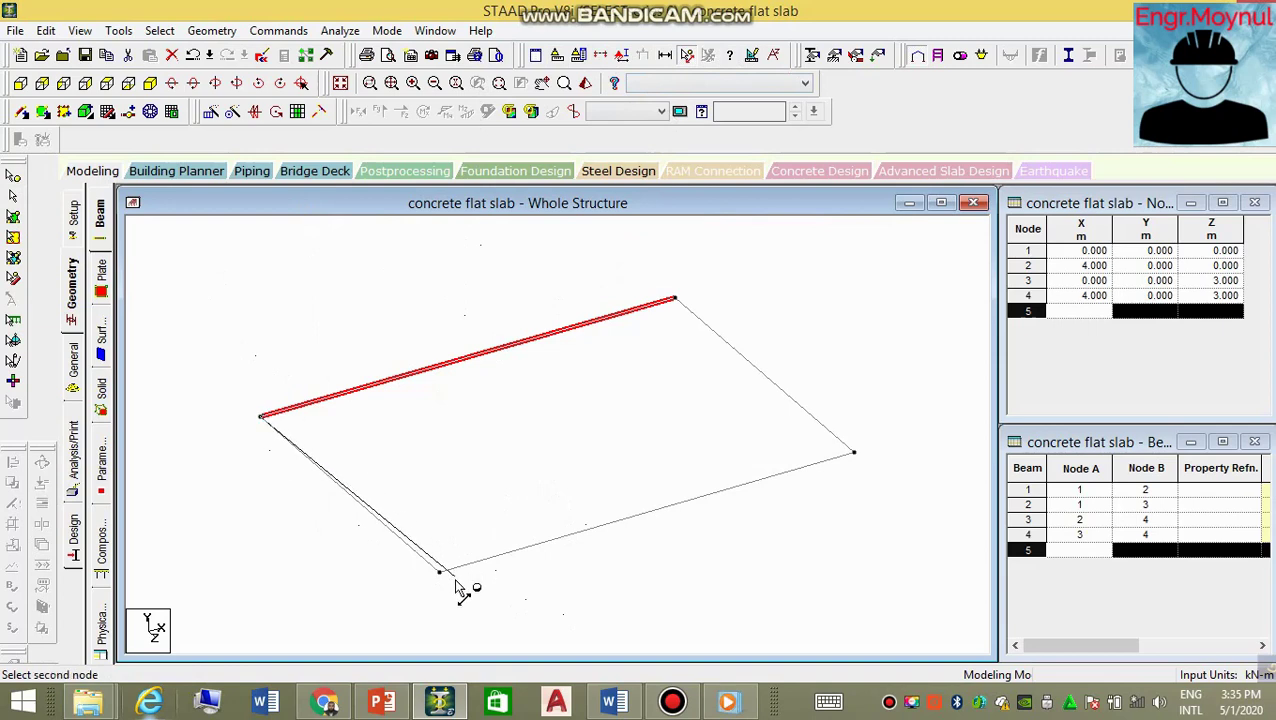
left_click(439, 573)
left_click(260, 417)
left_click(676, 299)
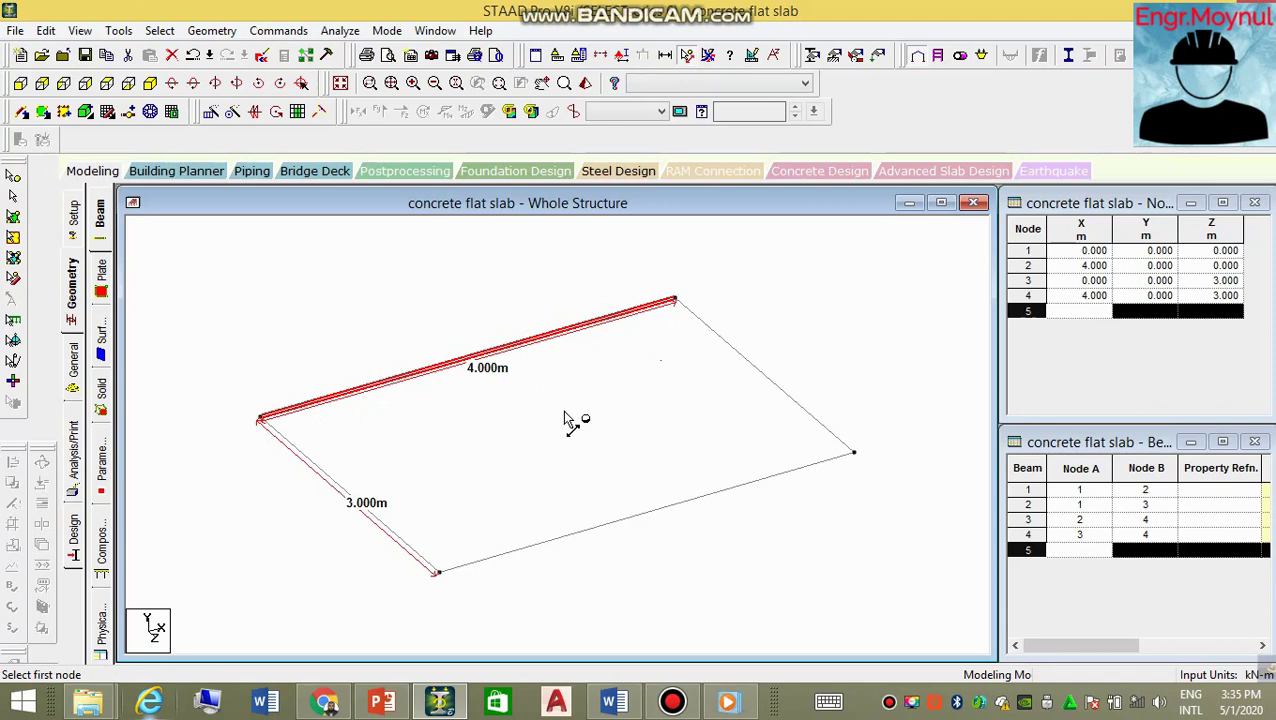
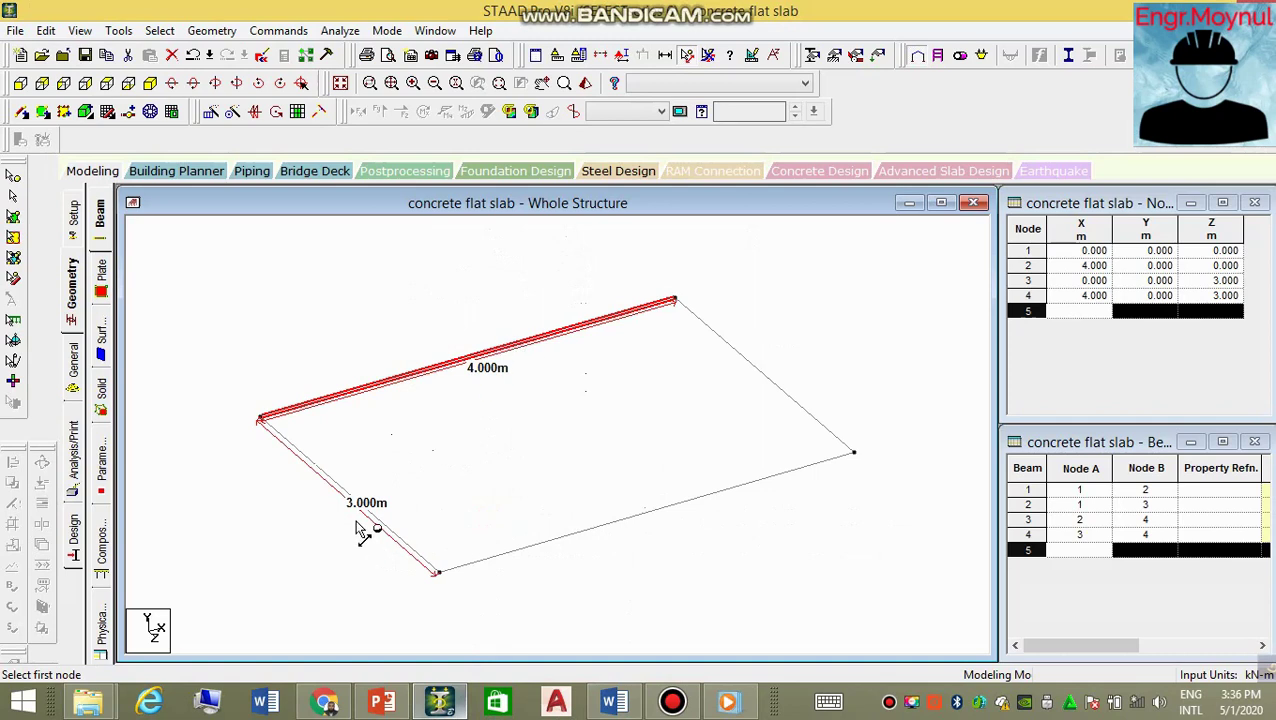
left_click(686, 55)
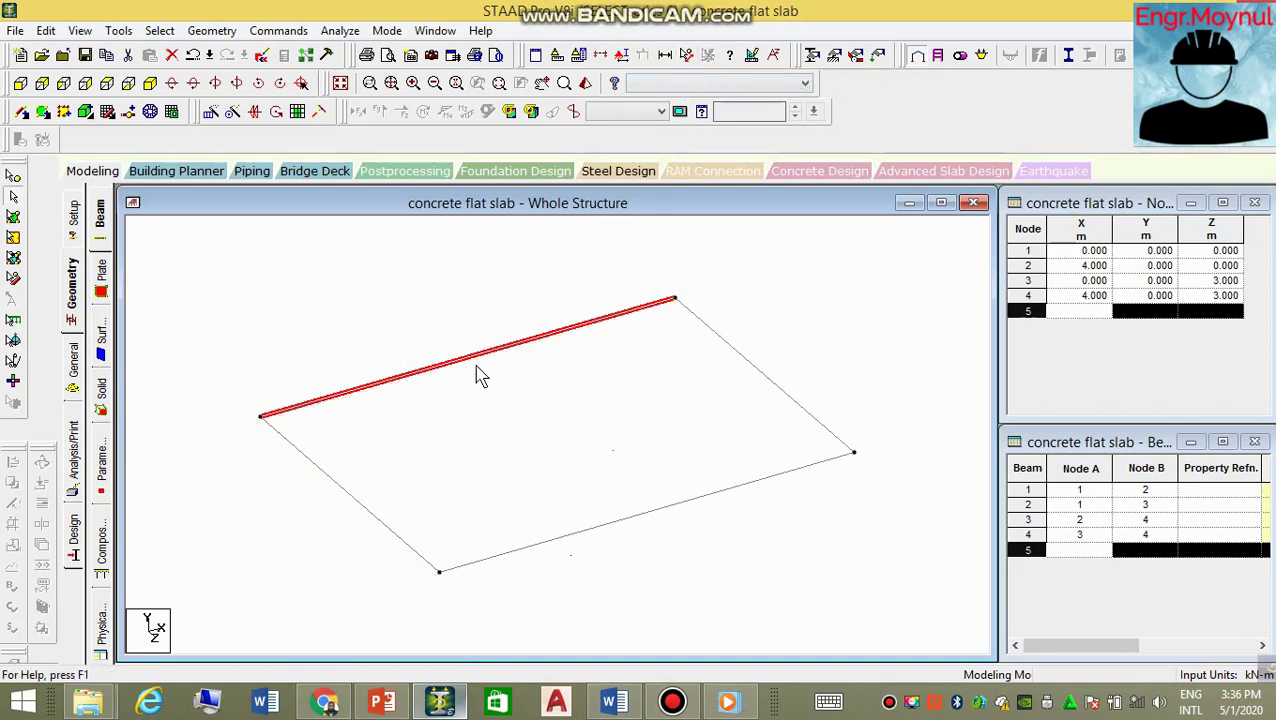
Copy the beam between nodes 1 and 2 with Translational Repeat in global Z, using 2 steps at 0.75 m spacing.
left_click(505, 412)
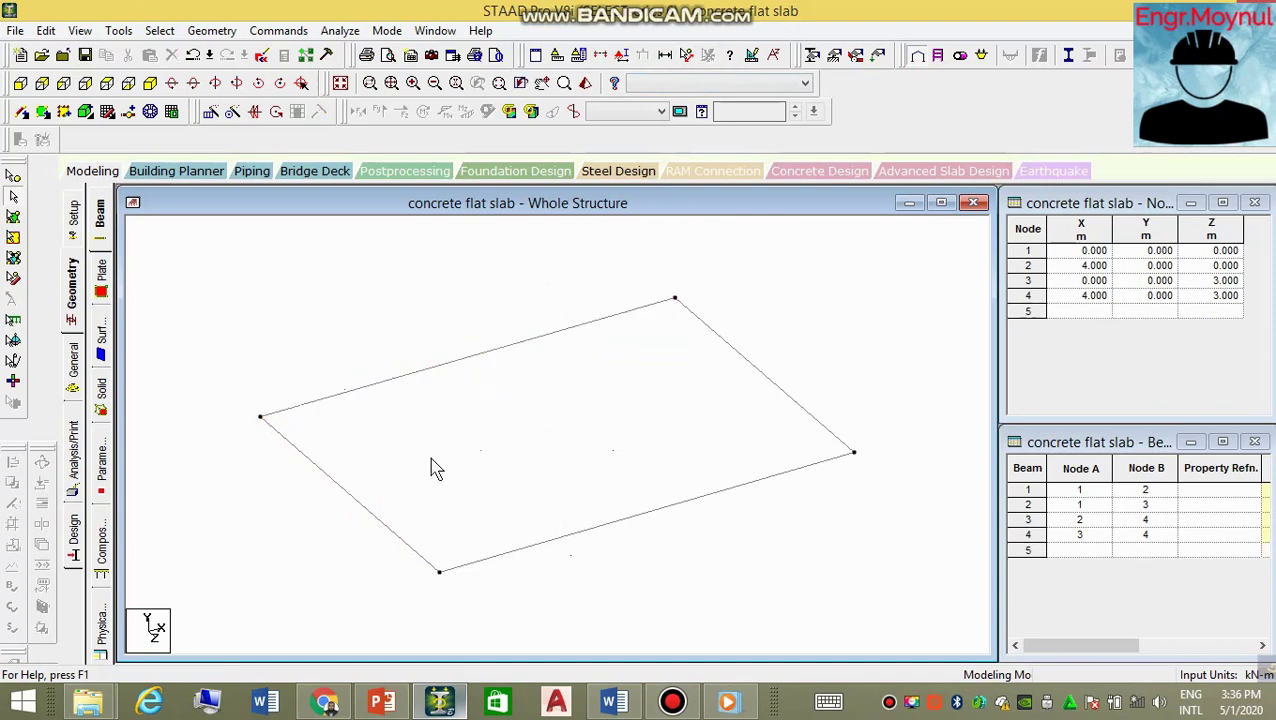
left_click(348, 505)
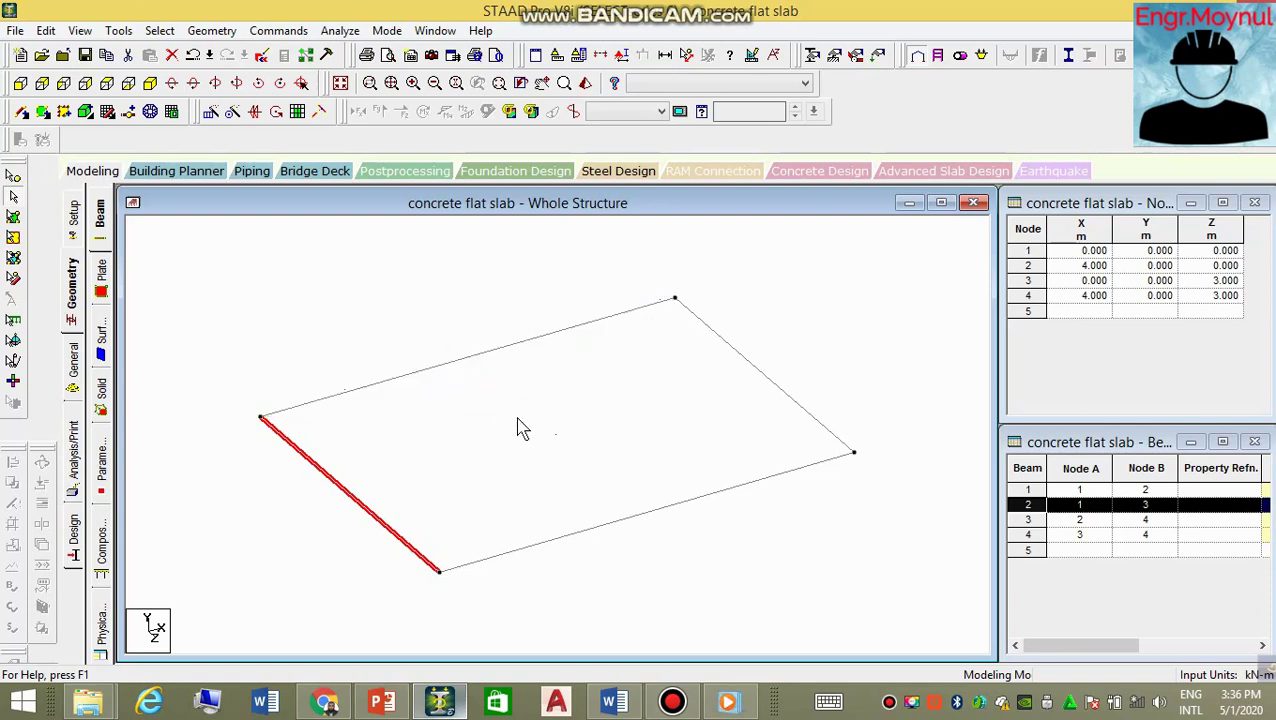
left_click(474, 360)
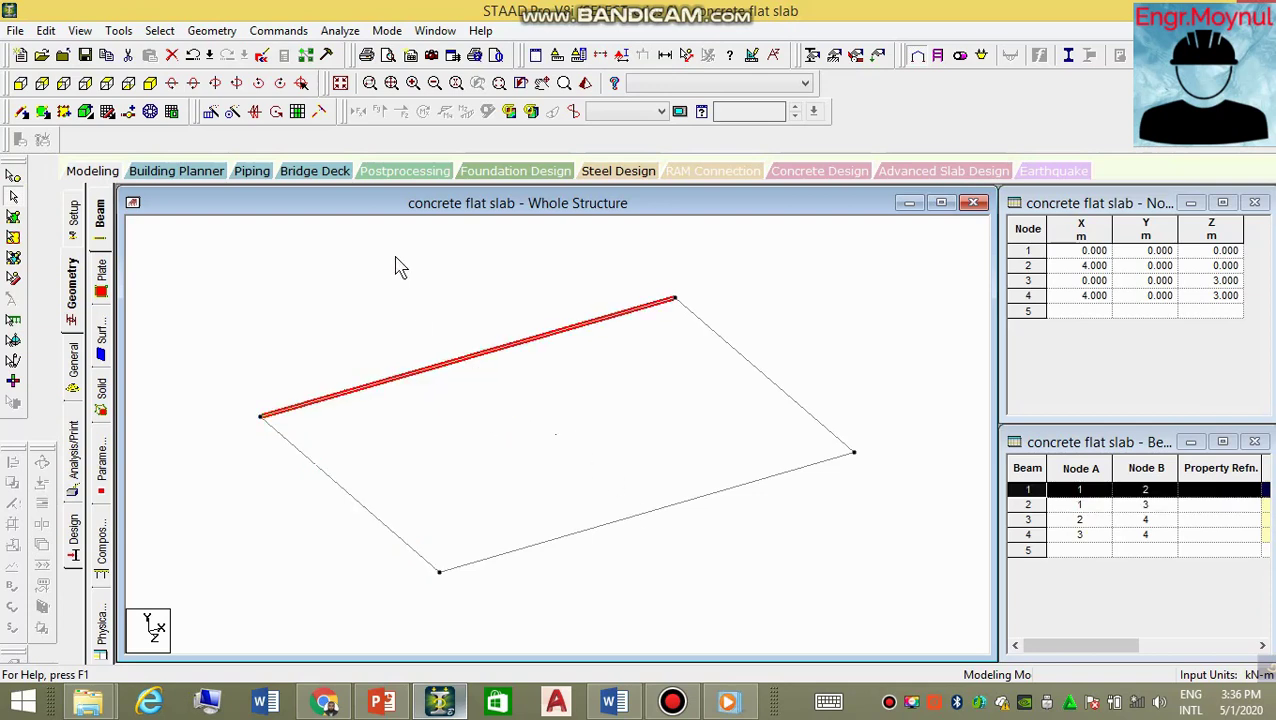
left_click(211, 31)
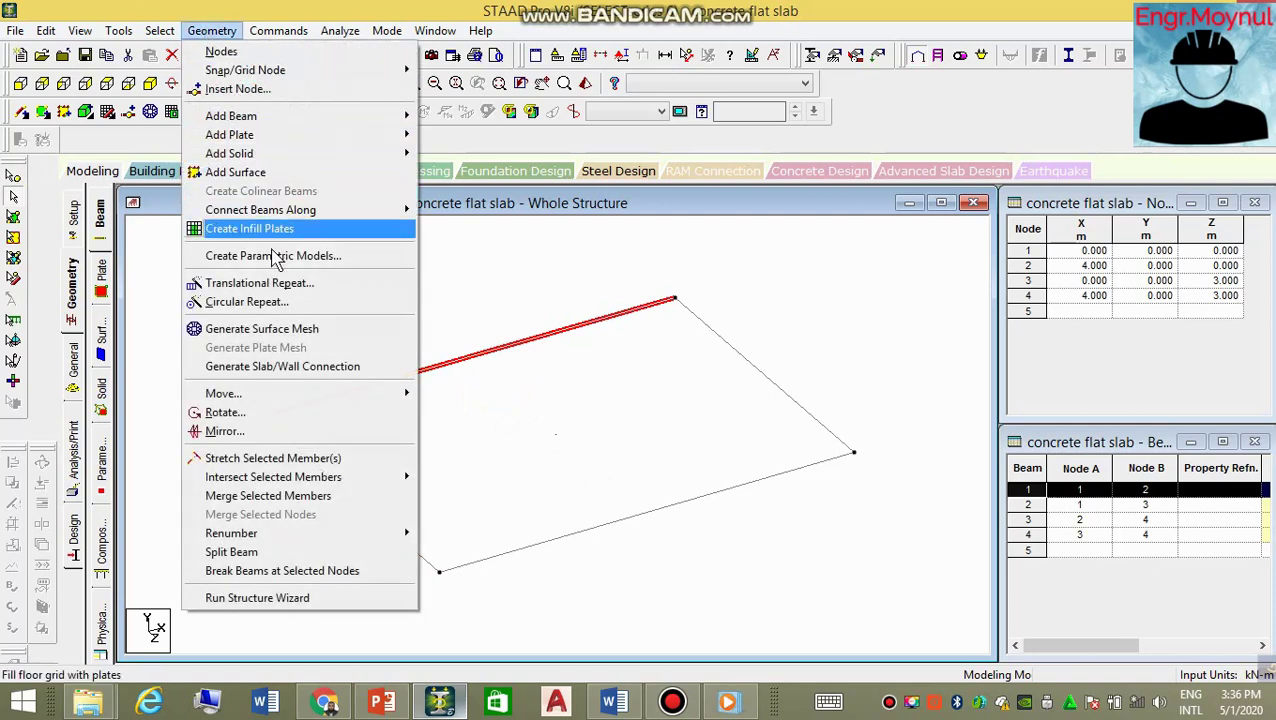
left_click(280, 285)
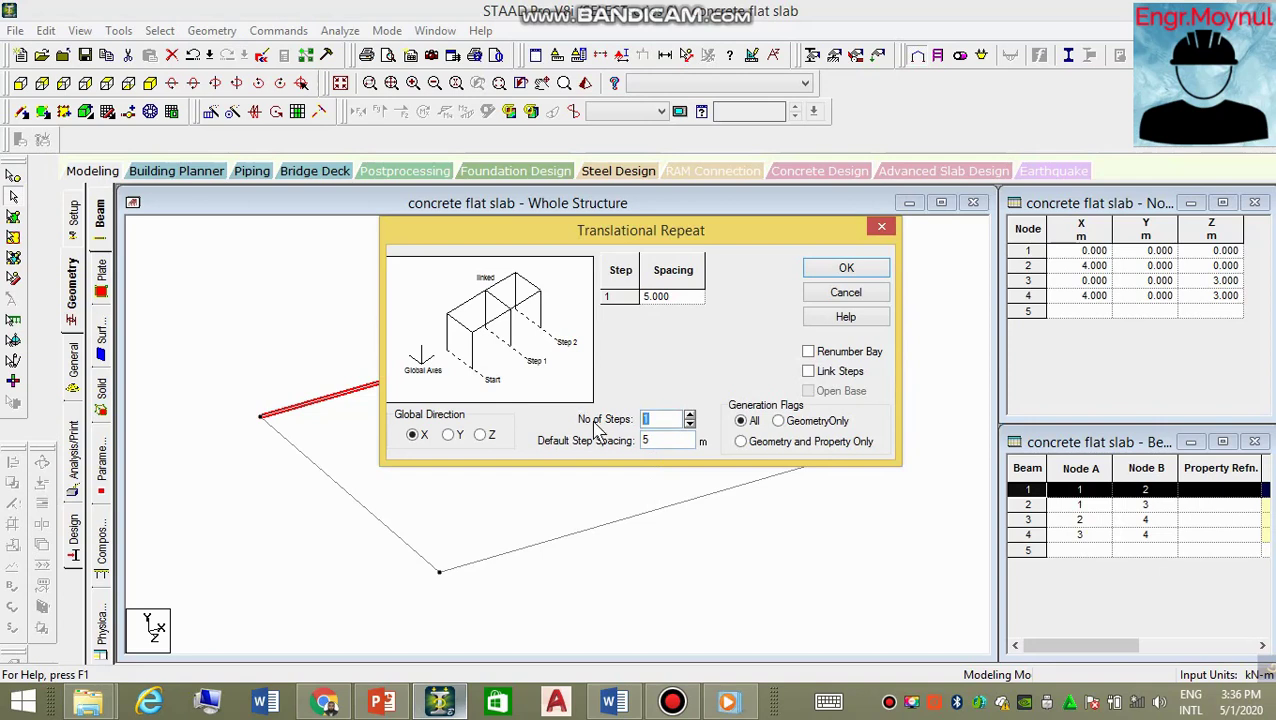
type("2")
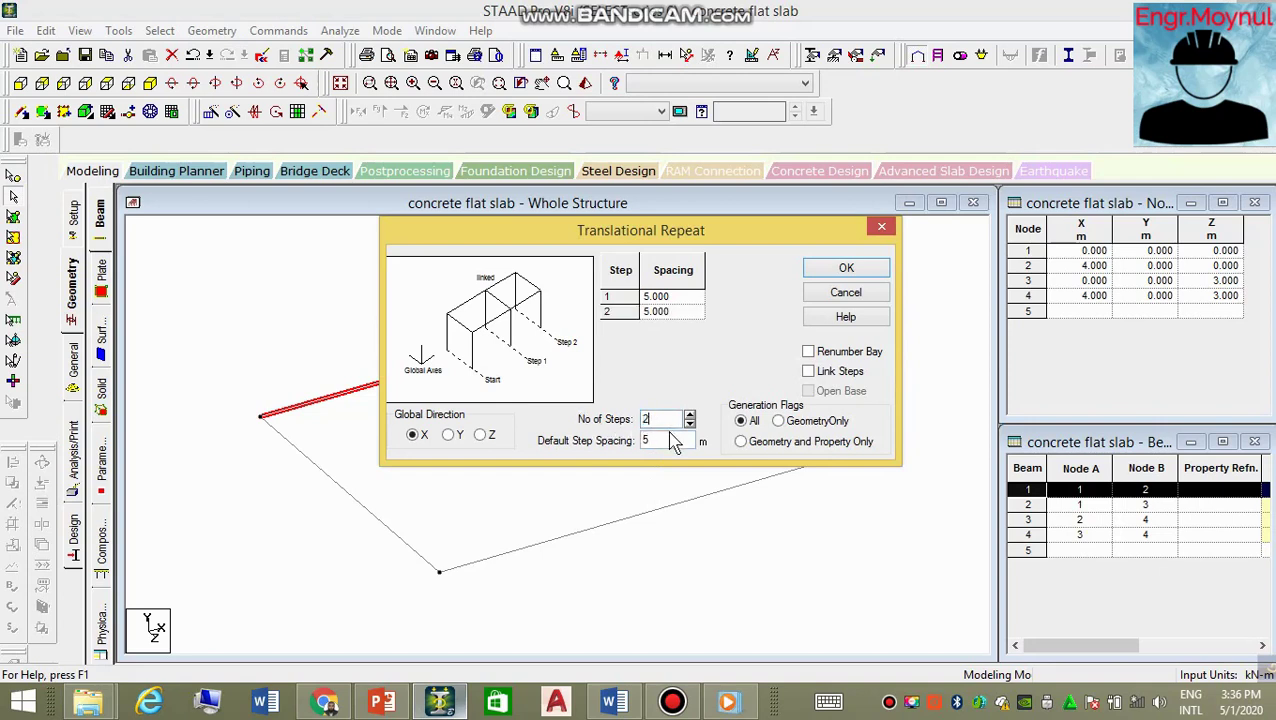
key("Tab")
left_click(481, 436)
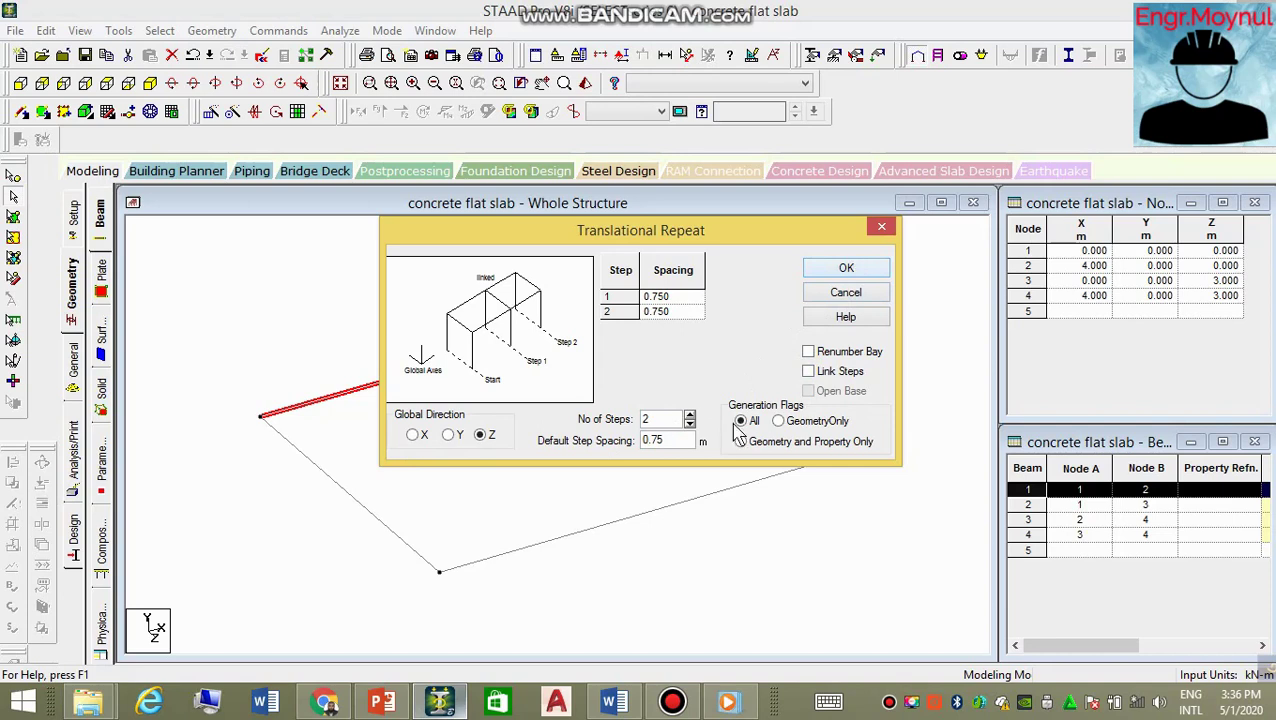
left_click(617, 705)
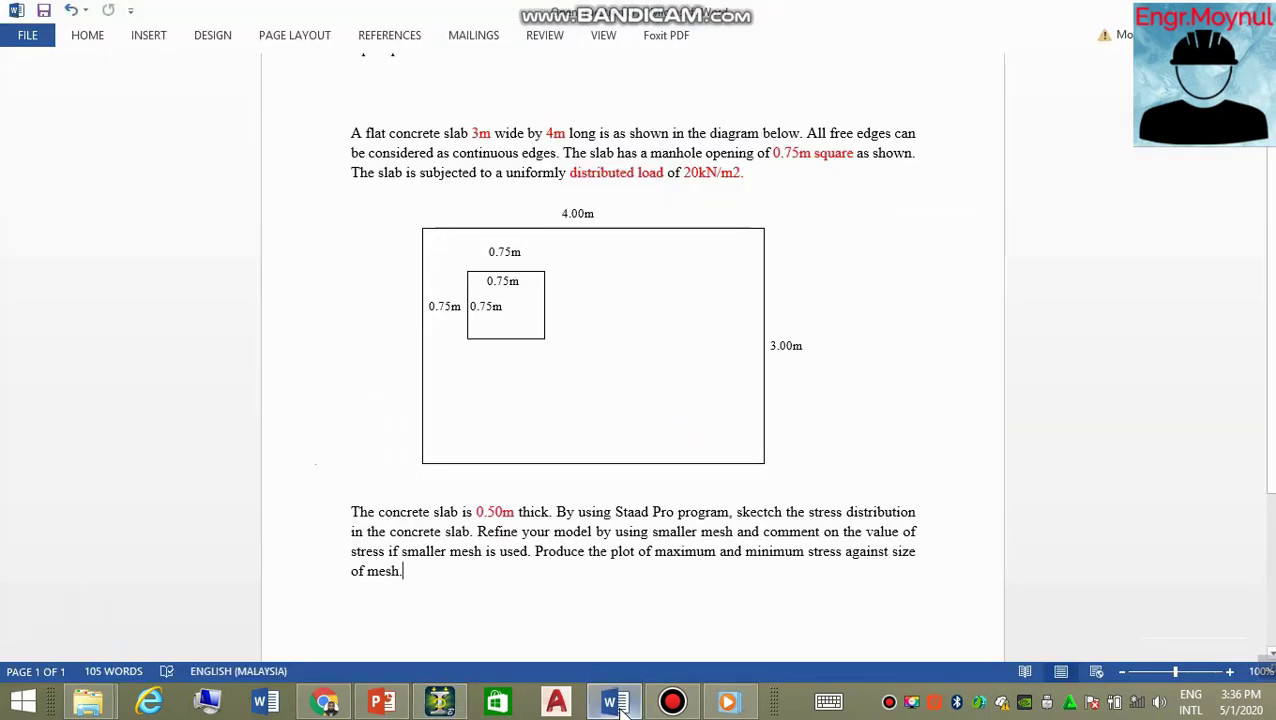
left_click(617, 705)
left_click(846, 269)
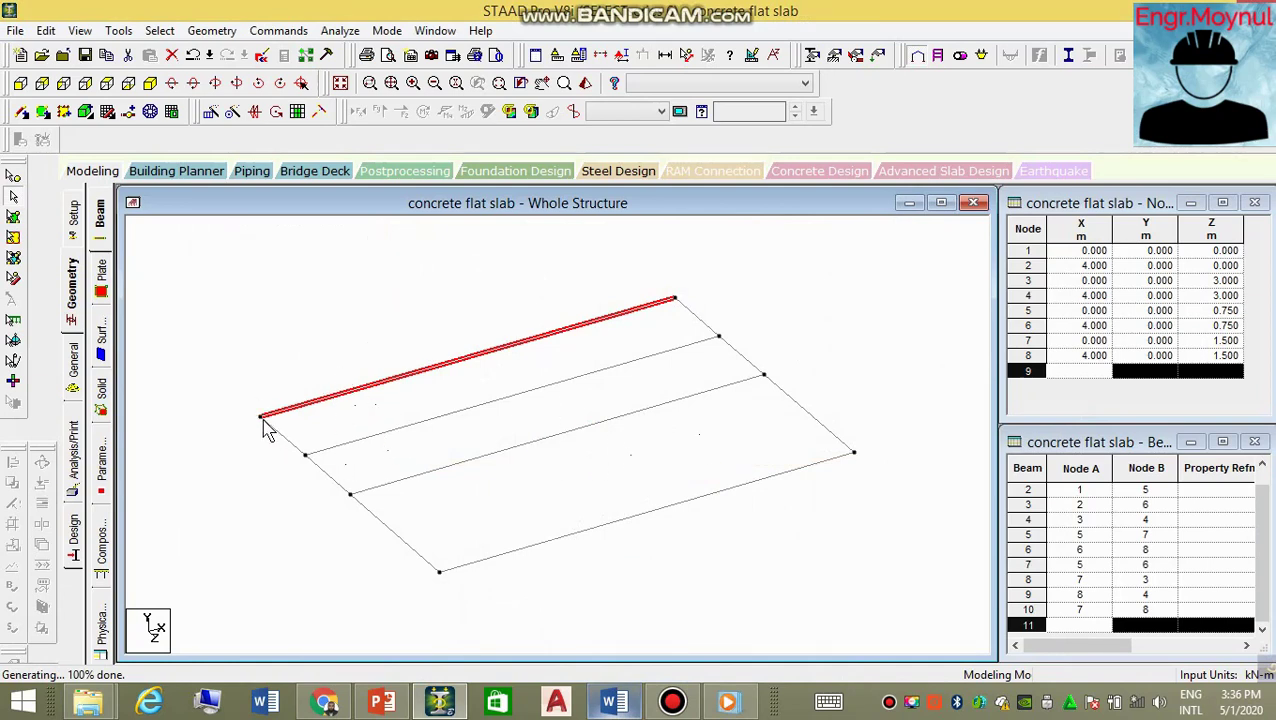
Measure the spacing from node 1 to the first copied beam along the slab's Z edge and clear the dimension.
left_click(687, 54)
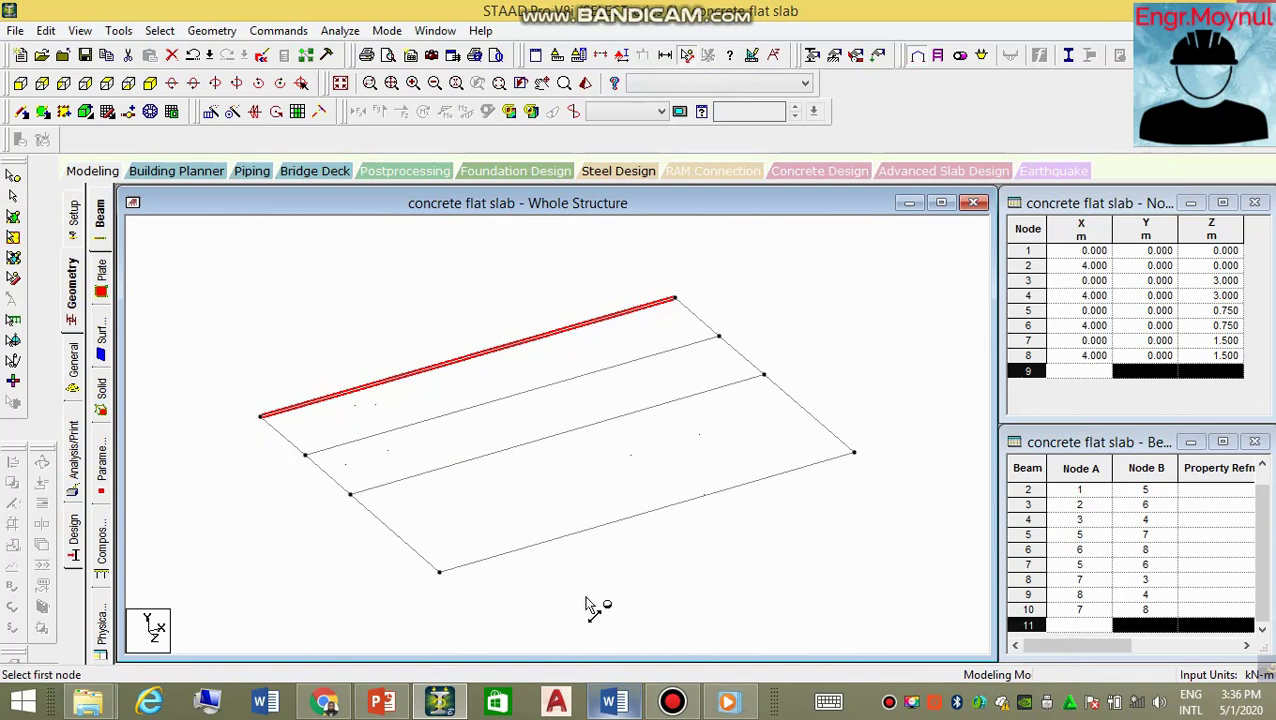
left_click(261, 417)
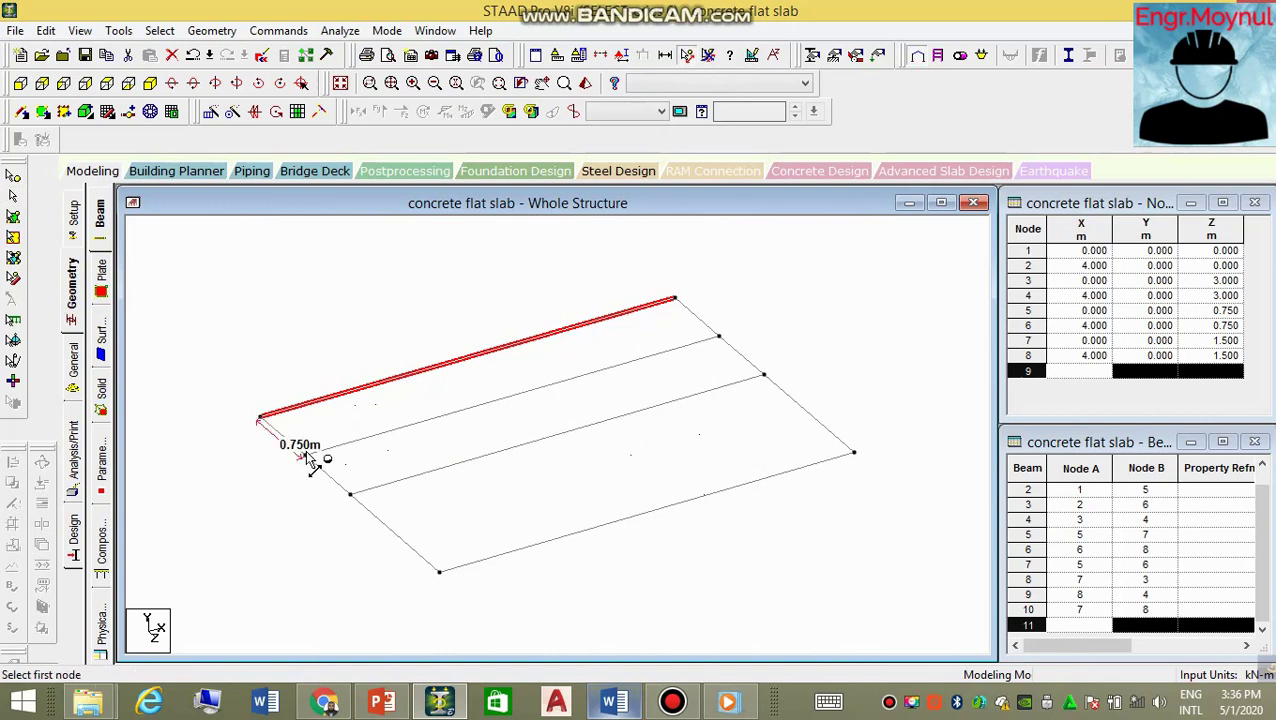
left_click(708, 54)
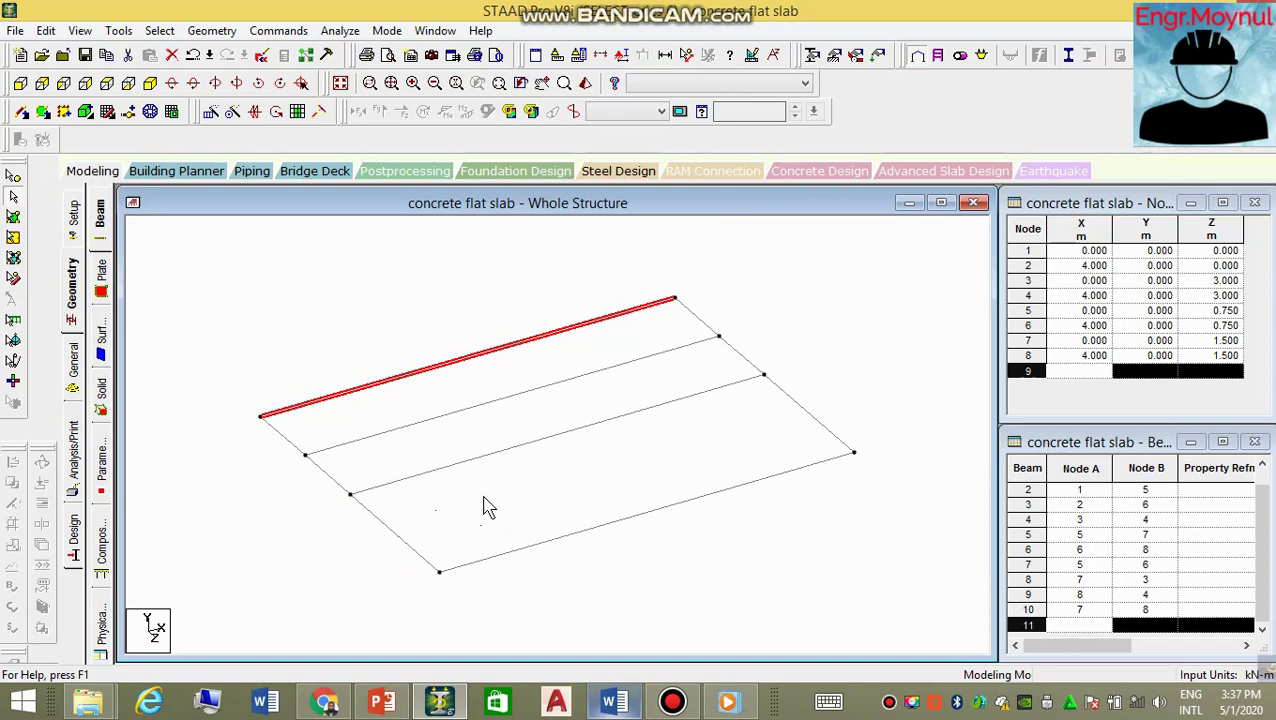
Copy the three beam segments between nodes 1 and 3 with Translational Repeat in global X, using 2 steps at 0.75 m spacing.
left_click(399, 545)
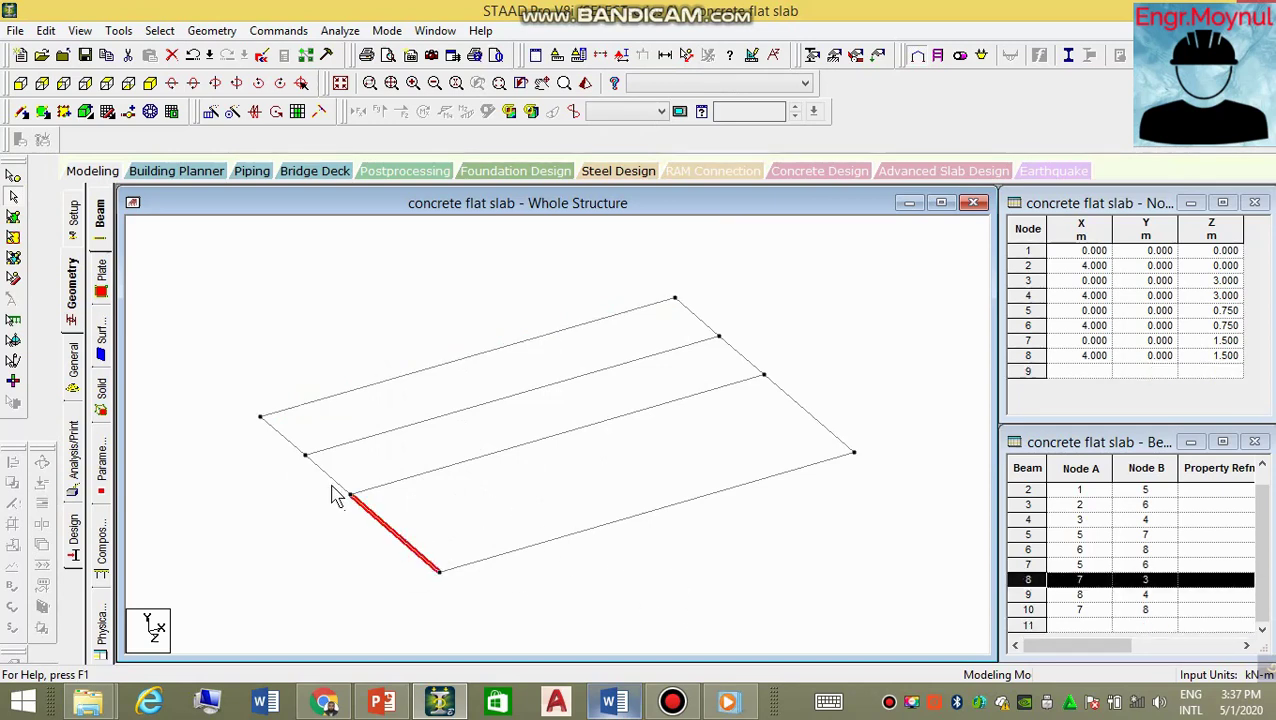
left_click(332, 486)
left_click(299, 450)
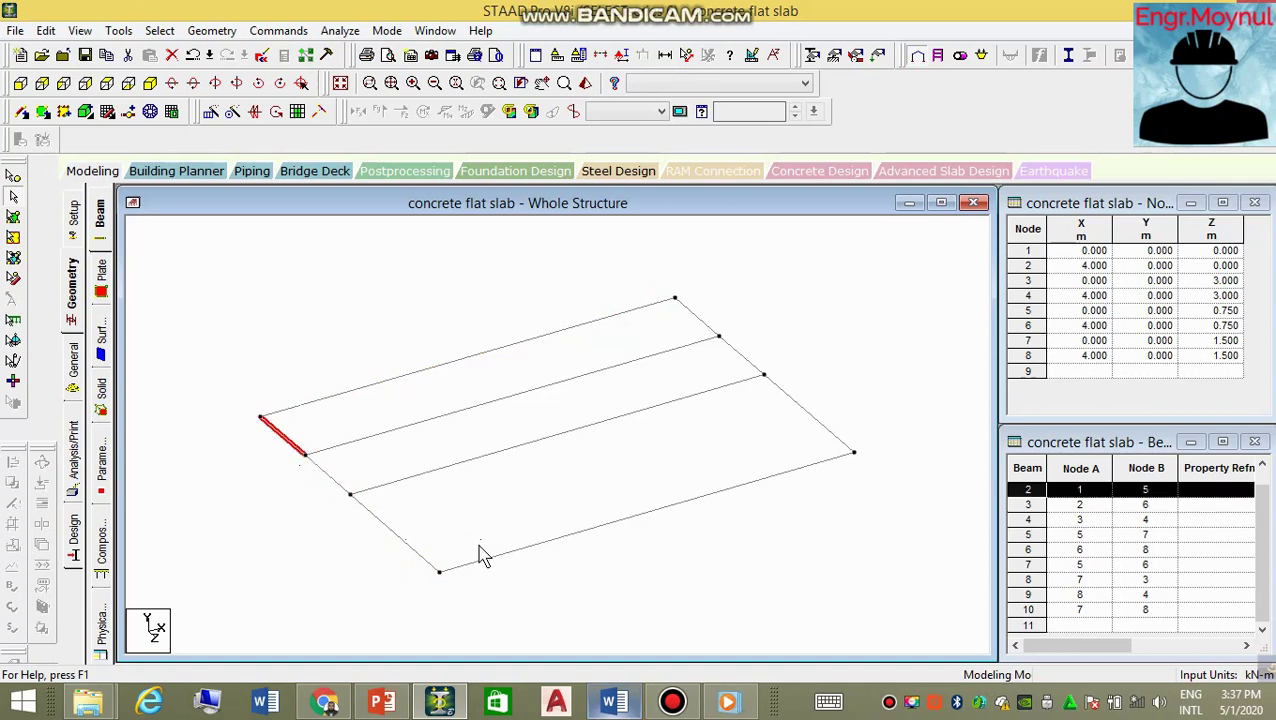
left_click(403, 546)
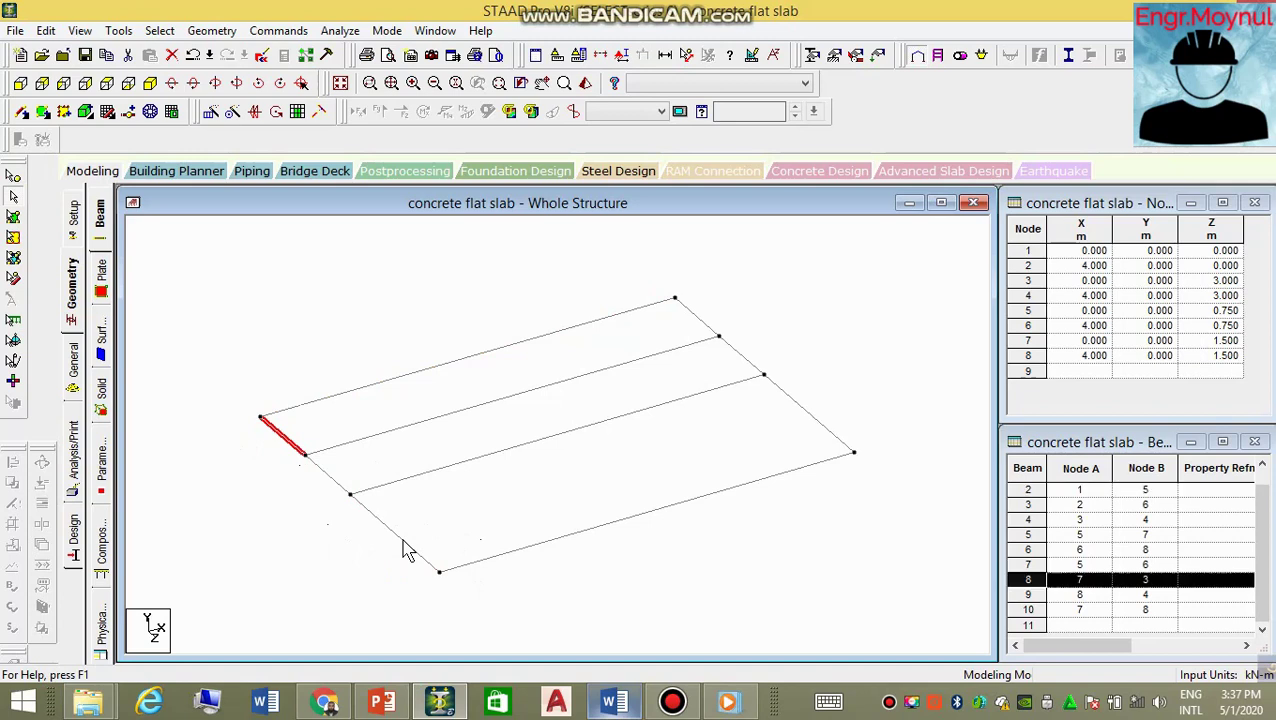
left_click(331, 479)
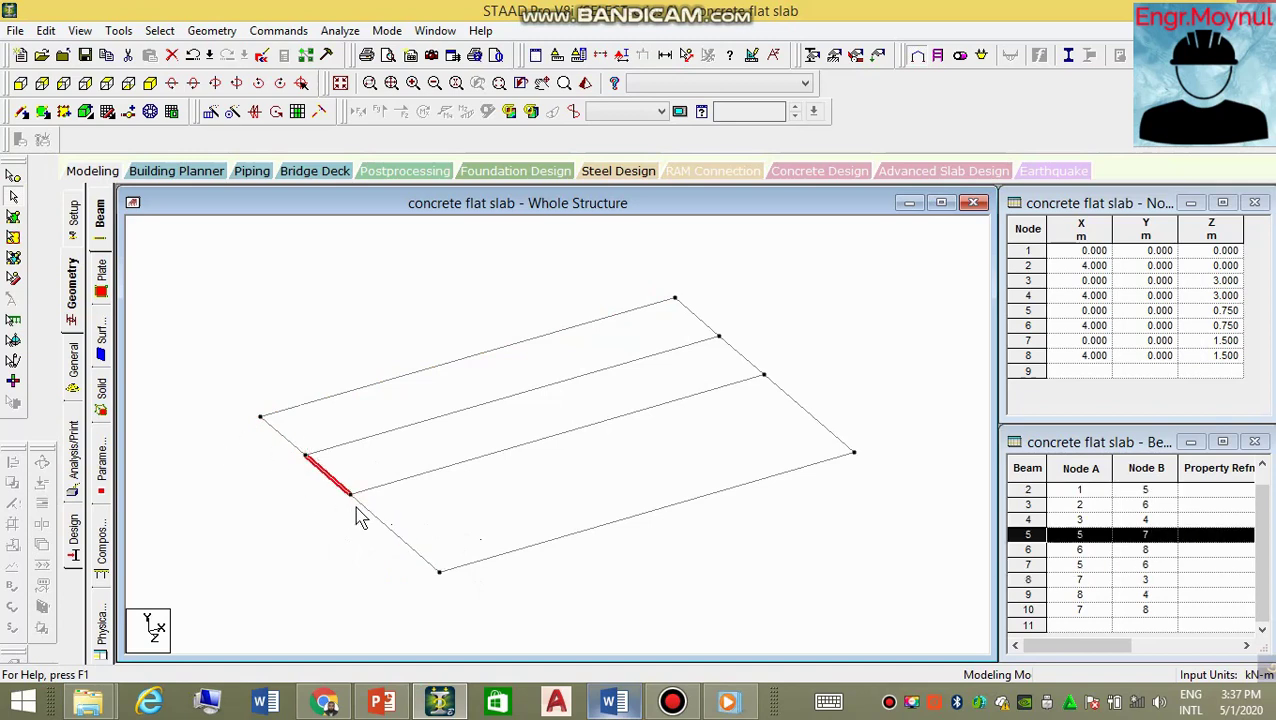
left_click(390, 531, "ctrl")
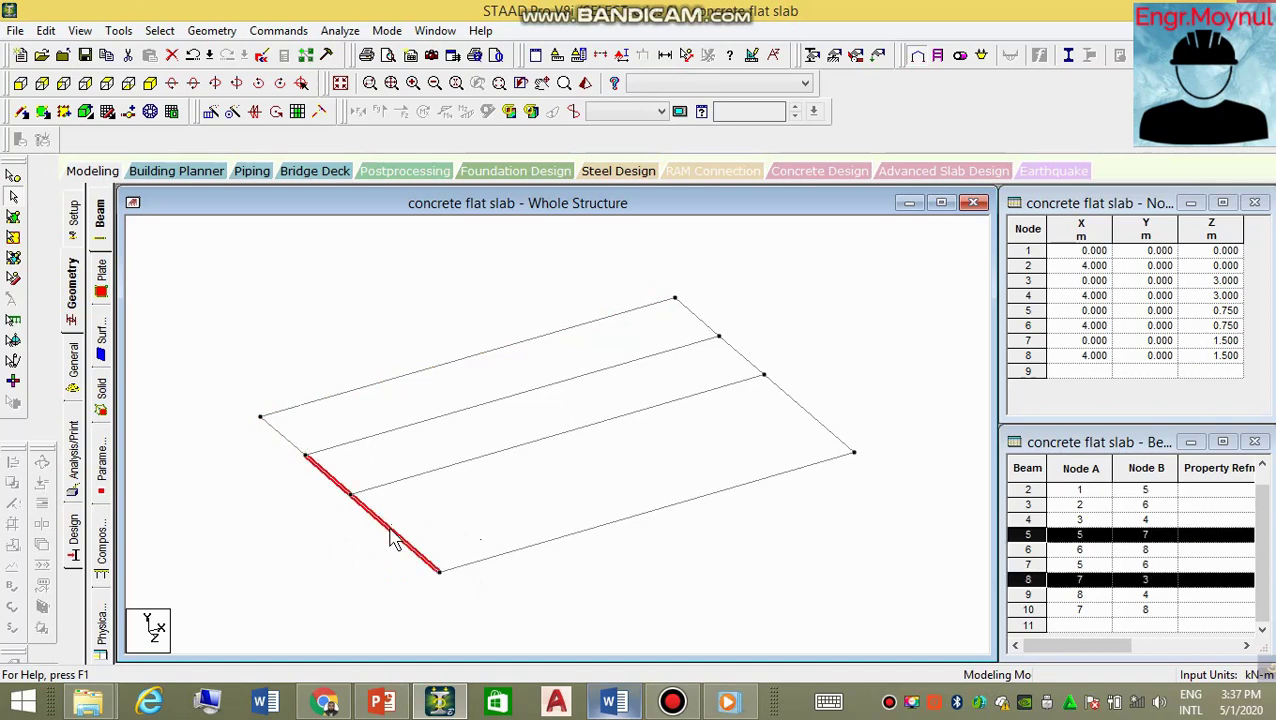
left_click(284, 438, "ctrl")
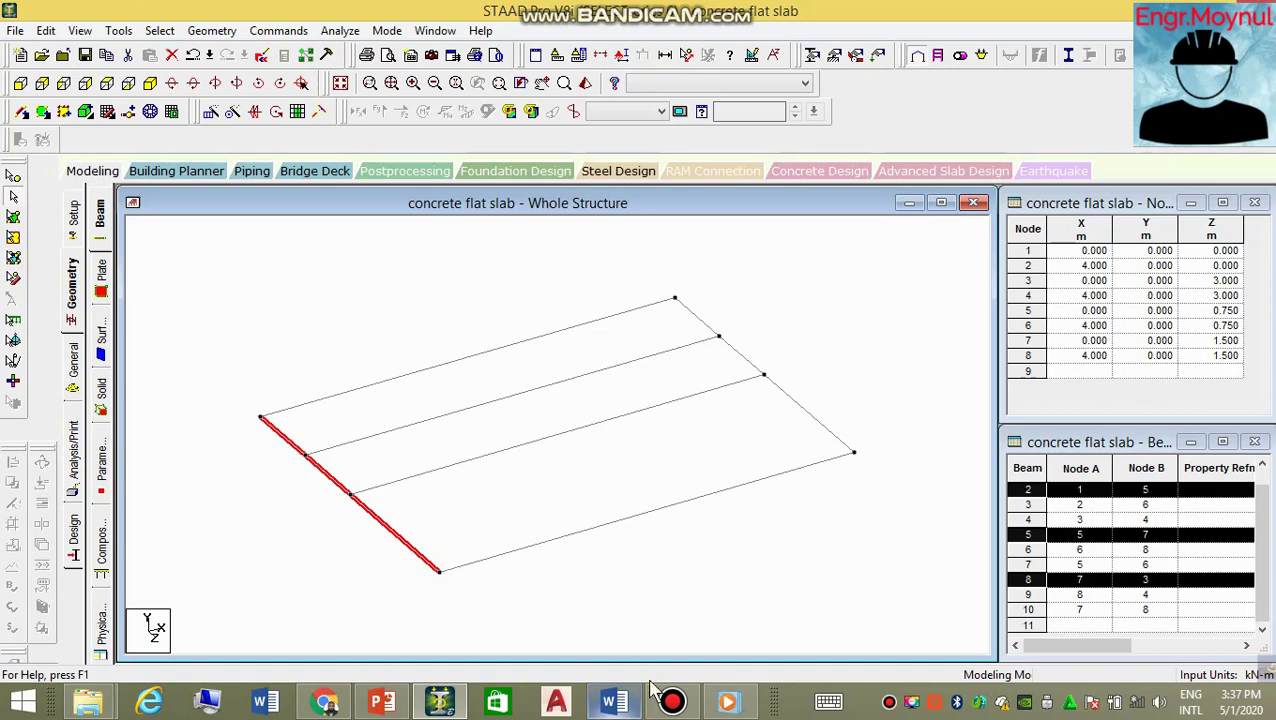
left_click(212, 30)
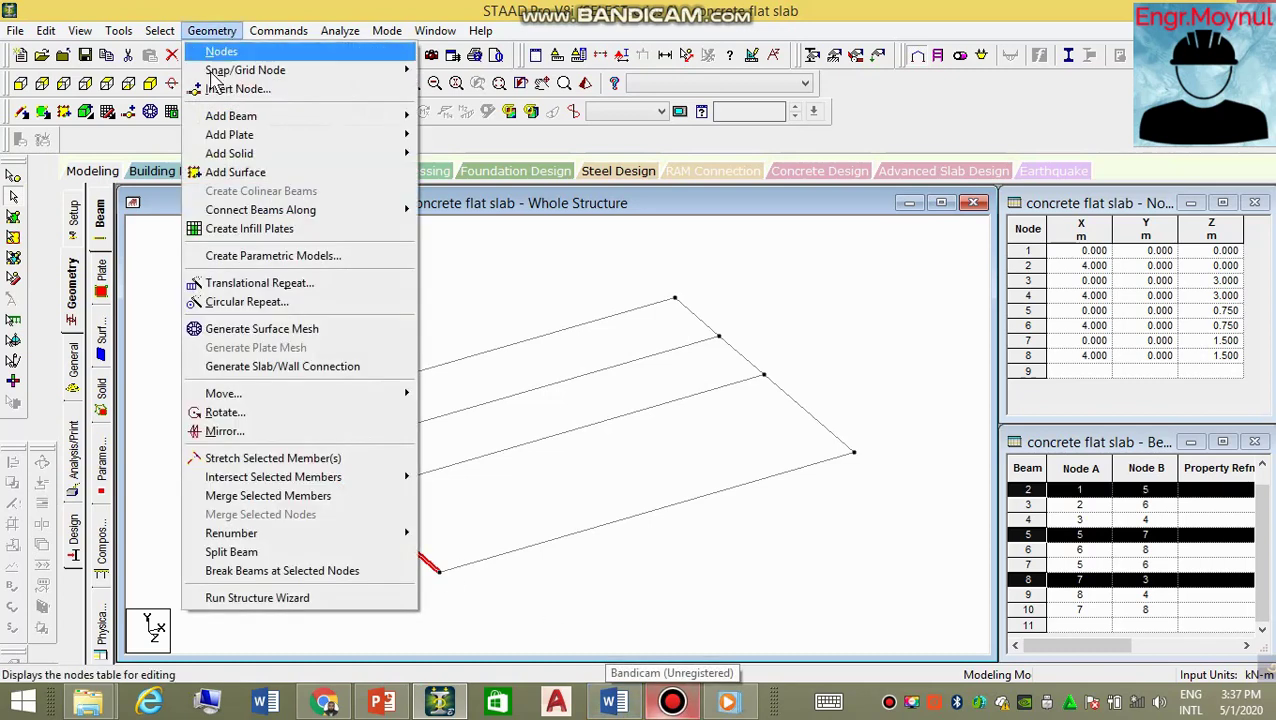
left_click(238, 285)
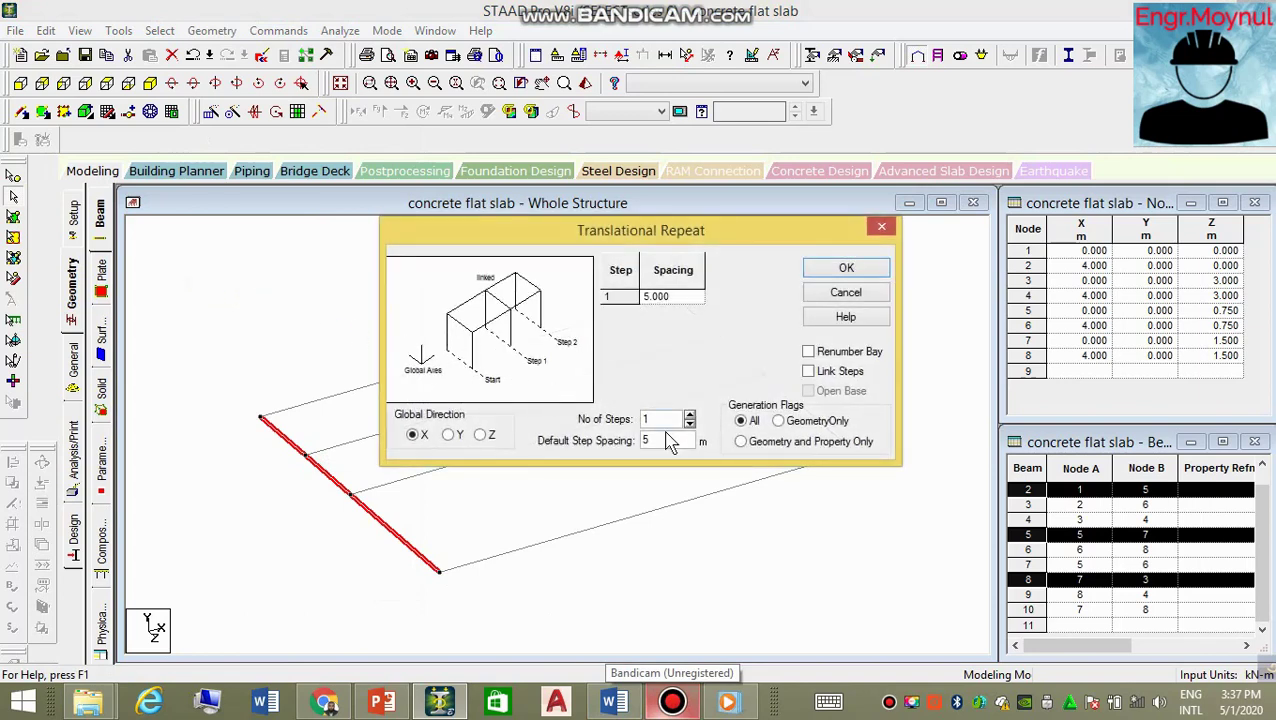
type("2")
double_click(665, 443)
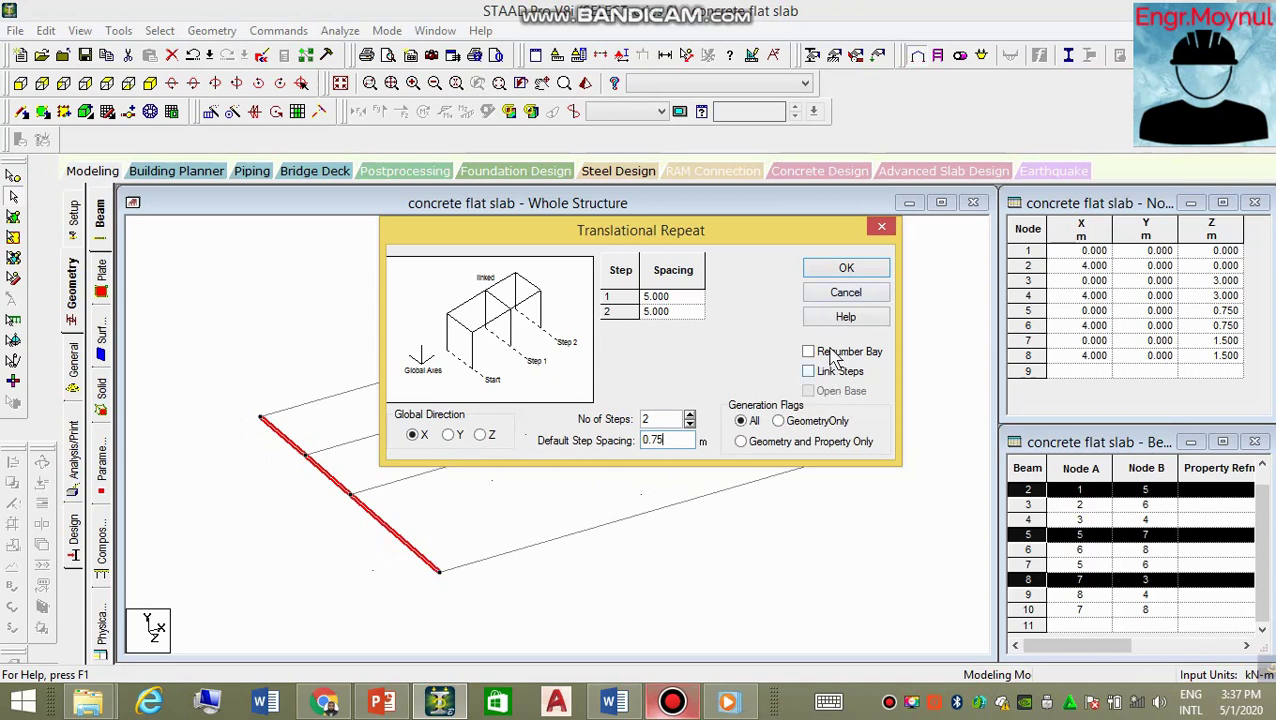
left_click(852, 272)
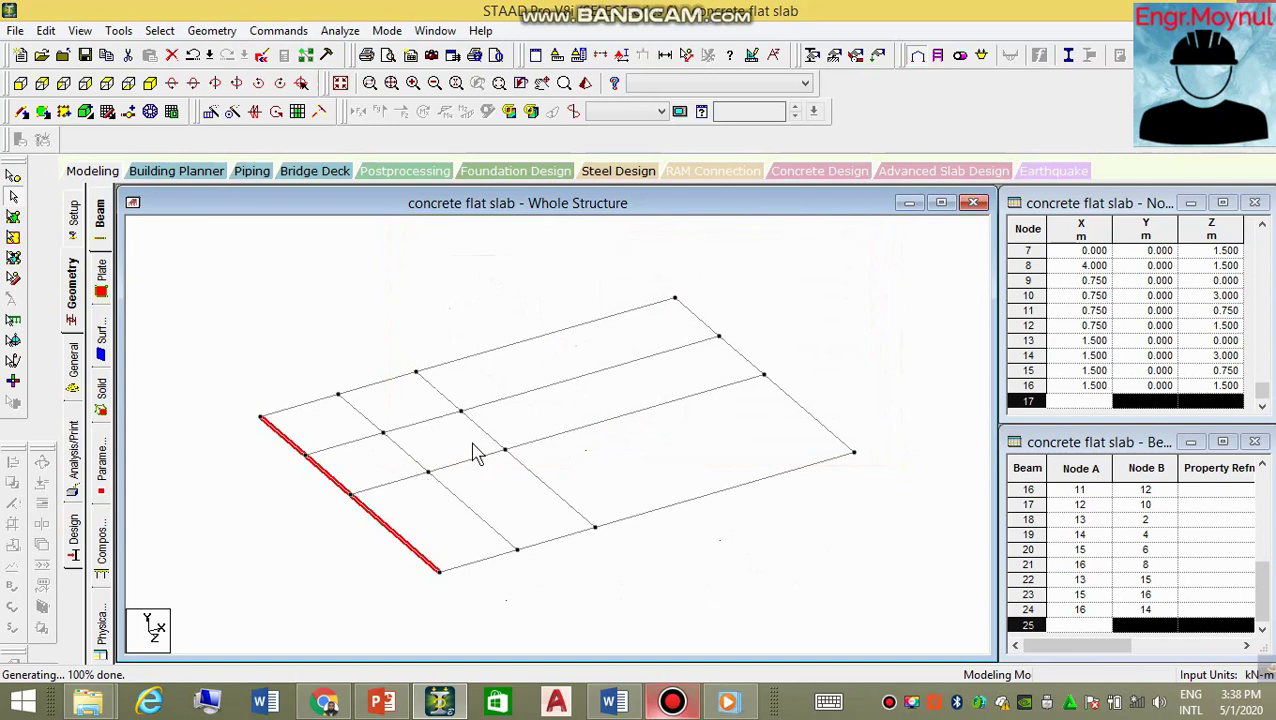
Check the slab and manhole layout in the Word problem statement, and return to STAAD.Pro.
left_click(568, 592)
scroll(457, 428, "up", 1)
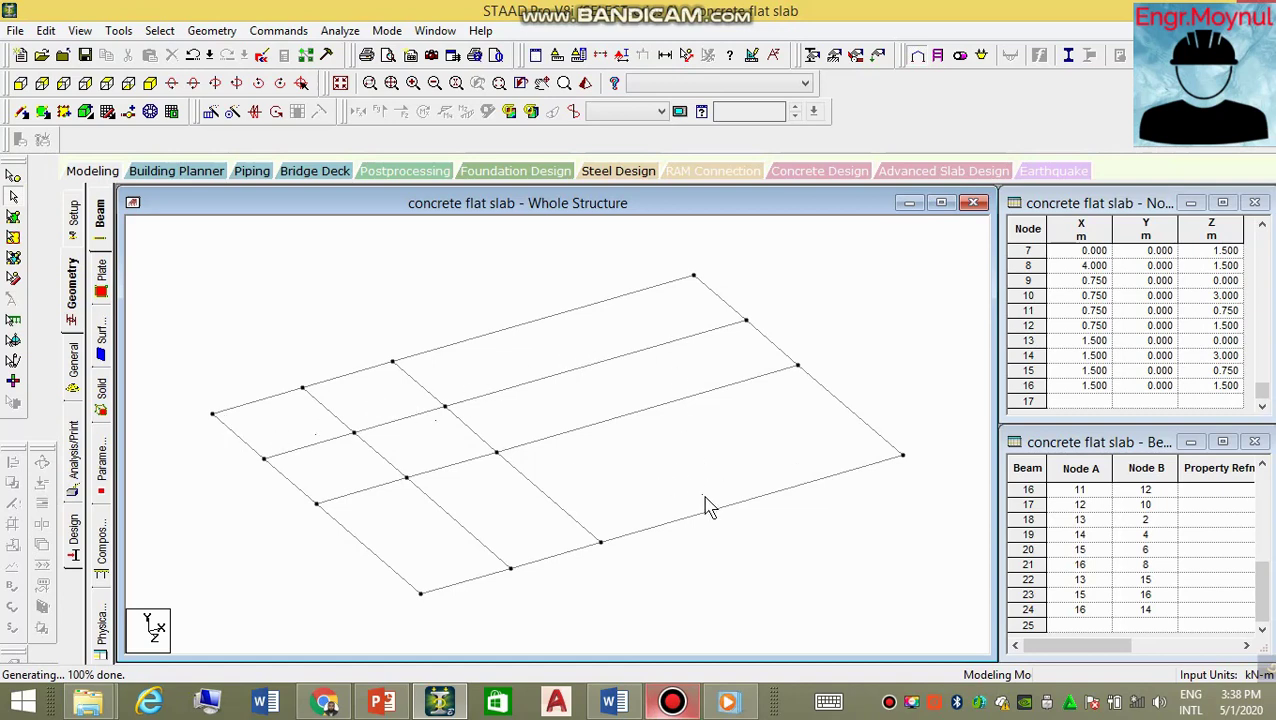
left_click(618, 700)
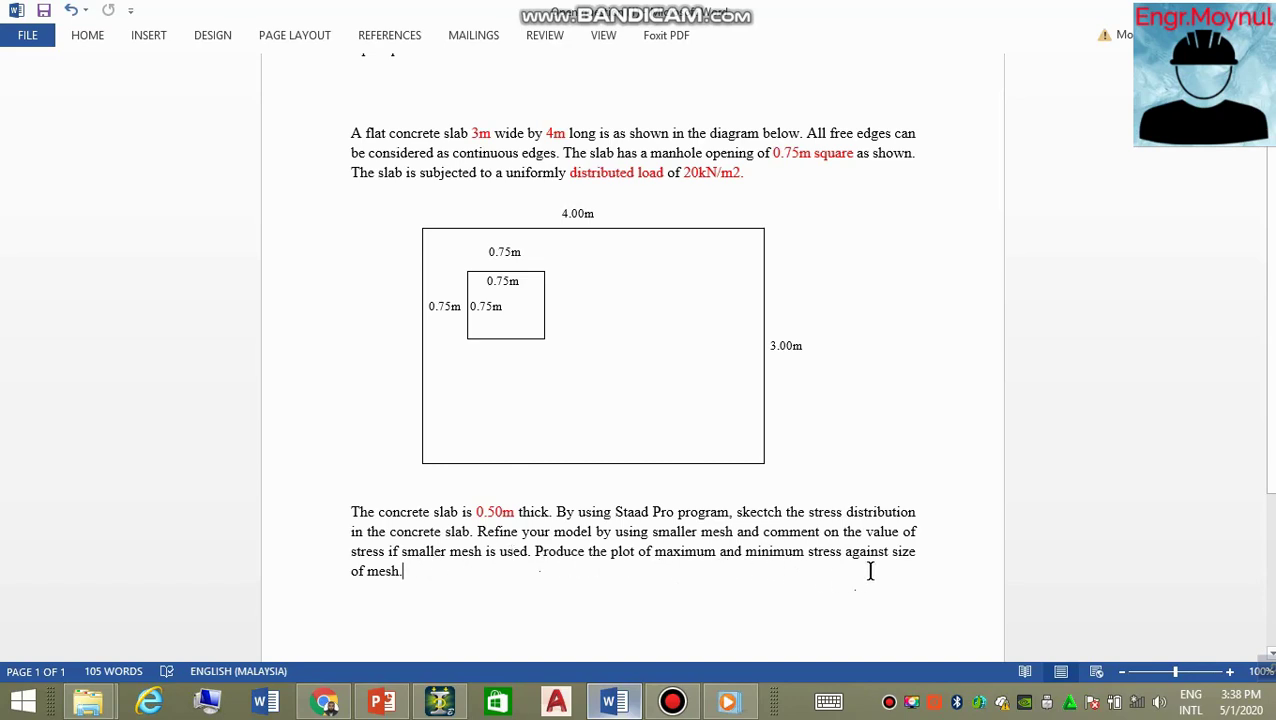
left_click(440, 702)
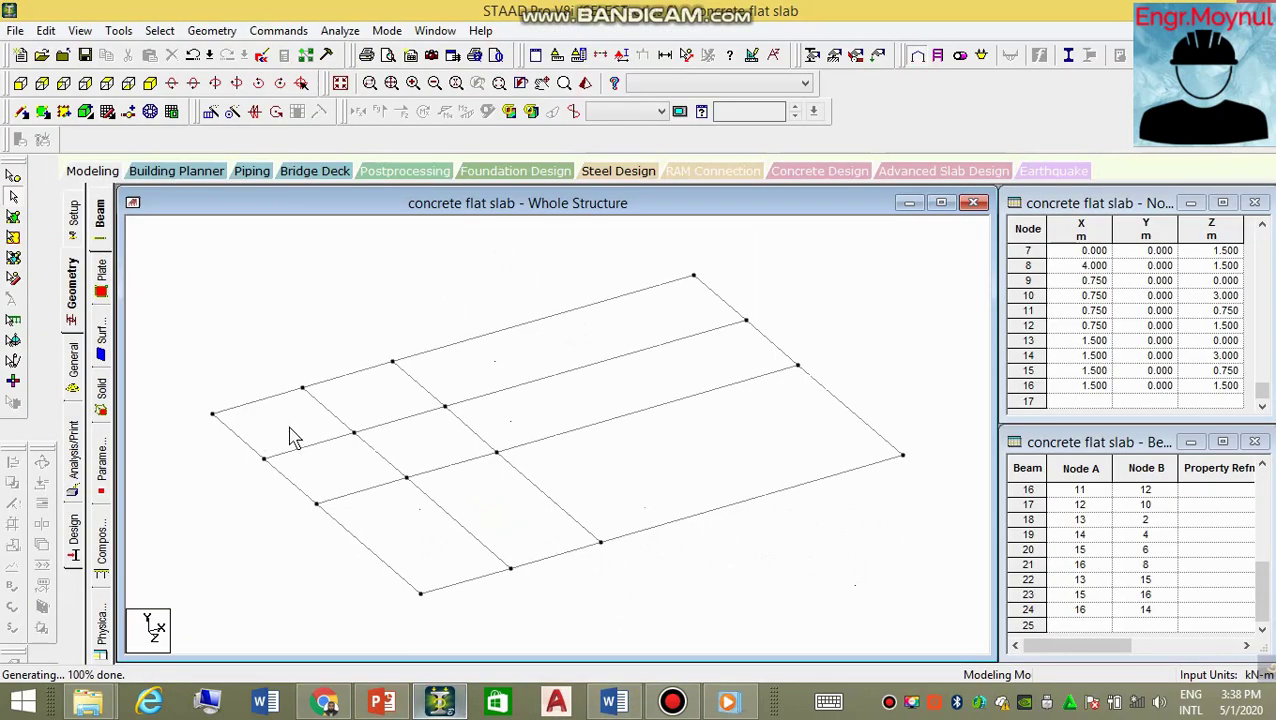
Accept the auto save and save the modified structure under its existing file name.
middle_click_drag(251, 413, 141, 390)
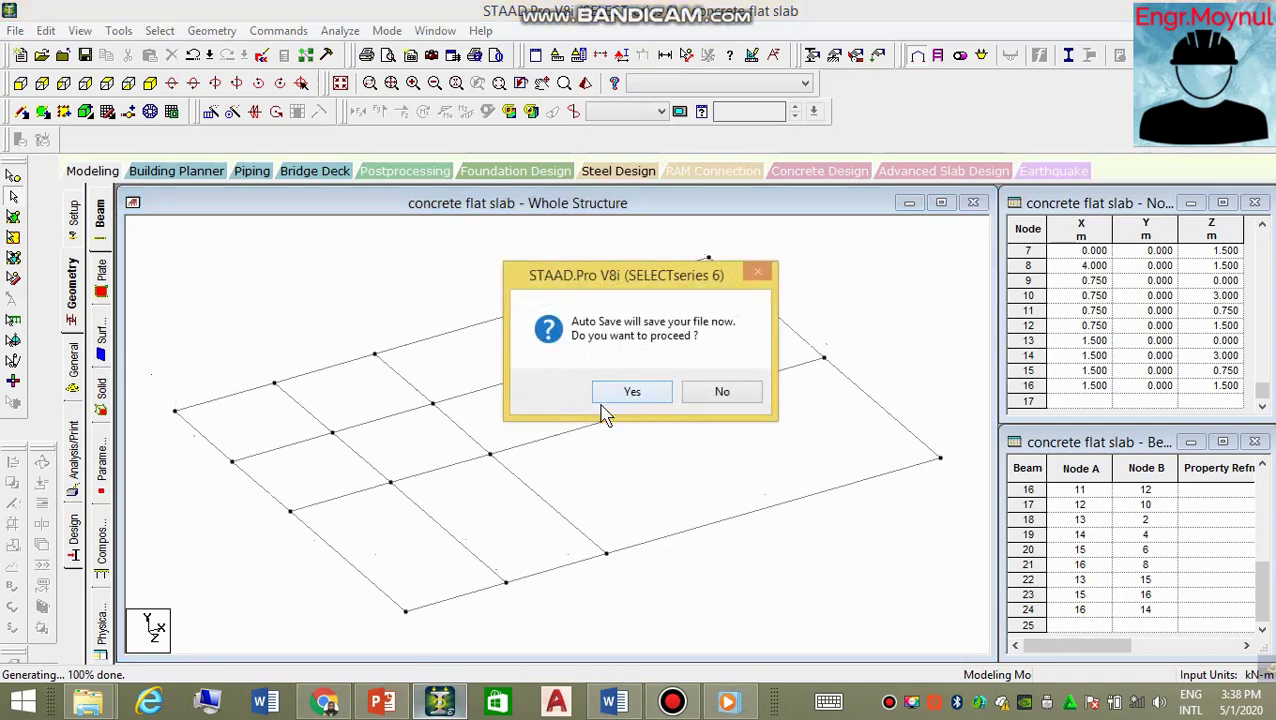
left_click(645, 398)
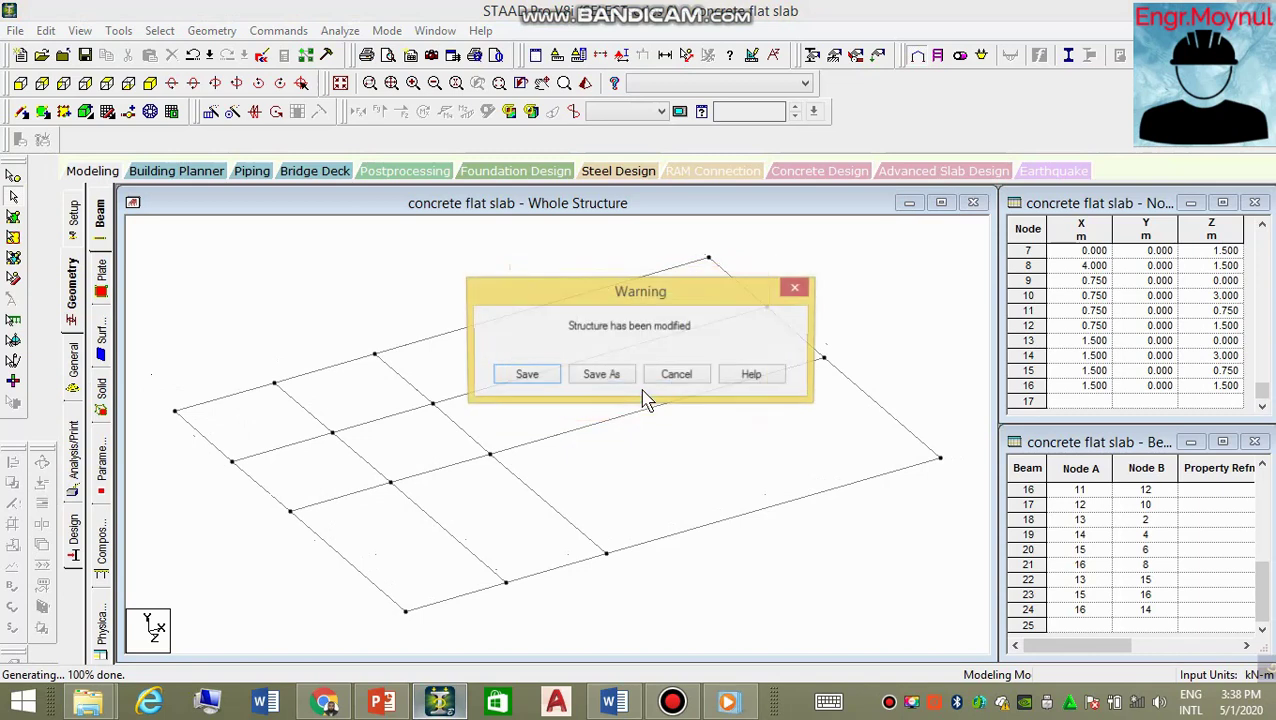
left_click(550, 378)
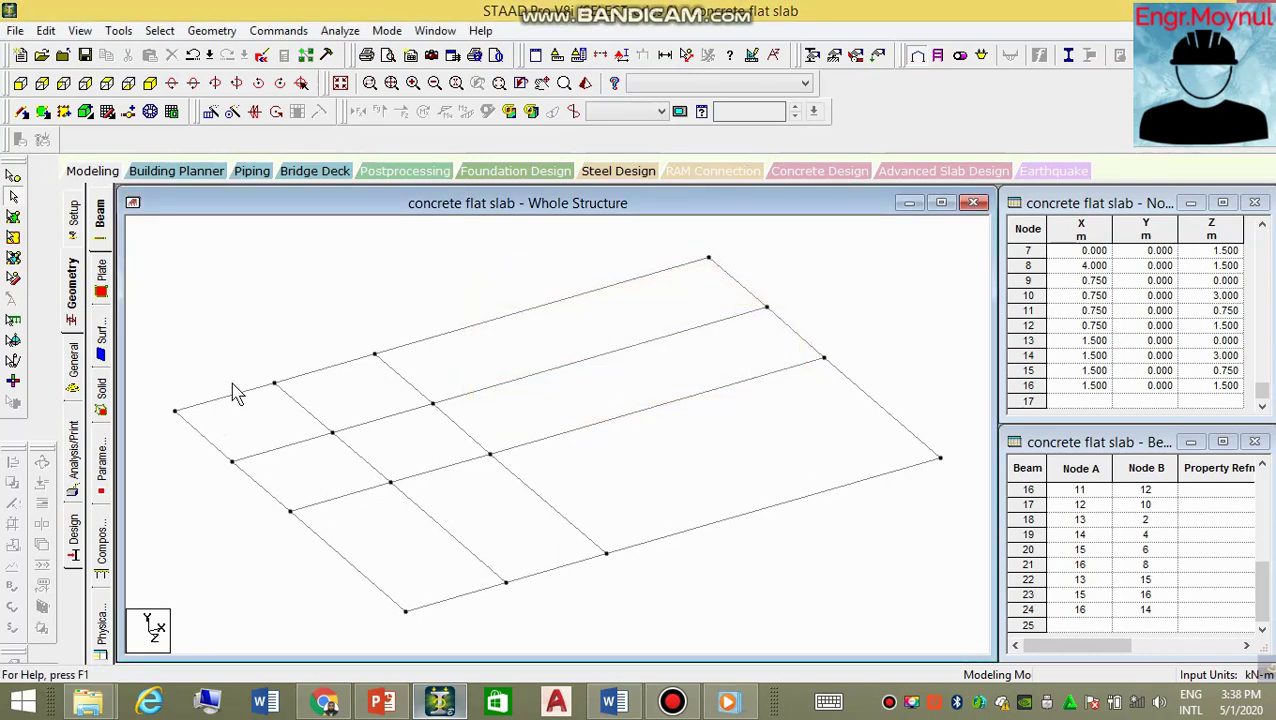
Outline the 0.75 m square corner panel at node 1 for a surface mesh and choose Quadrilateral Meshing.
left_click(150, 113)
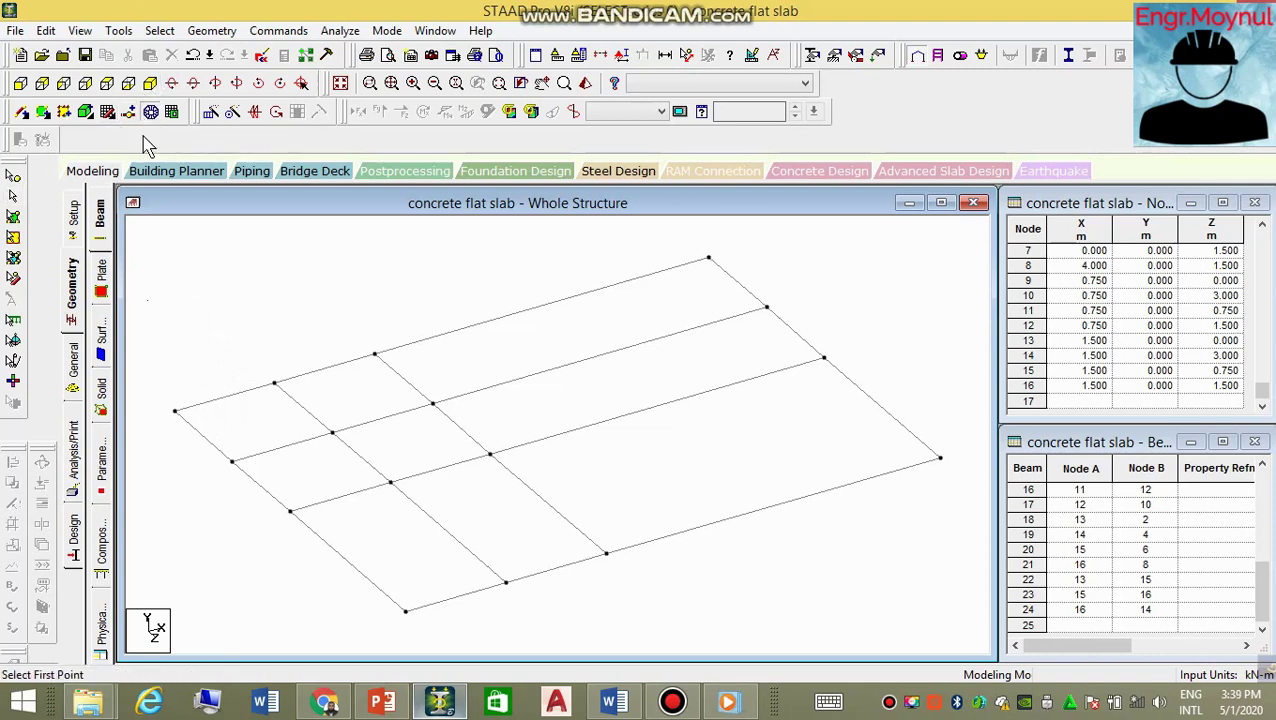
left_click(175, 410)
left_click(274, 384)
left_click(332, 432)
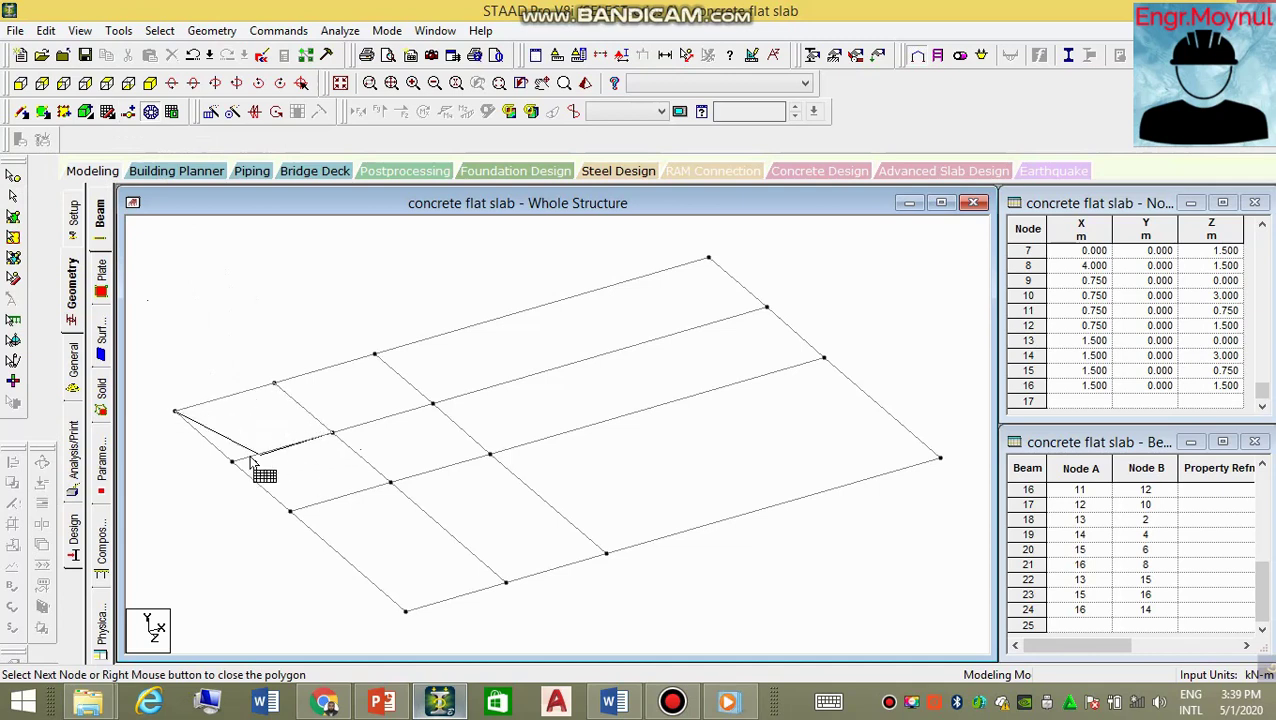
left_click(232, 460)
left_click(175, 411)
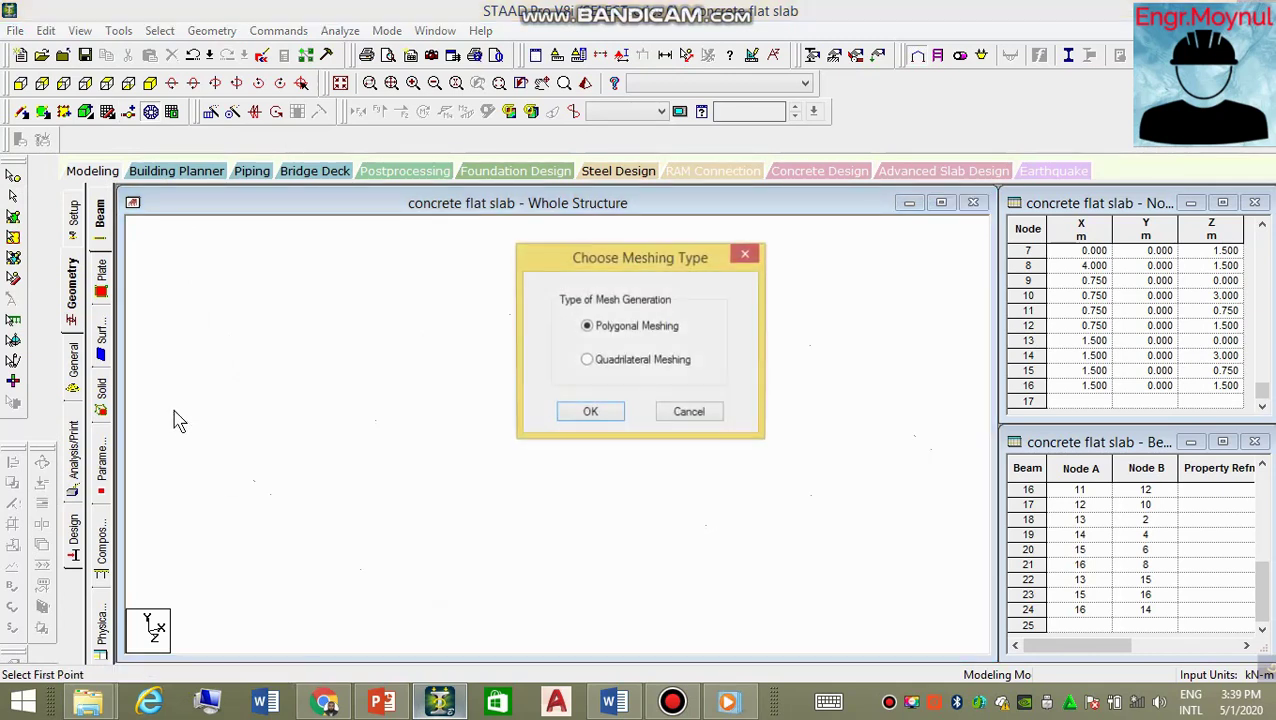
left_click(624, 366)
left_click(594, 412)
Set 5 divisions on sides AB, BC, CD and DA, and generate the corner panel's mesh with quadrilateral elements.
left_click_drag(749, 327, 670, 342)
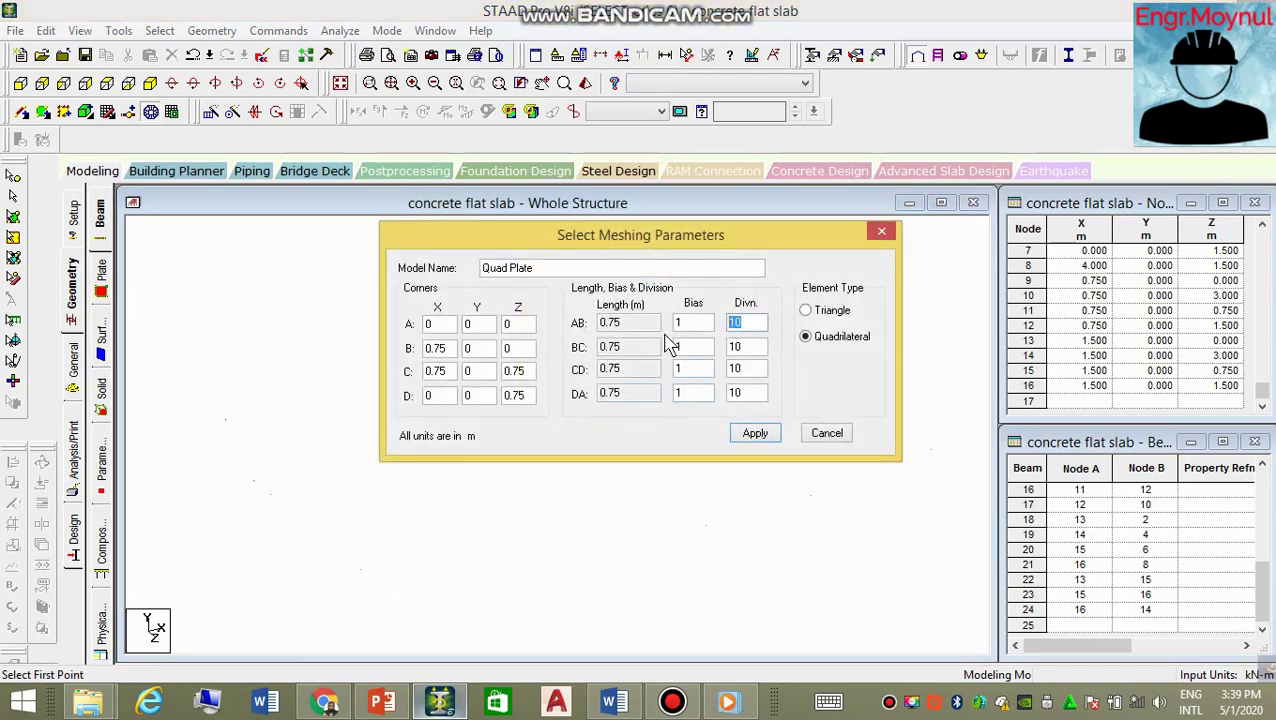
type("5")
double_click(761, 344)
type("5")
key("Tab")
type("5")
key("Tab")
type("5")
left_click(755, 436)
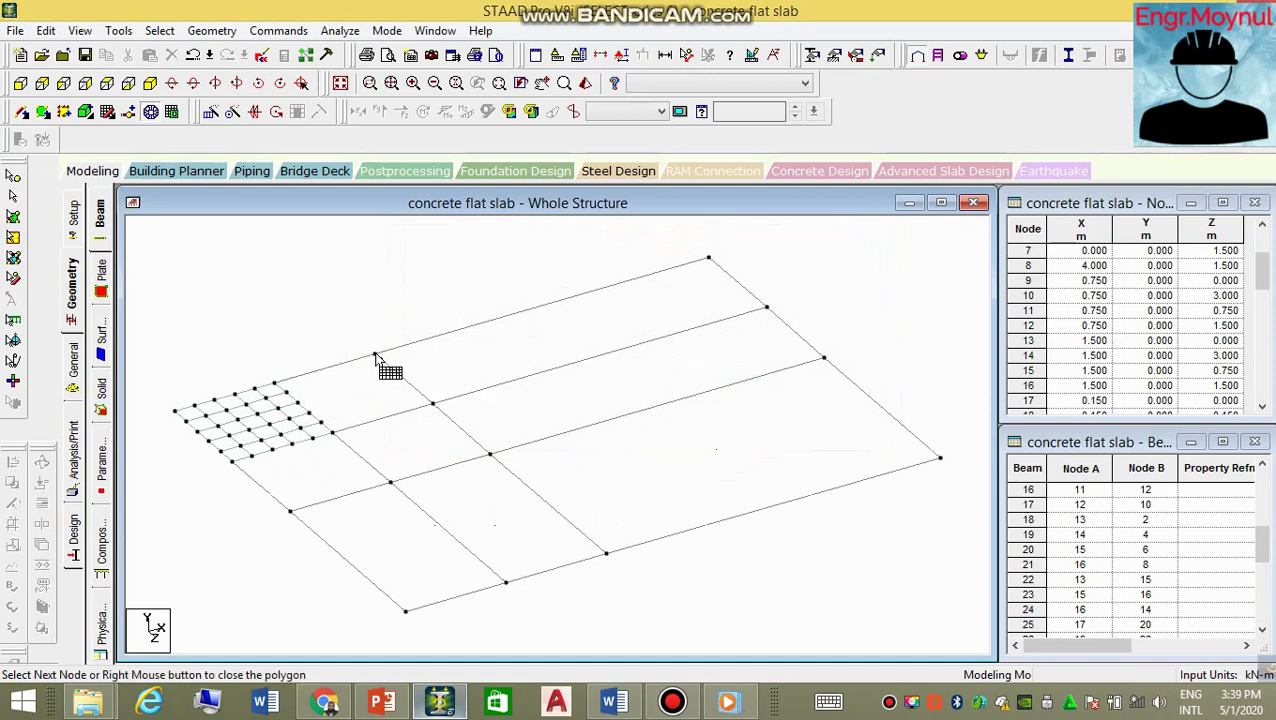
Mesh the 0.75 m square panel from X 0.75 to 1.5 and Z 0 to 0.75 with Quadrilateral Meshing, using 5 divisions per side.
left_click(433, 404)
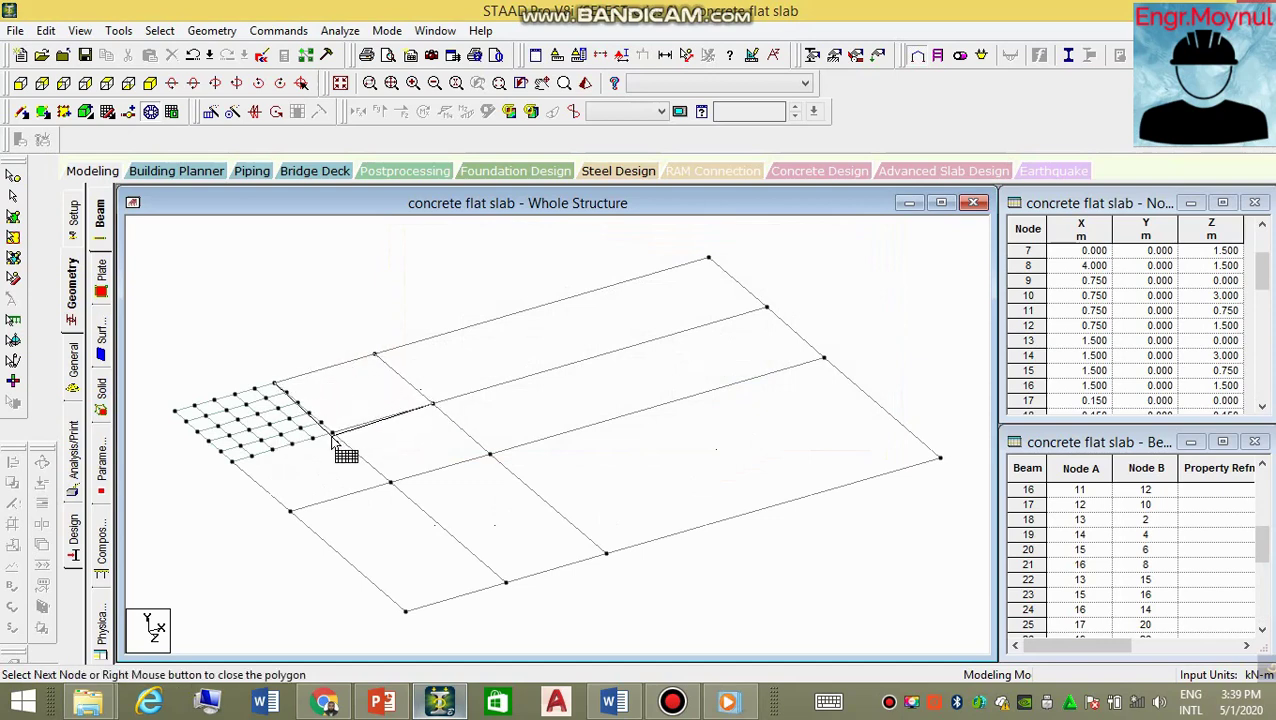
right_click(279, 393)
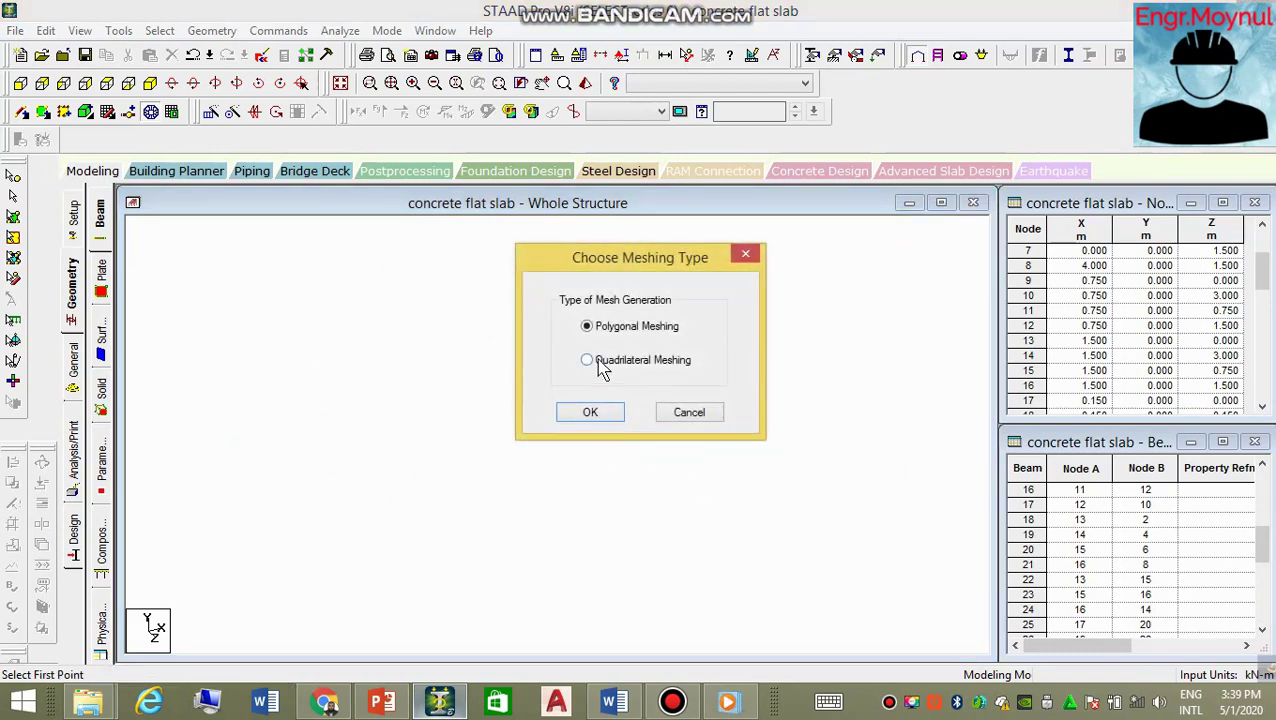
left_click(590, 412)
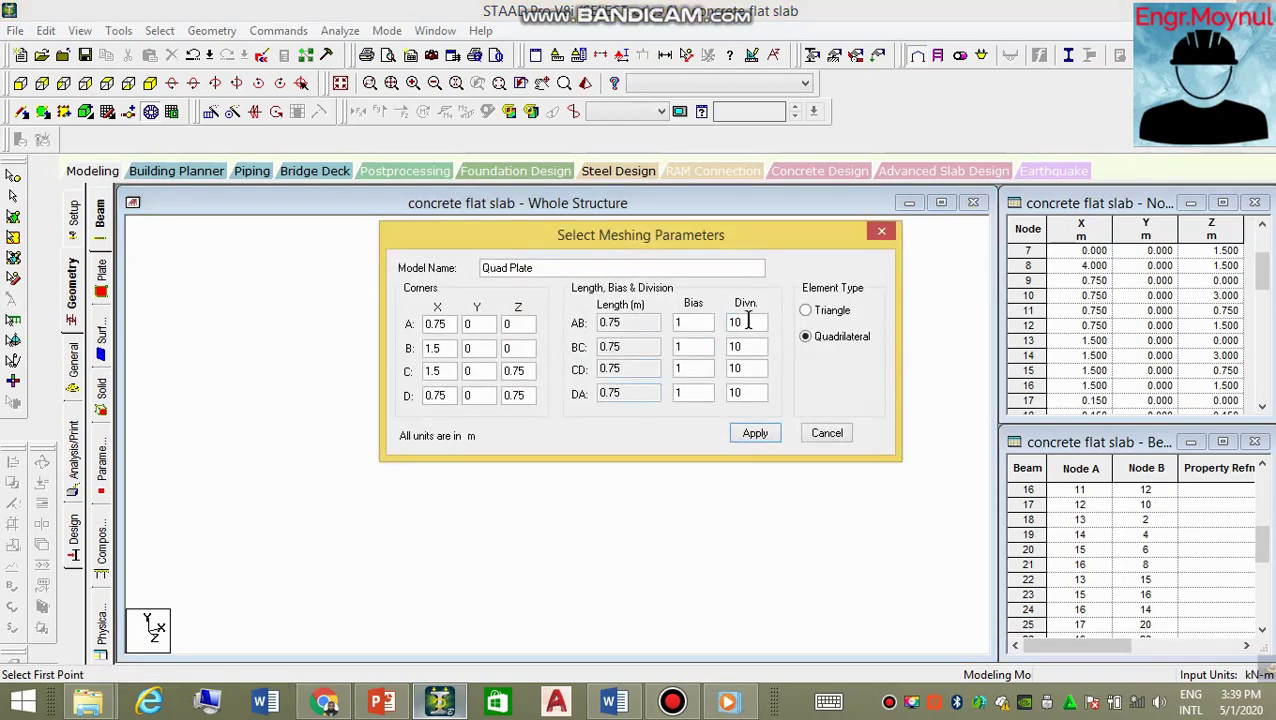
key("Tab")
left_click(755, 434)
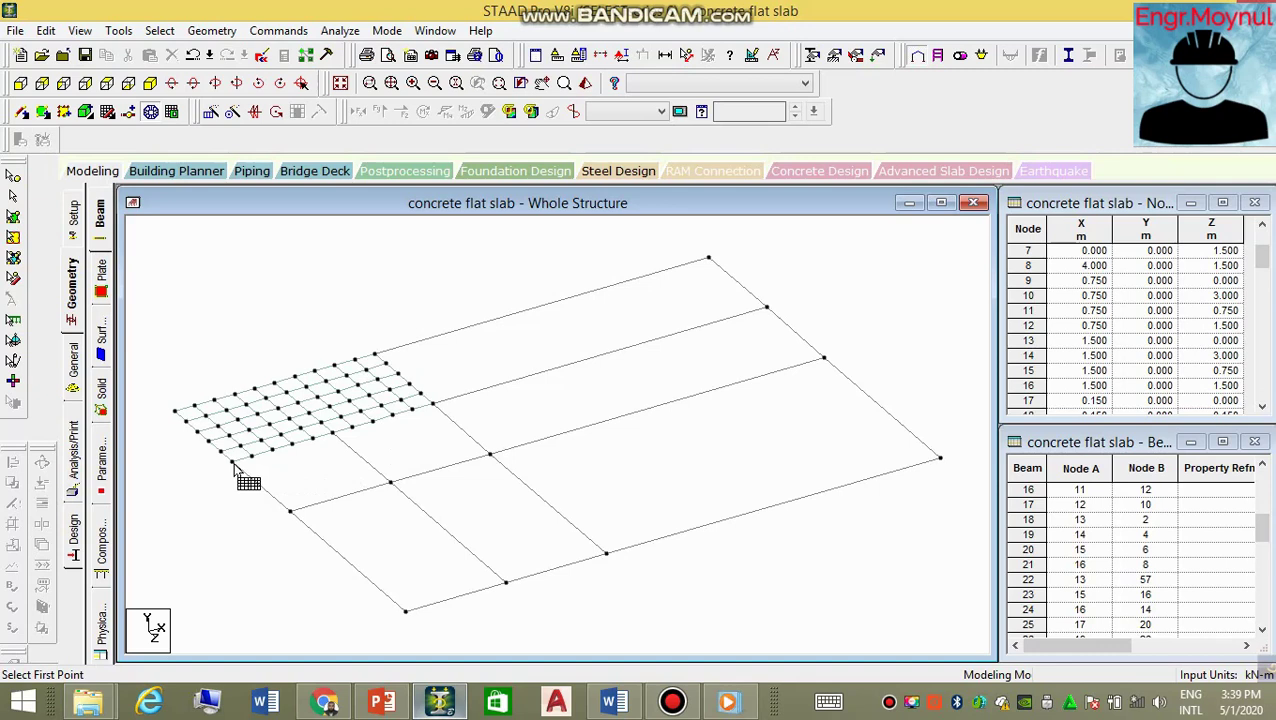
Mesh the 2.5 m by 0.75 m edge panel from X 1.5 to 4 with quadrilateral elements, 15 divisions on AB and CD, 5 on BC and DA.
left_click(376, 355)
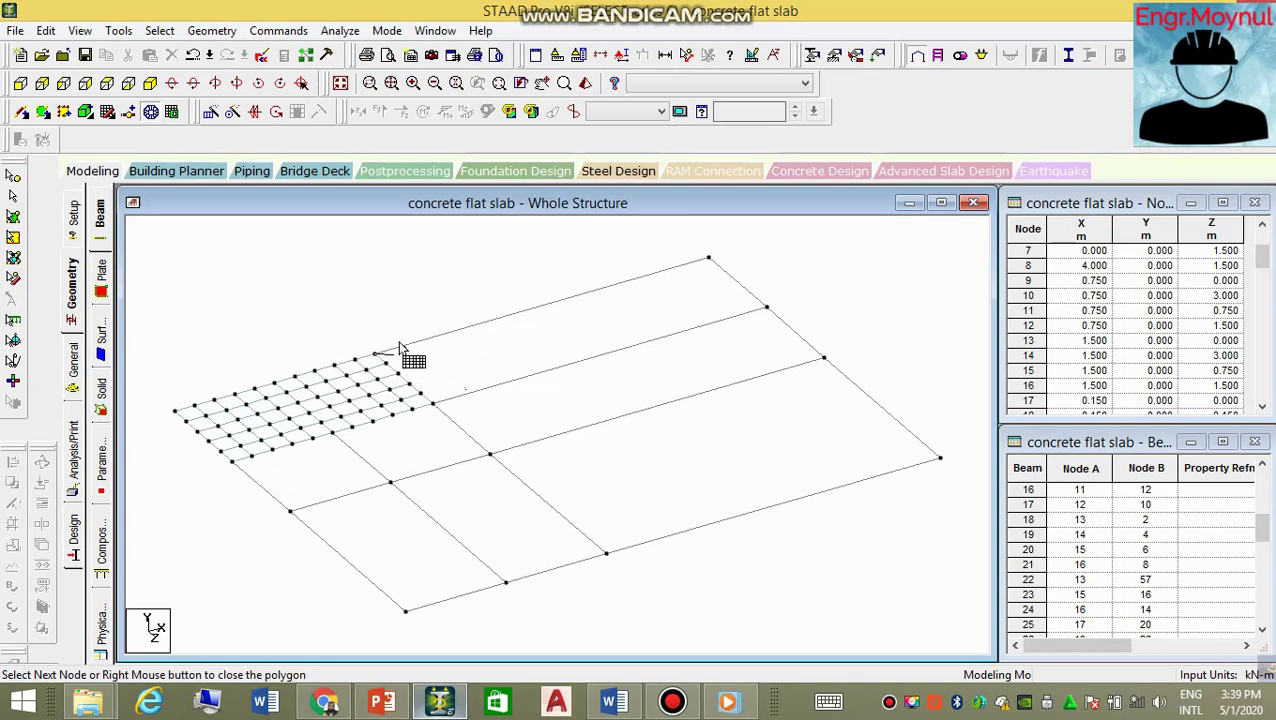
left_click(708, 259)
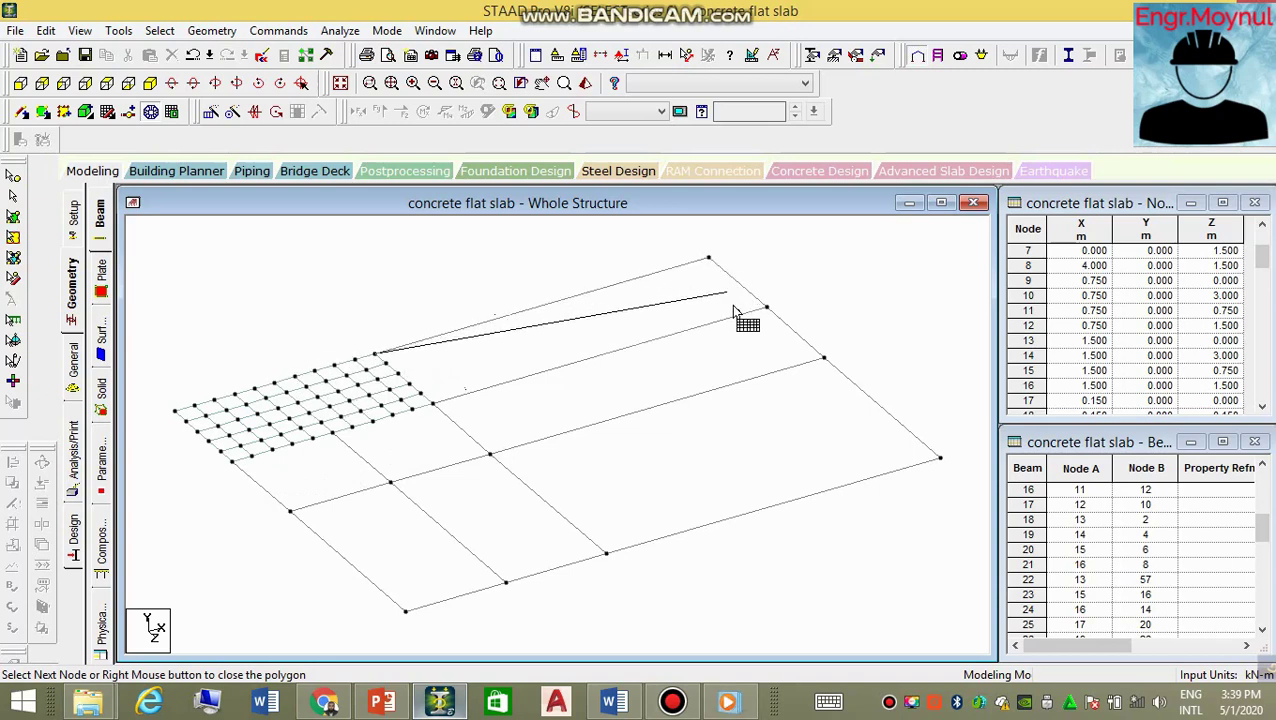
left_click(767, 307)
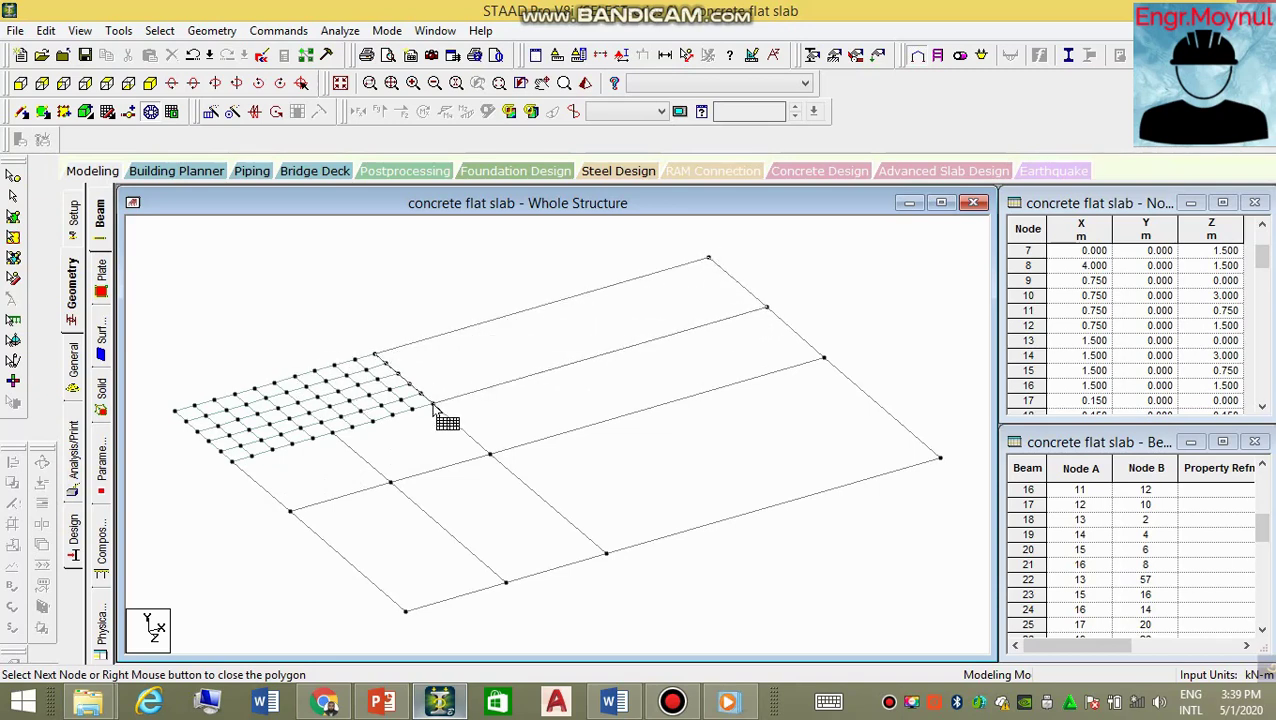
left_click(376, 357)
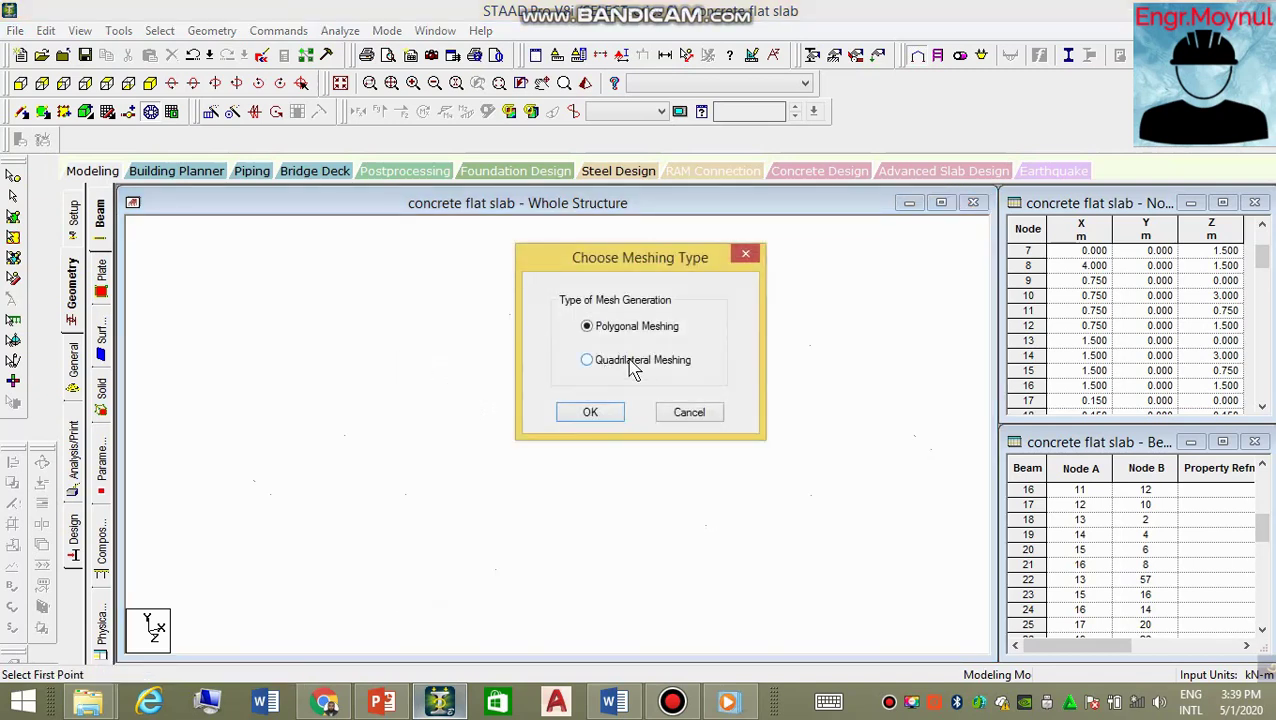
left_click(603, 414)
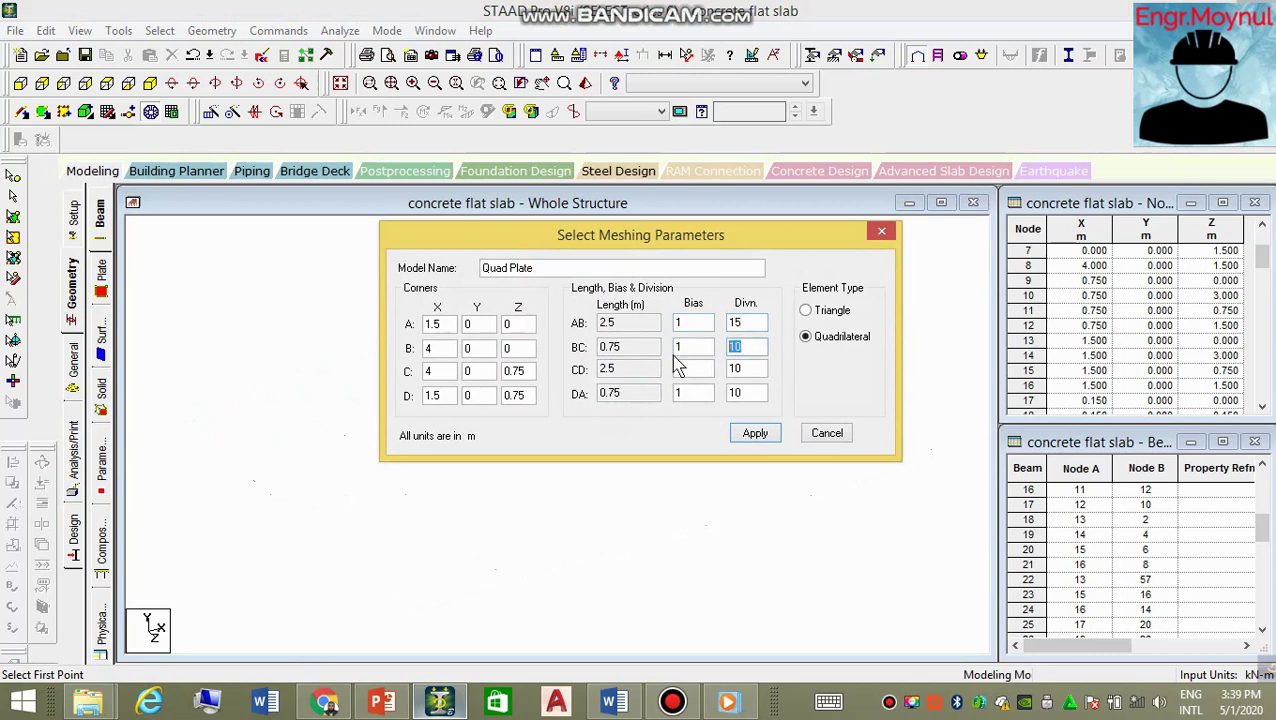
type("5")
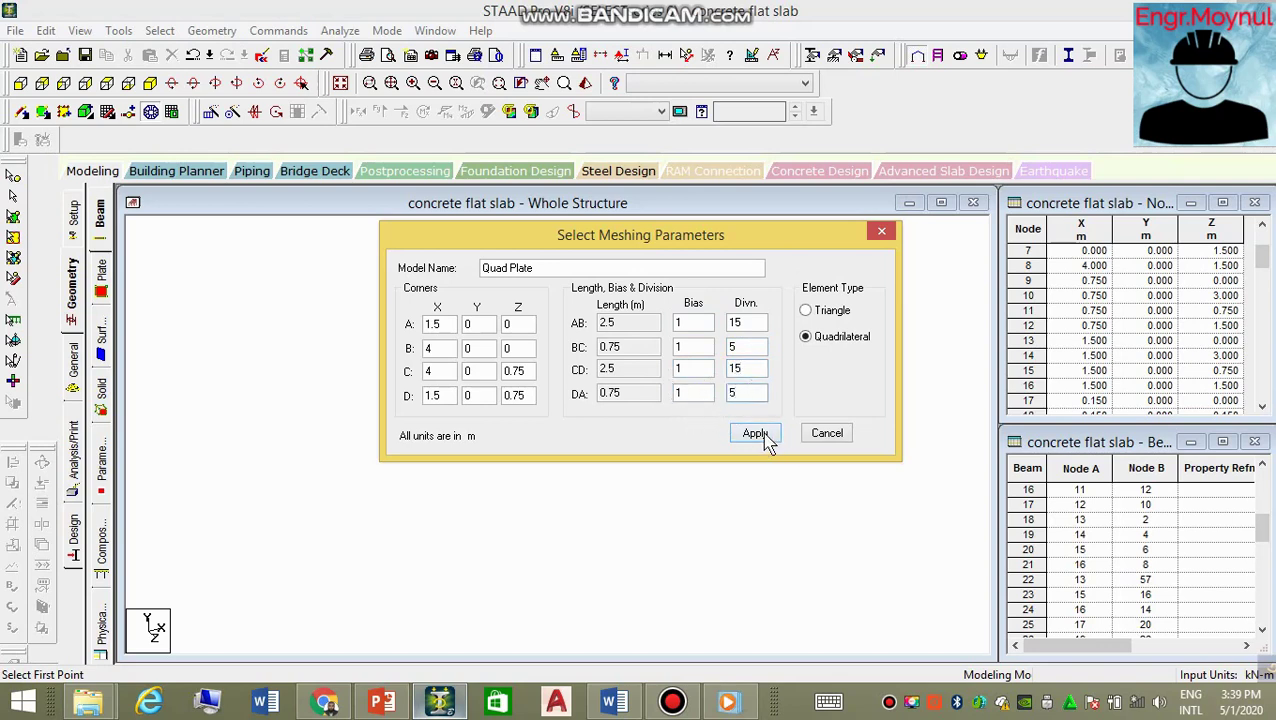
left_click(756, 434)
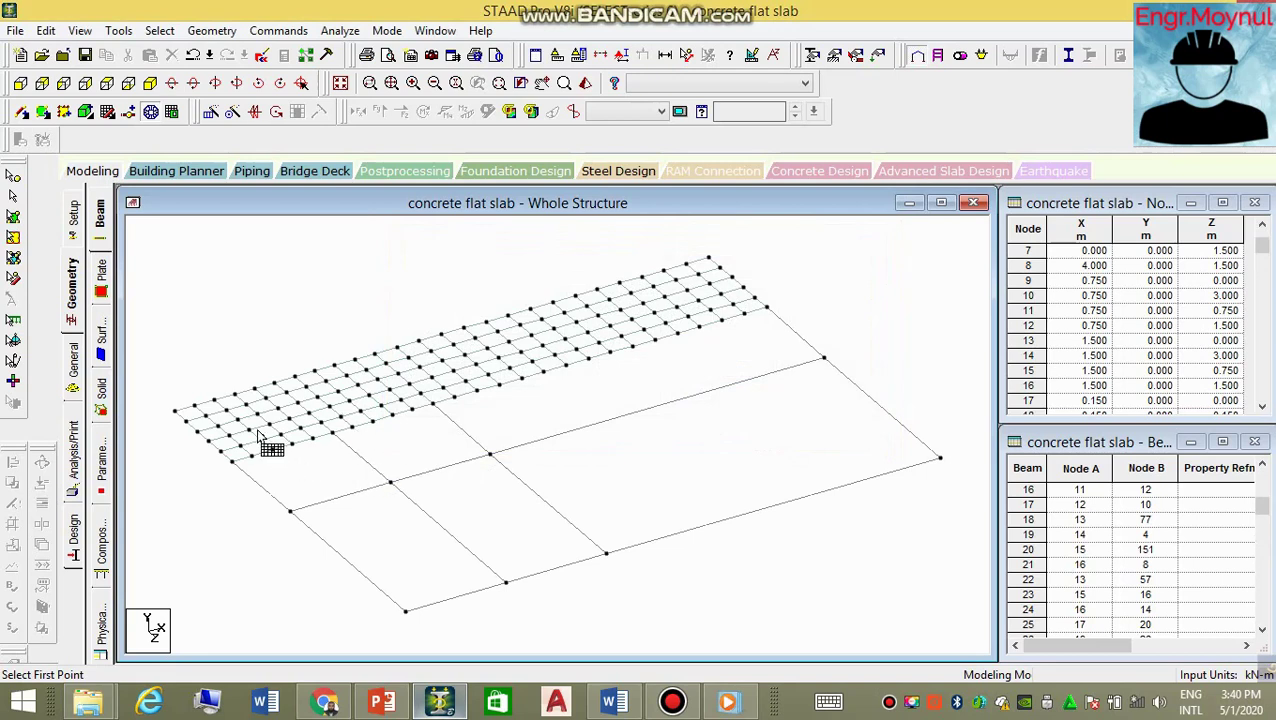
Mesh the 0.75 m square panel from X 0 to 0.75 and Z 0.75 to 1.5 with quadrilateral elements, using 5 divisions per side.
left_click(231, 459)
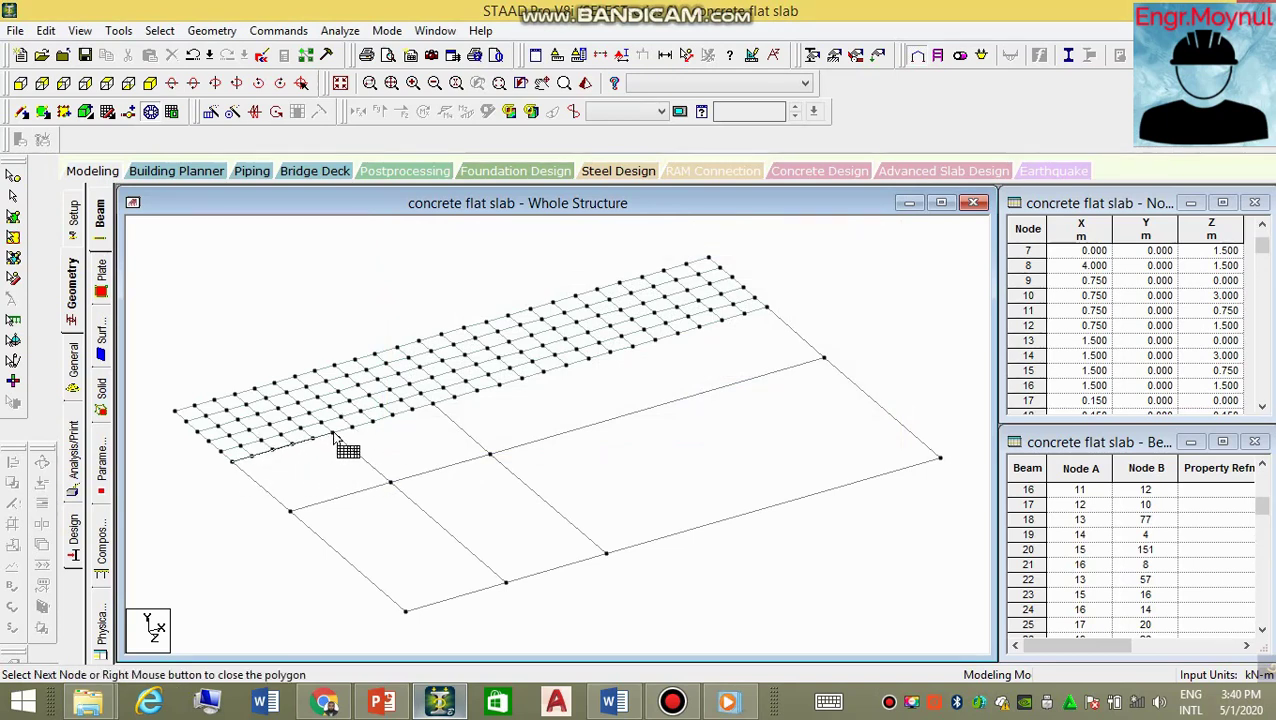
left_click(390, 485)
left_click(290, 515)
left_click(233, 462)
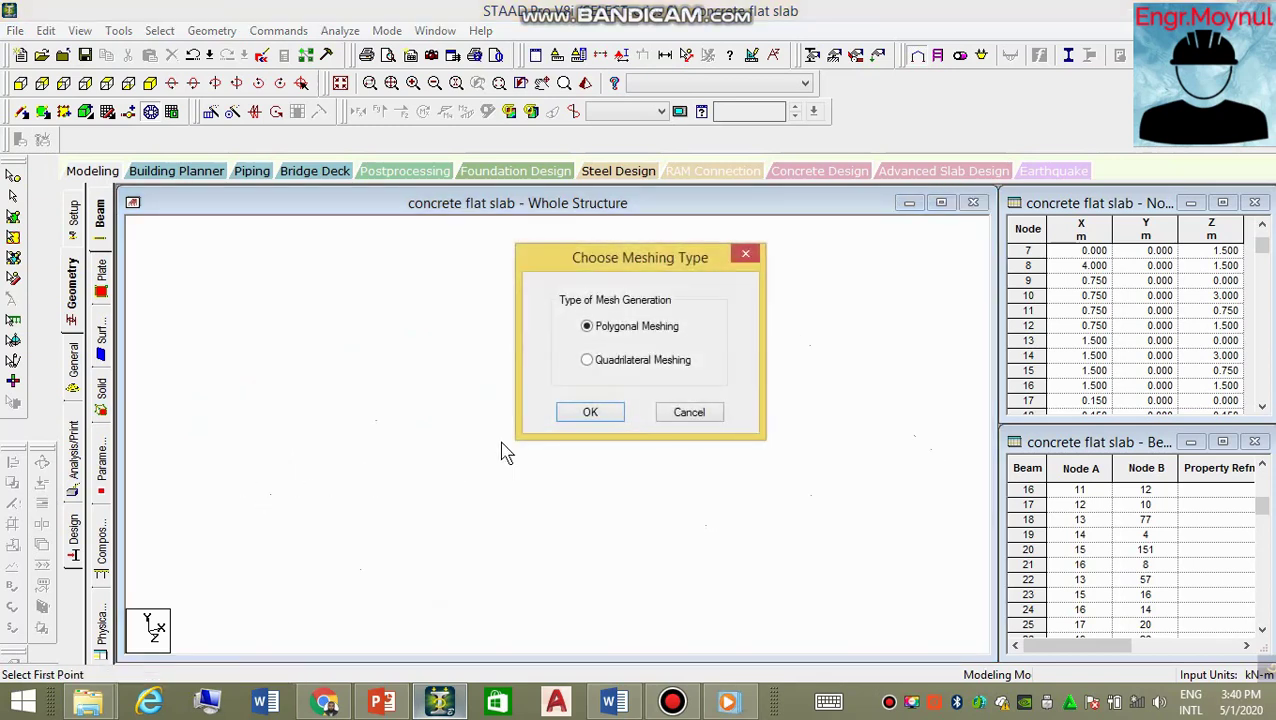
left_click(591, 413)
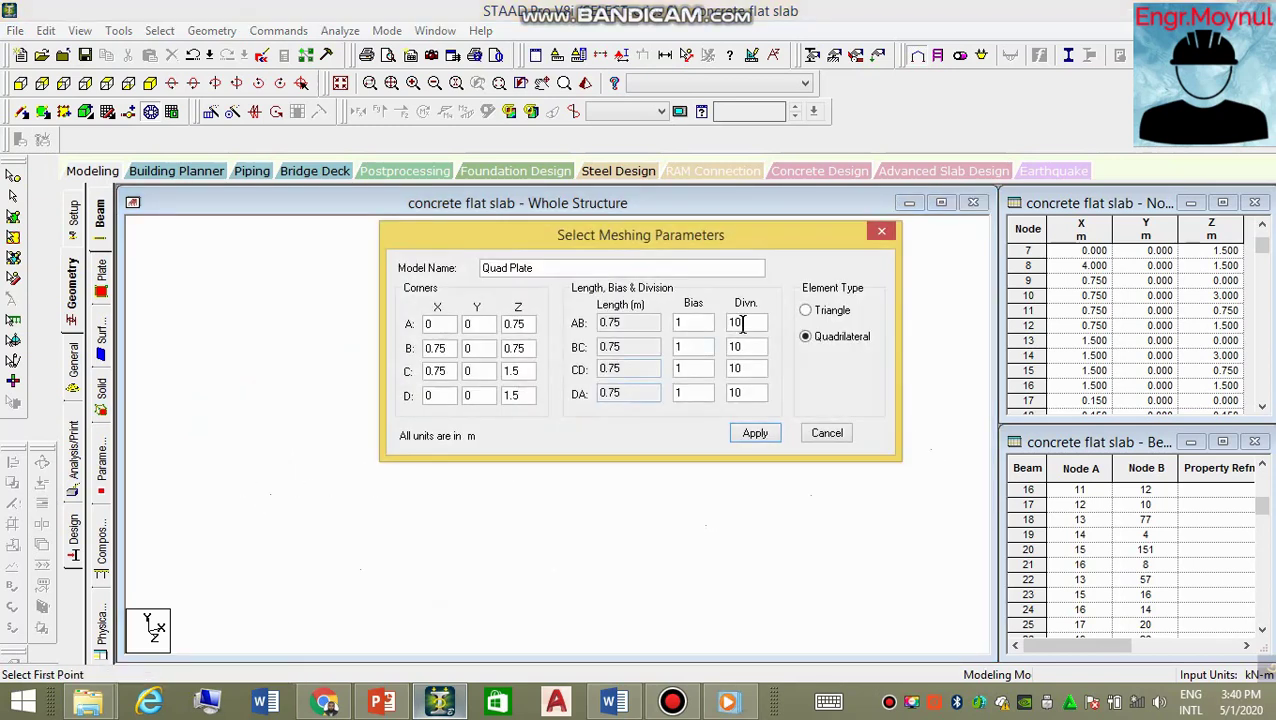
type("5")
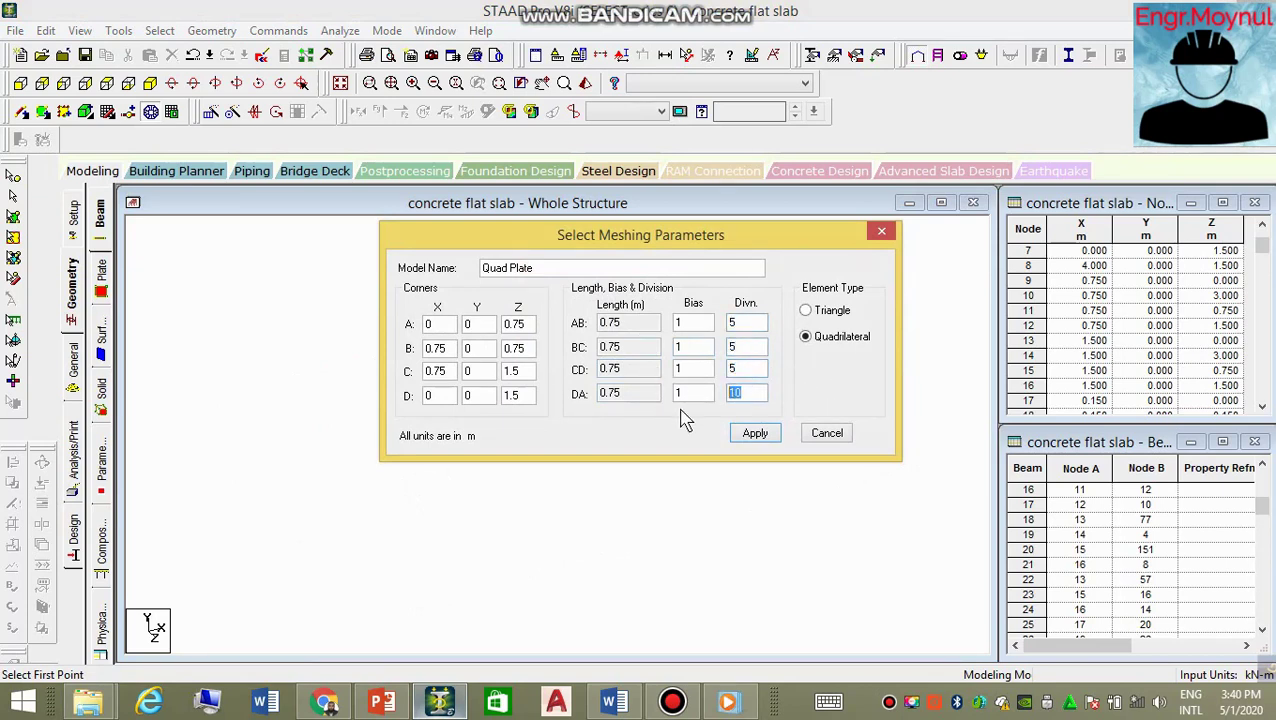
left_click(745, 434)
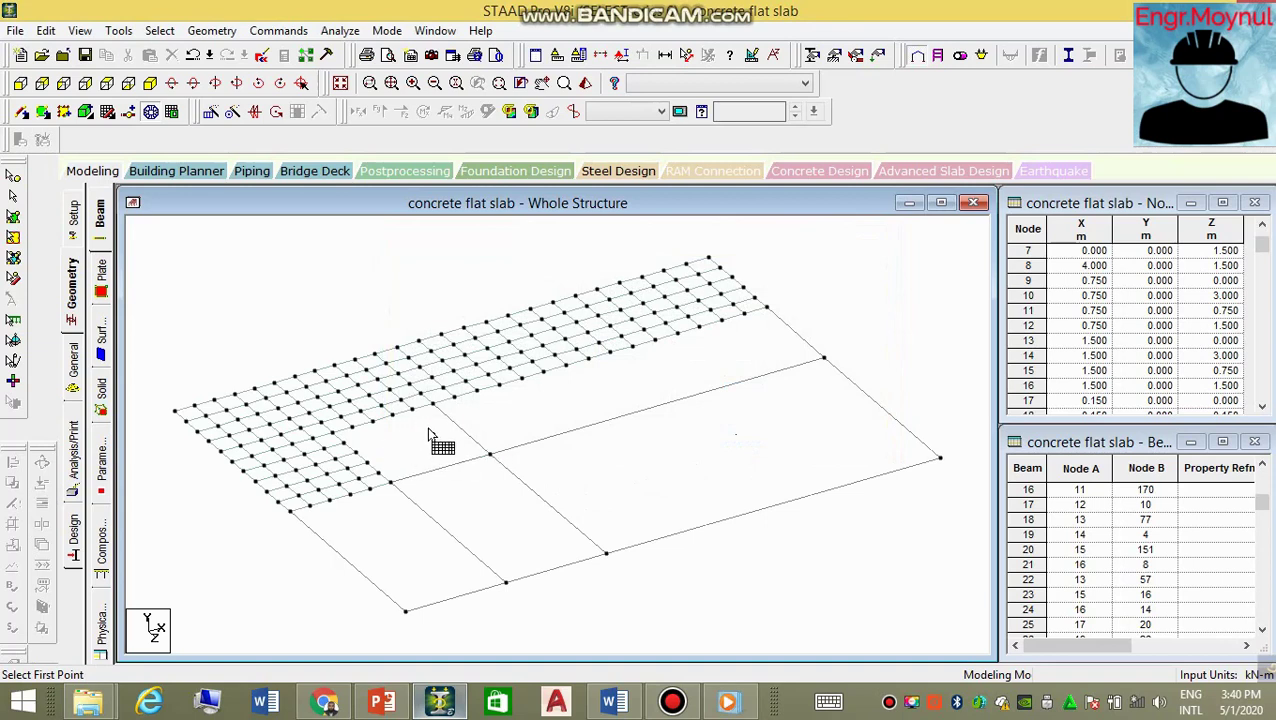
Mesh the 2.5 m by 0.75 m panel beside the manhole with quadrilateral elements, 15 divisions on AB and CD, 5 on BC and DA.
left_click(432, 403)
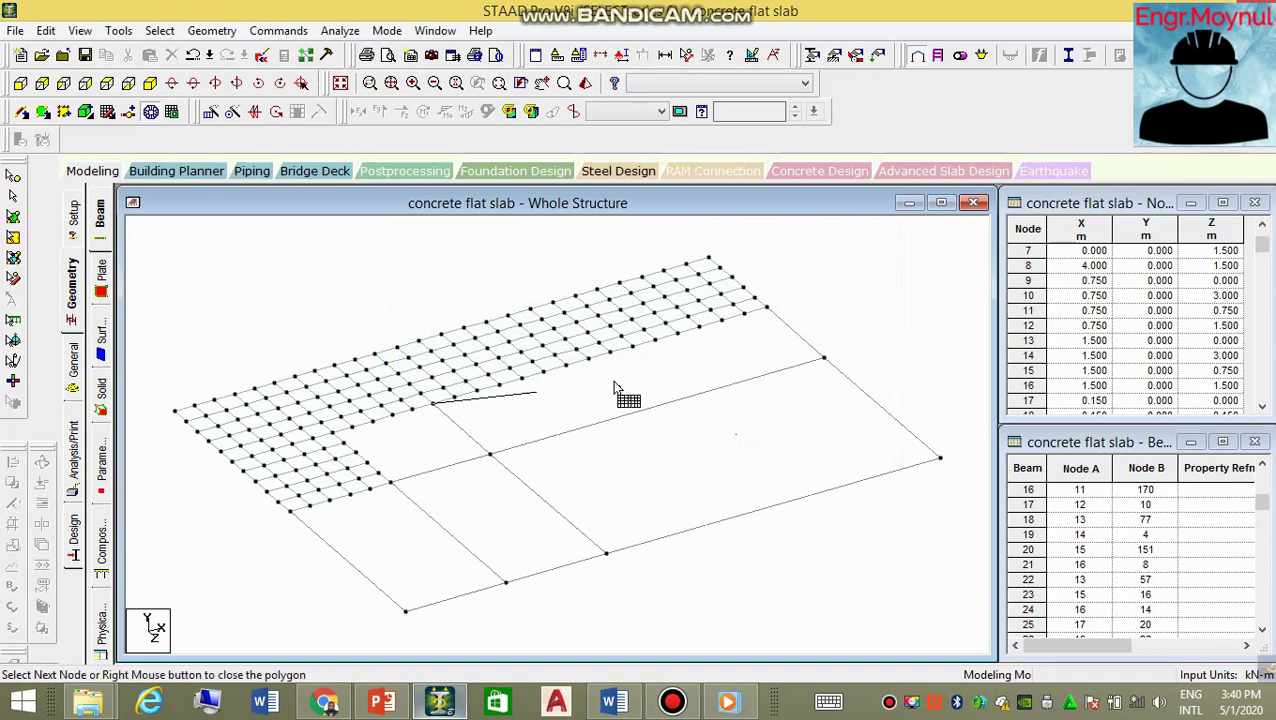
left_click(769, 312)
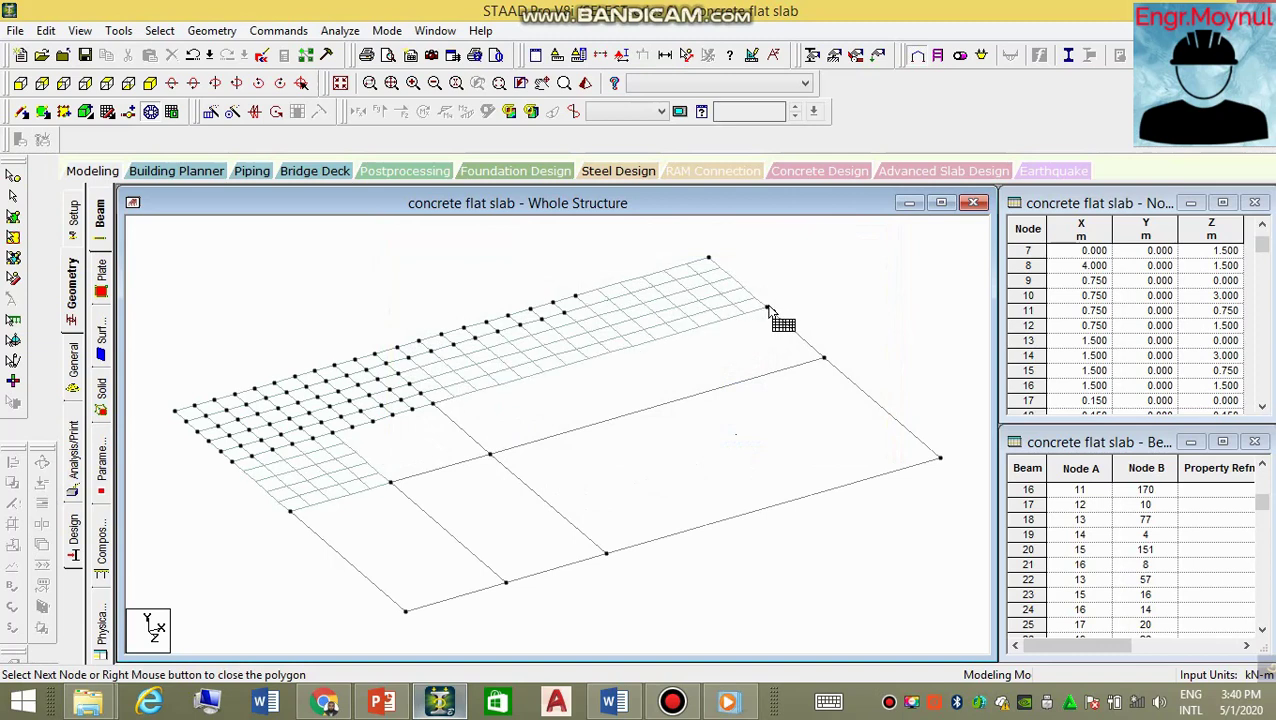
left_click(824, 358)
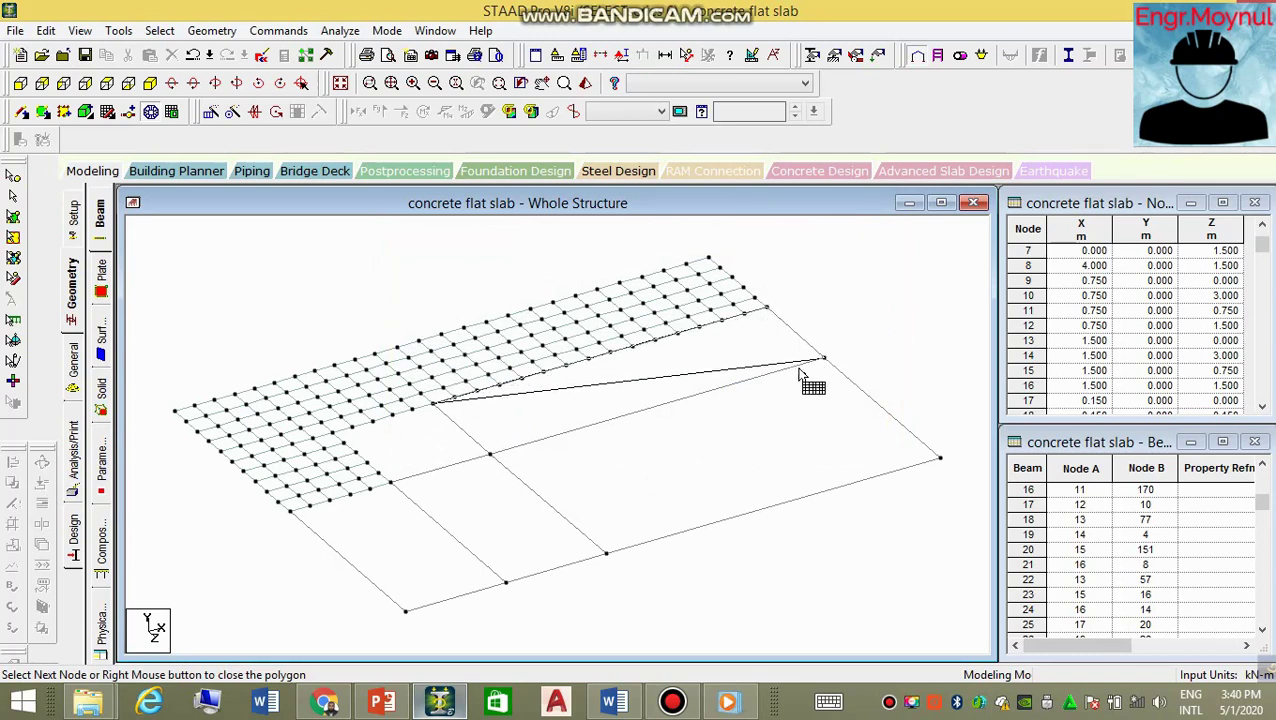
left_click(489, 455)
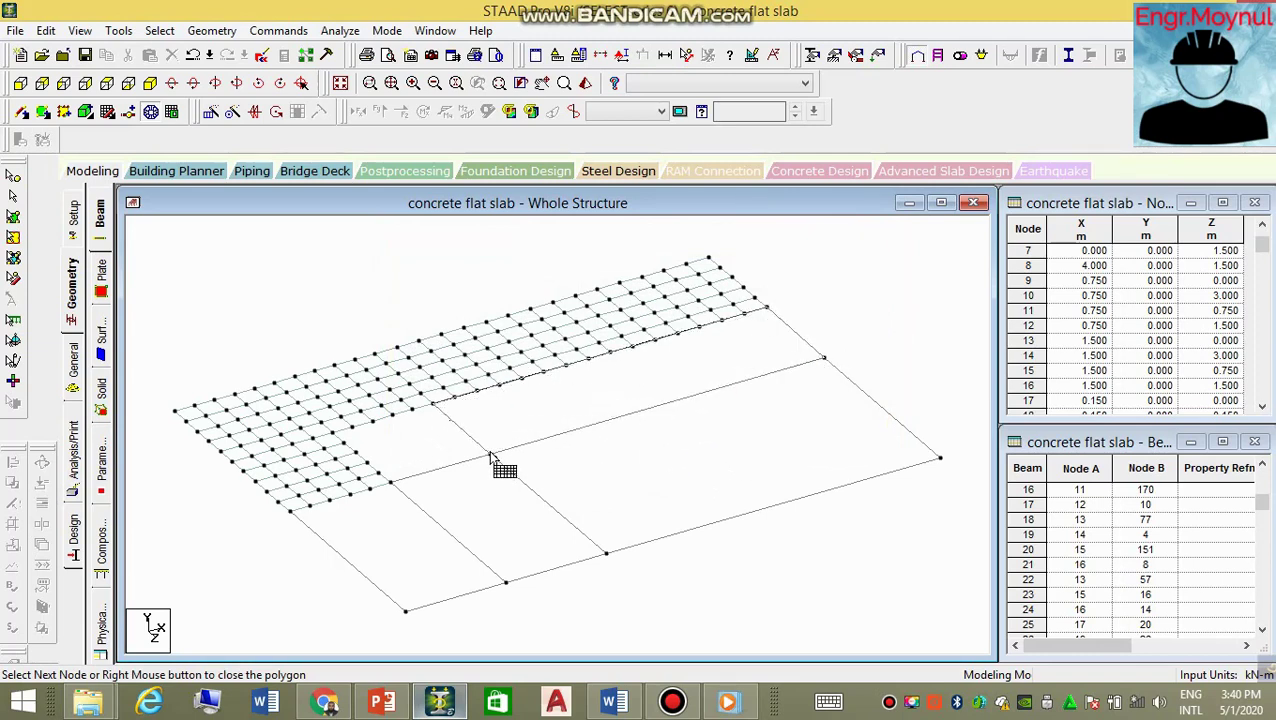
left_click(433, 404)
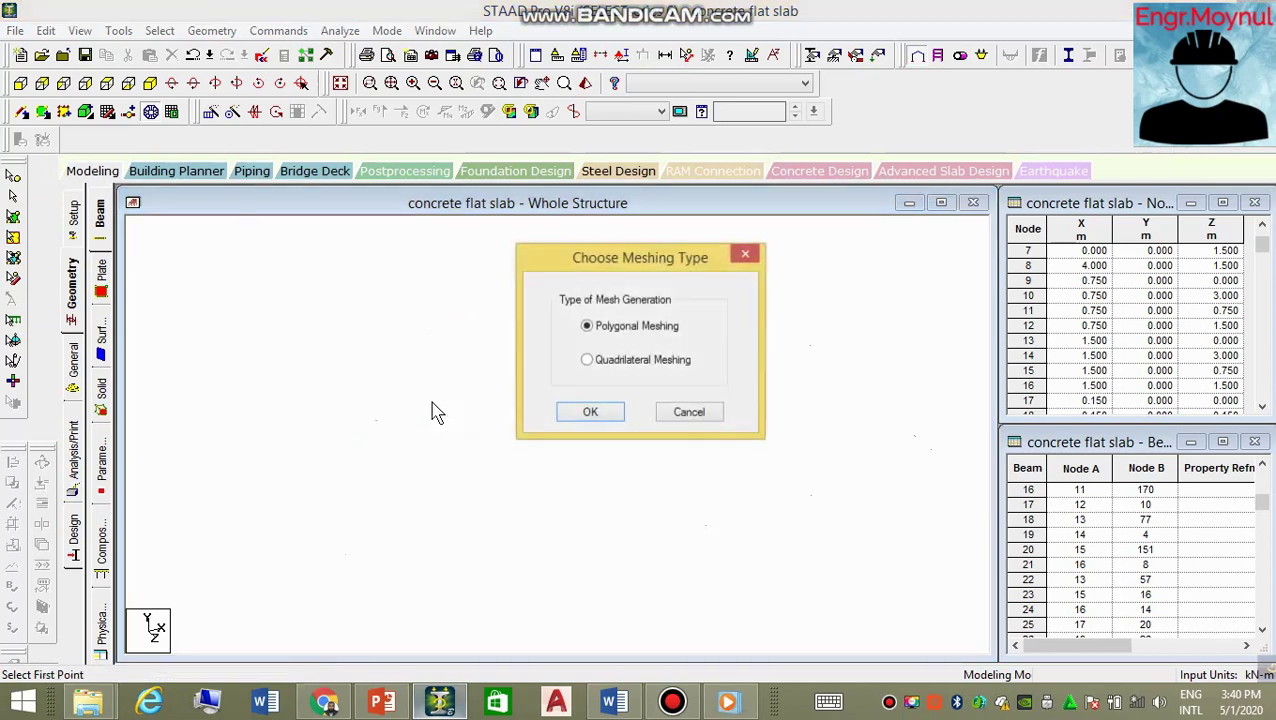
left_click(592, 414)
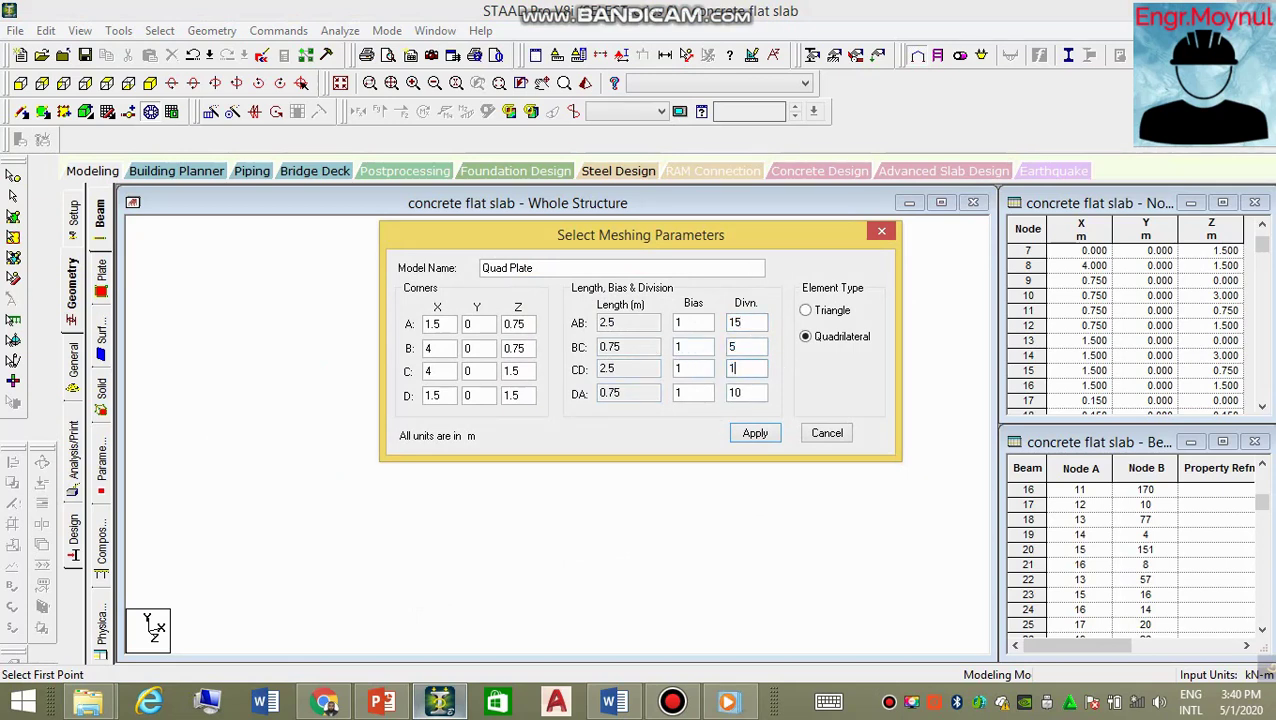
left_click(760, 438)
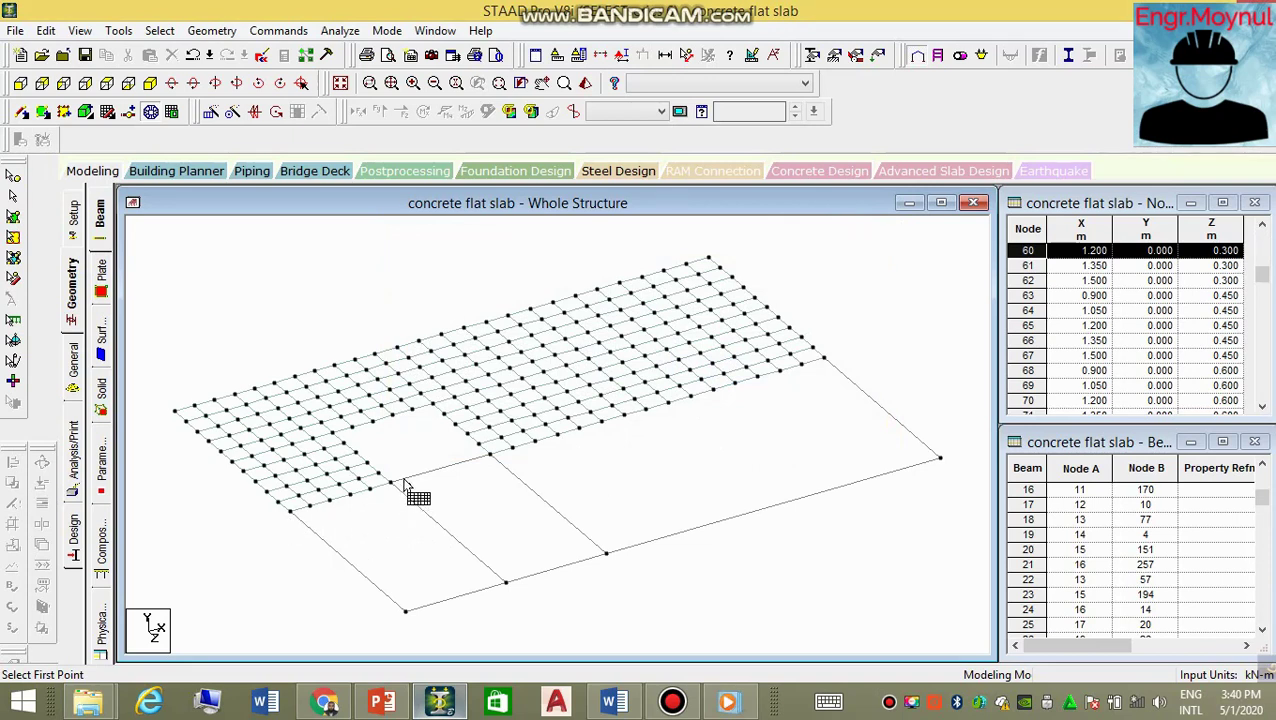
Mesh the 0.75 m by 1.5 m corner panel starting at X 0, Z 1.5 with quadrilateral elements, 5 by 10 divisions.
left_click(291, 511)
left_click(390, 483)
left_click(505, 583)
left_click(405, 610)
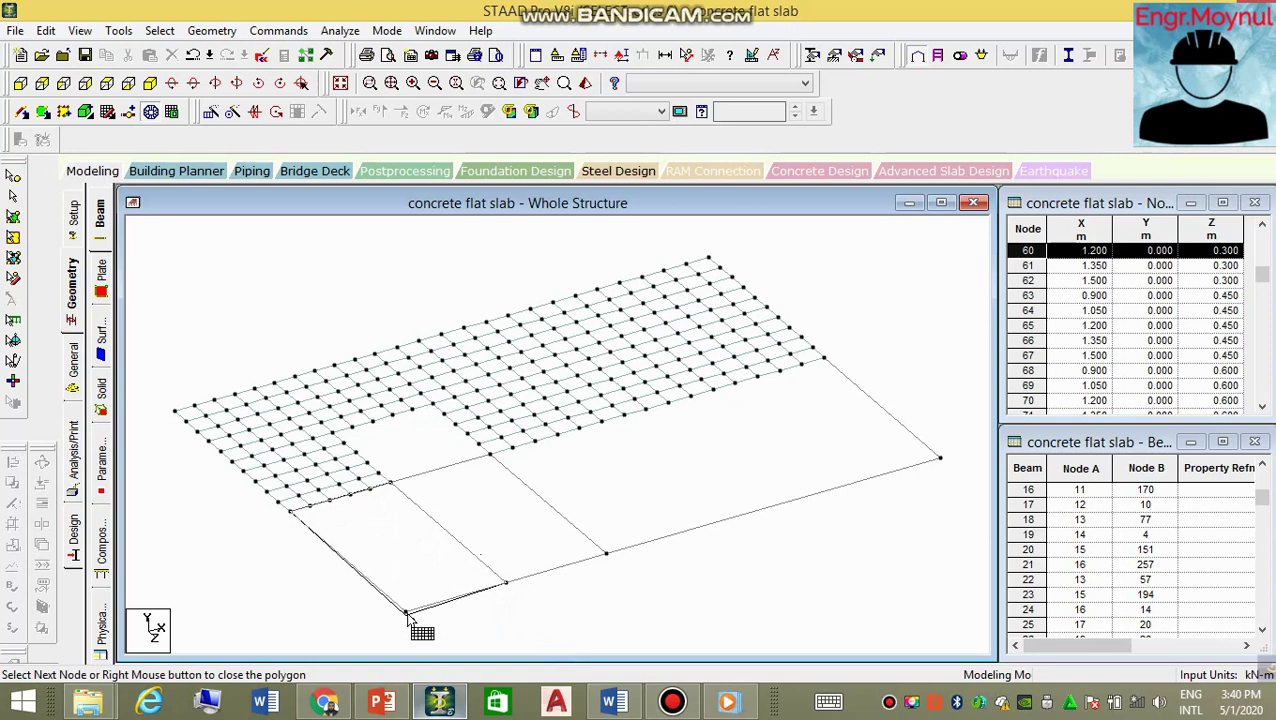
left_click(290, 512)
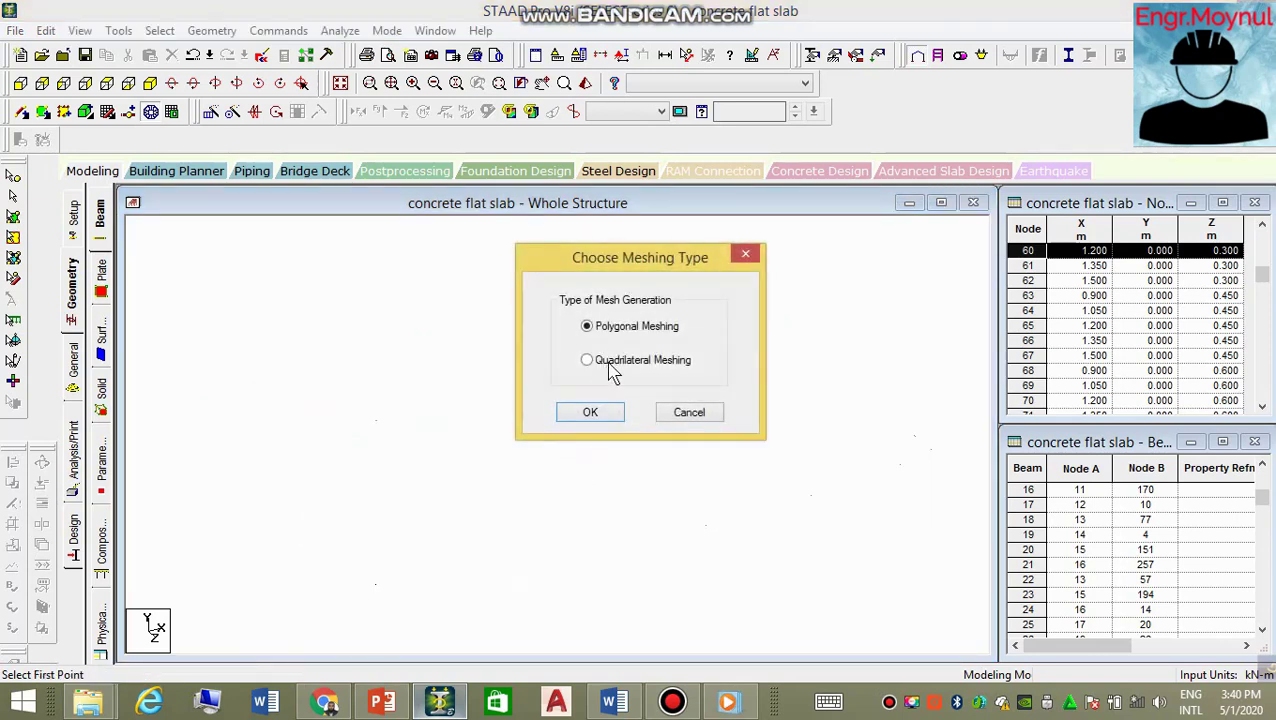
left_click(592, 413)
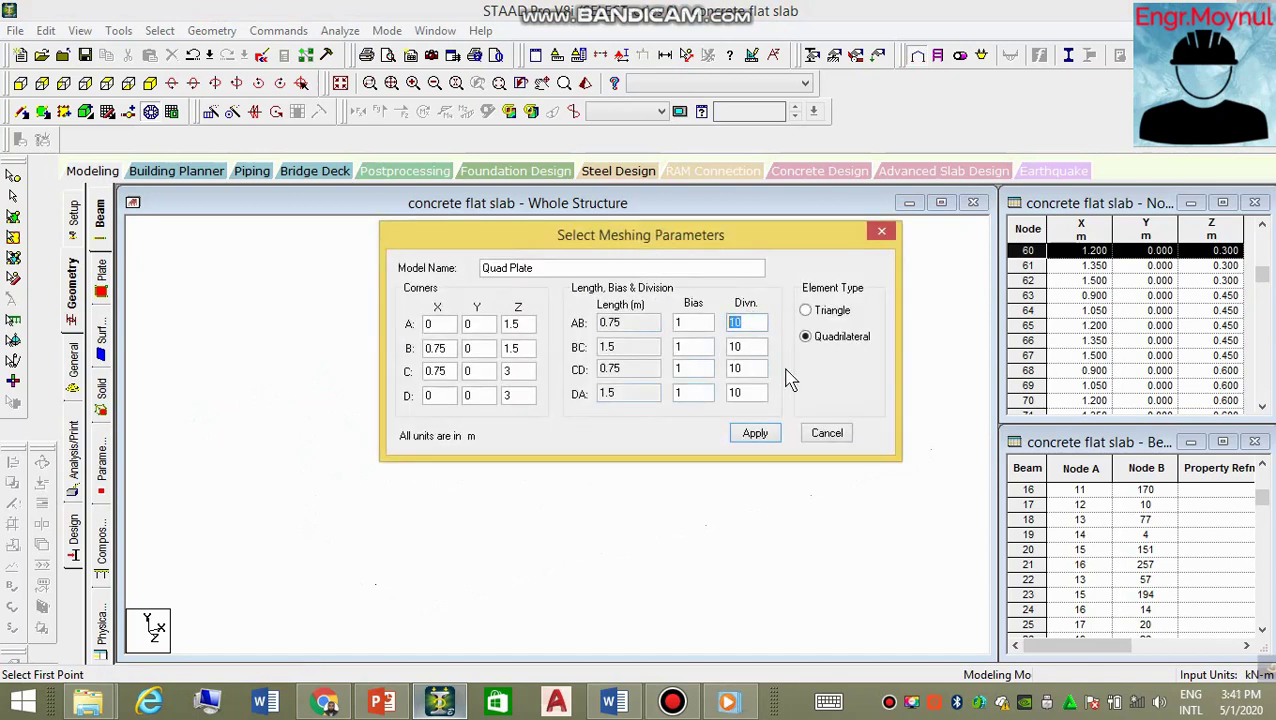
left_click(752, 433)
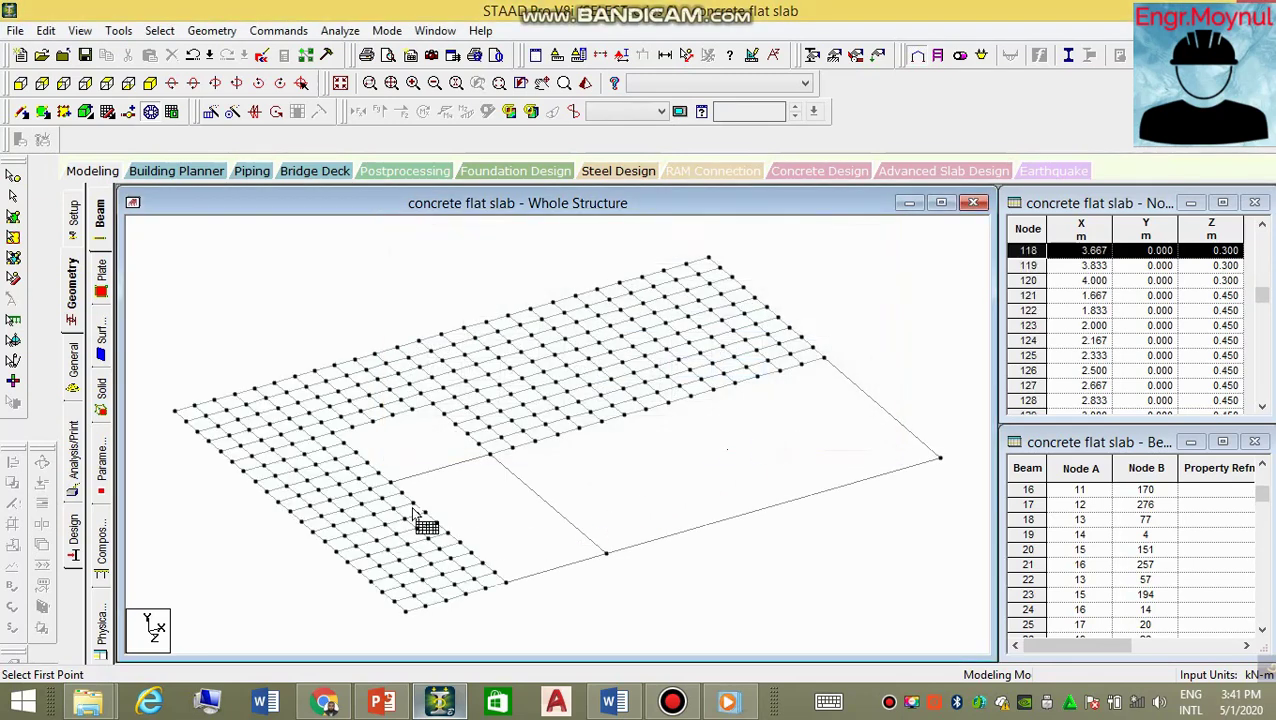
Mesh the 0.75 m by 1.5 m panel from X 0.75 to 1.5 and Z 1.5 to 3 with quadrilateral elements, 5 by 10 divisions.
left_click(392, 482)
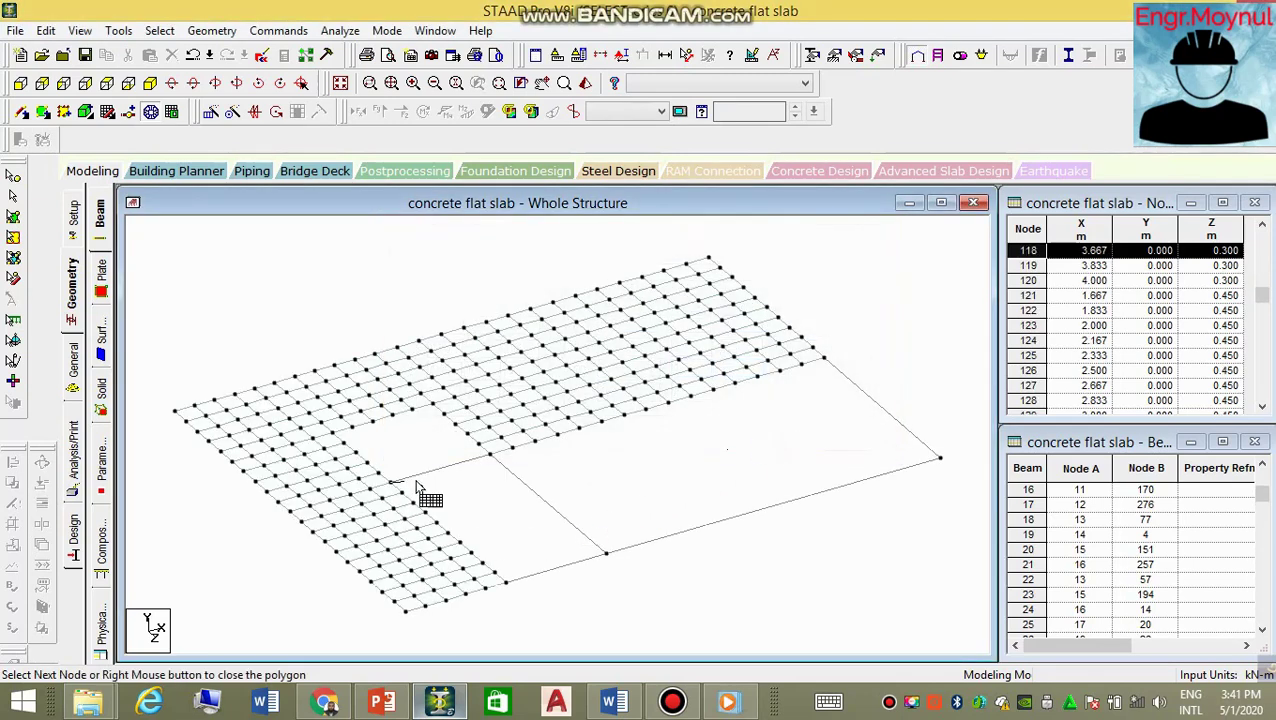
left_click(491, 455)
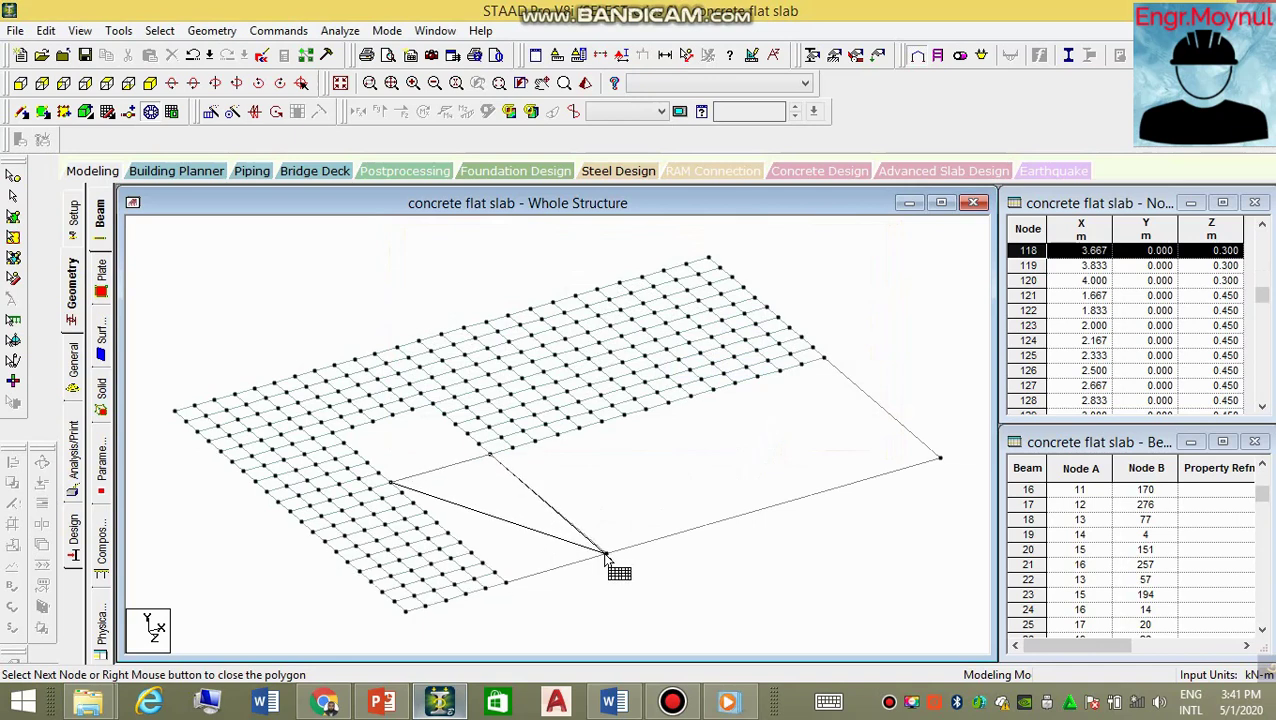
left_click(605, 553)
left_click(506, 581)
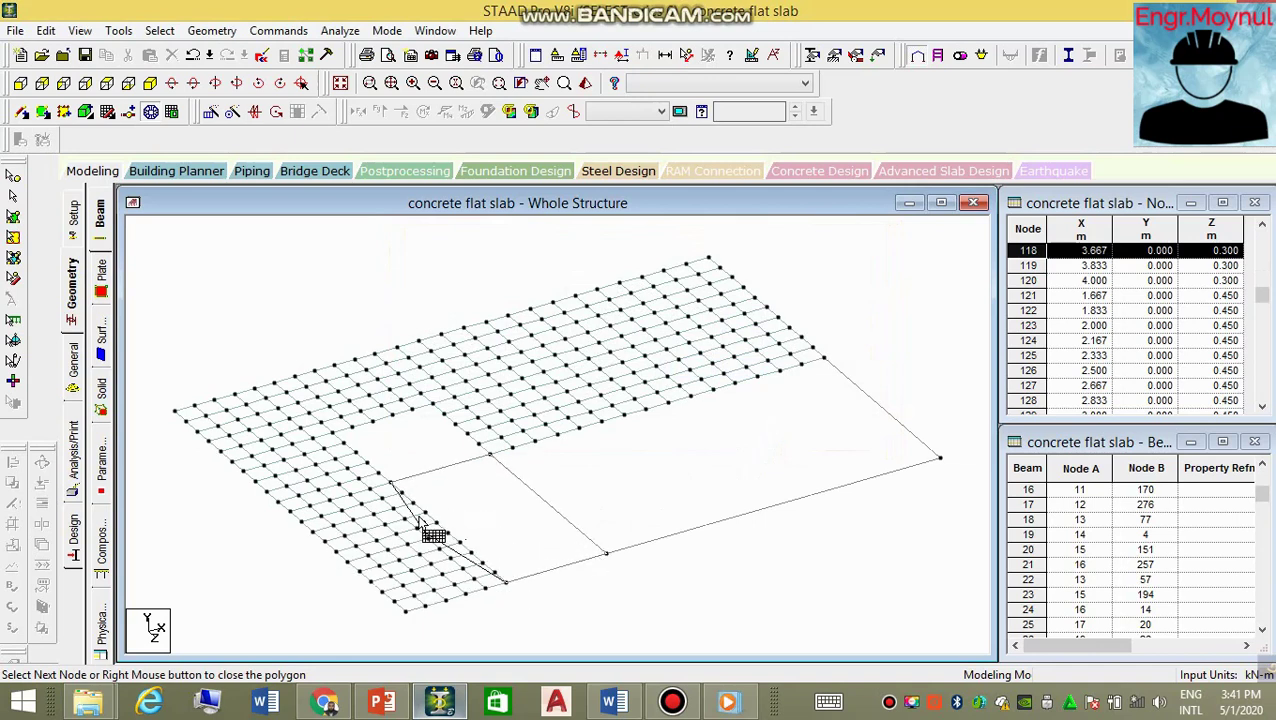
left_click(393, 485)
left_click(612, 412)
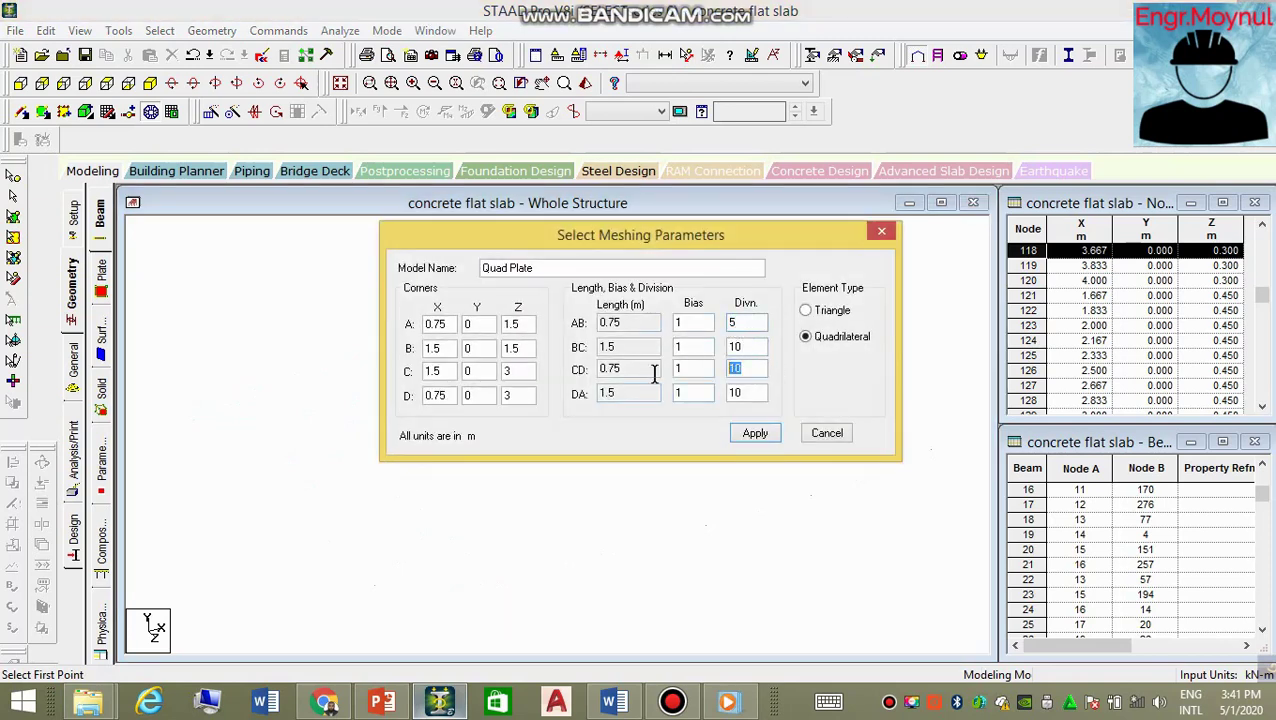
left_click(755, 435)
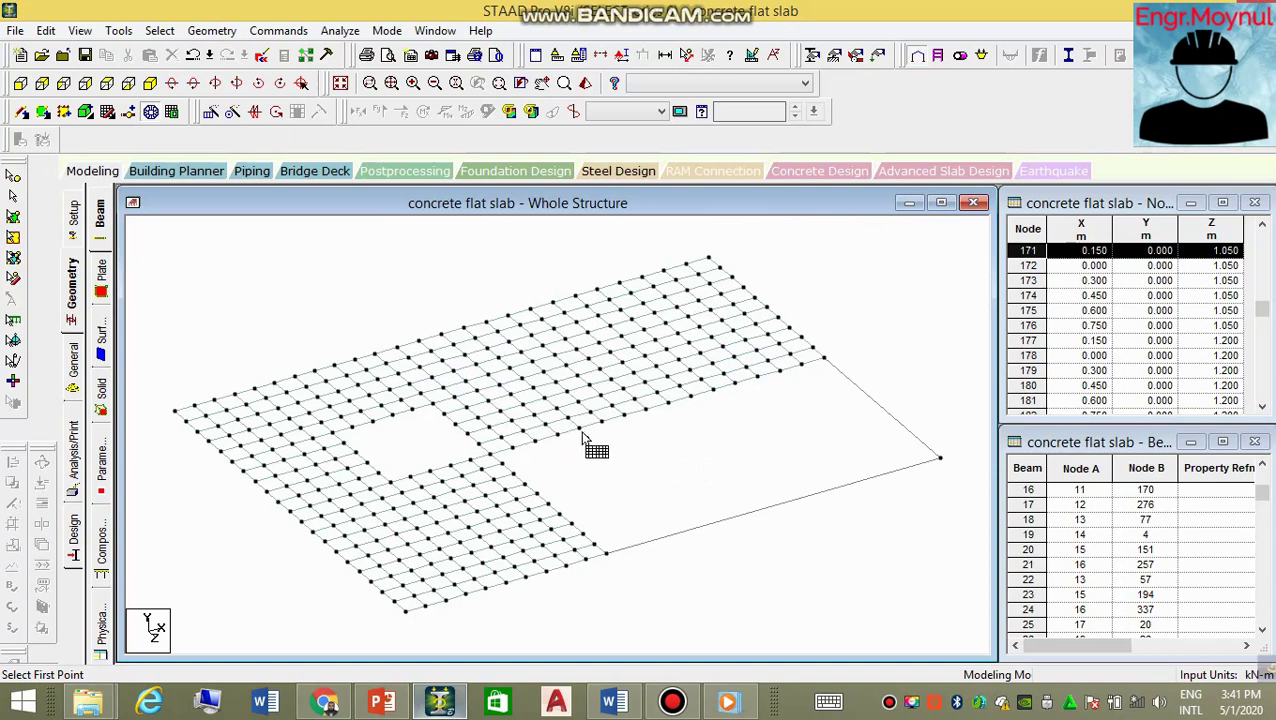
Mesh the 2.5 m by 1.5 m panel from X 1.5 to 4 and Z 1.5 to 3 with quadrilateral elements, 15 by 10 divisions.
left_click(492, 455)
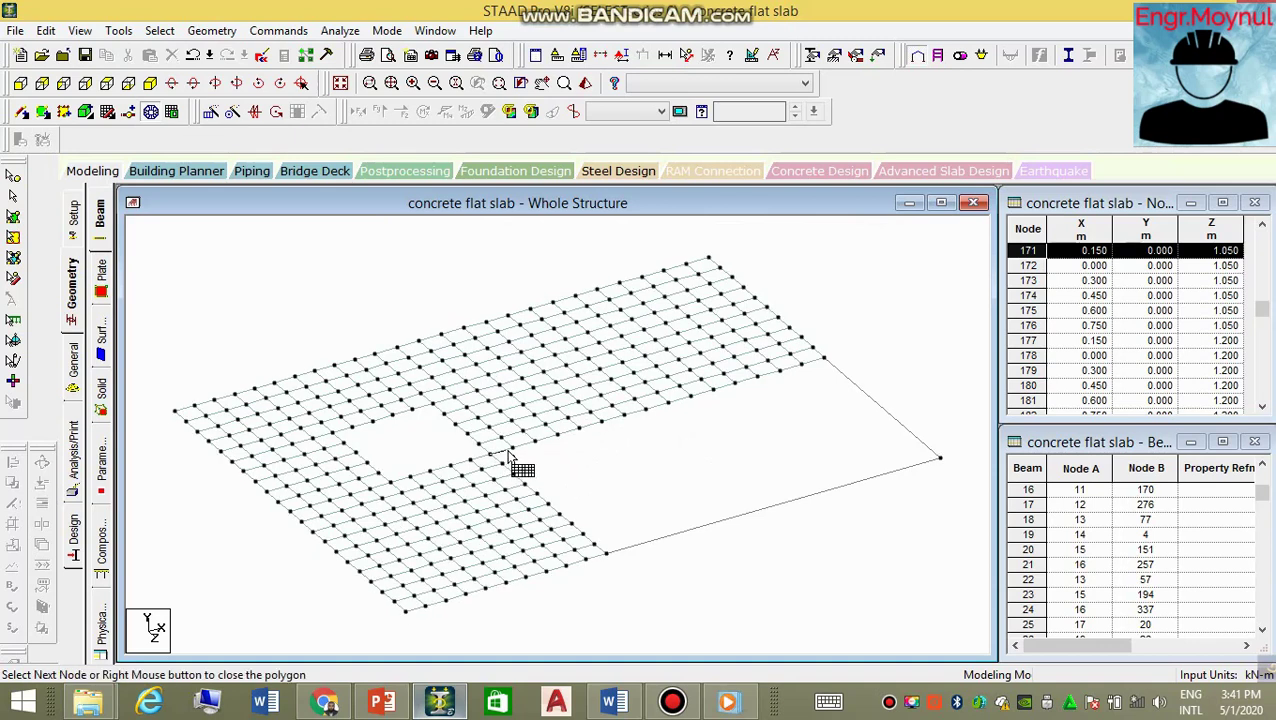
left_click(824, 361)
left_click(939, 458)
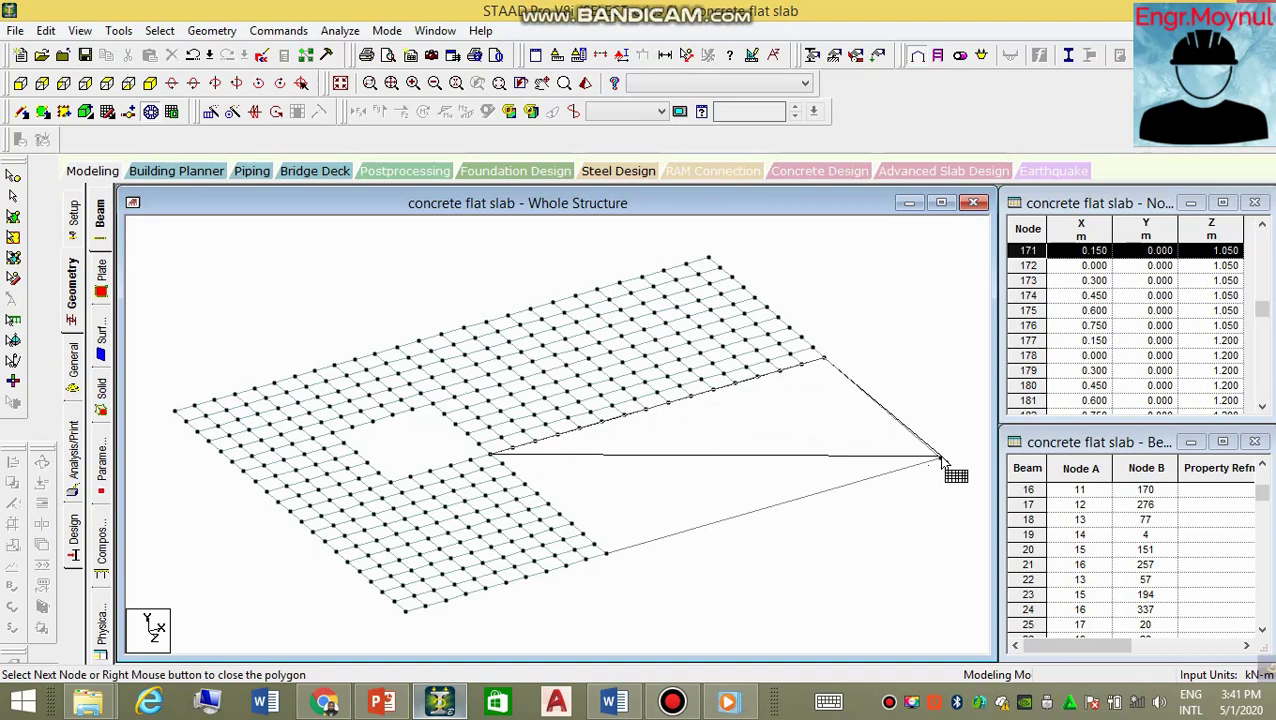
left_click(605, 554)
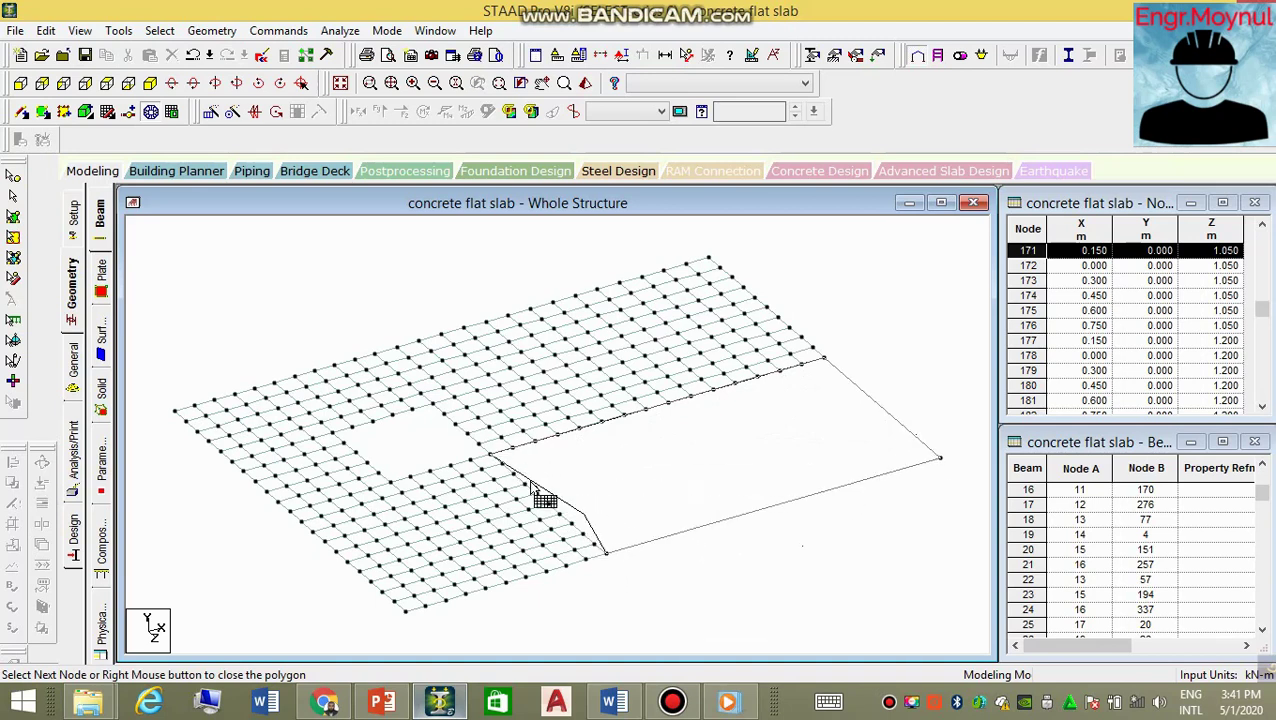
left_click(492, 455)
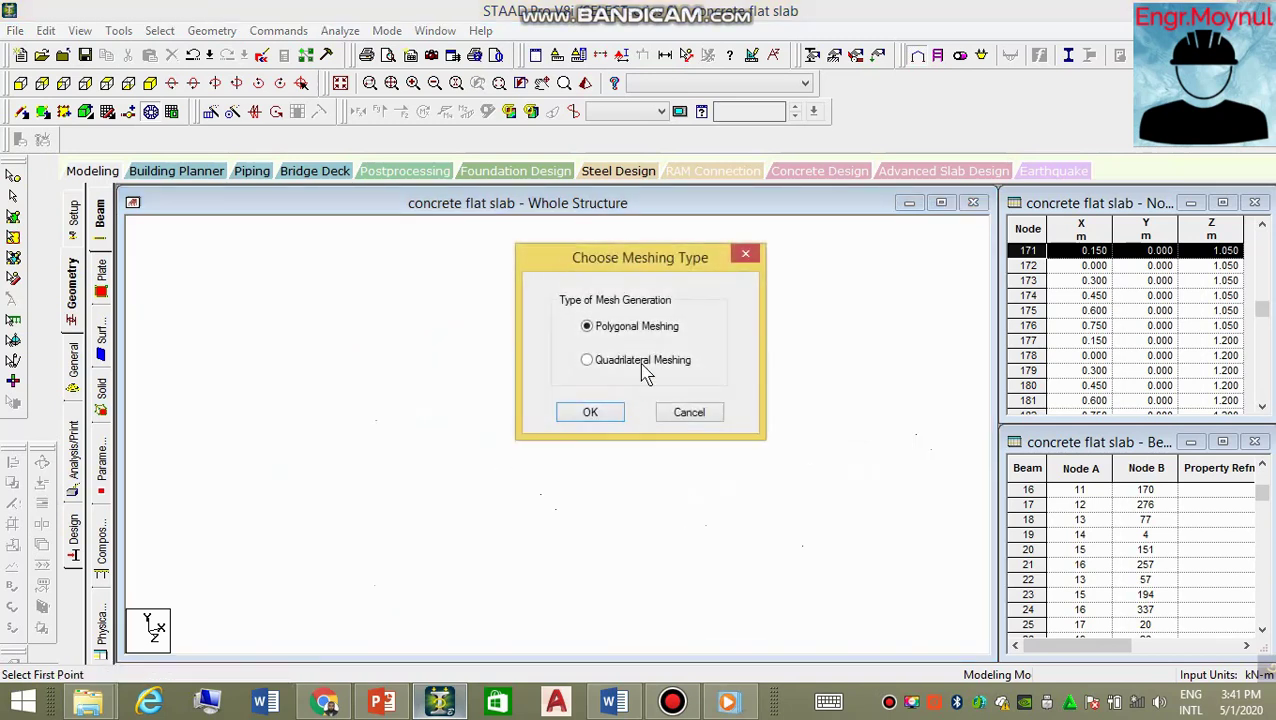
left_click(605, 418)
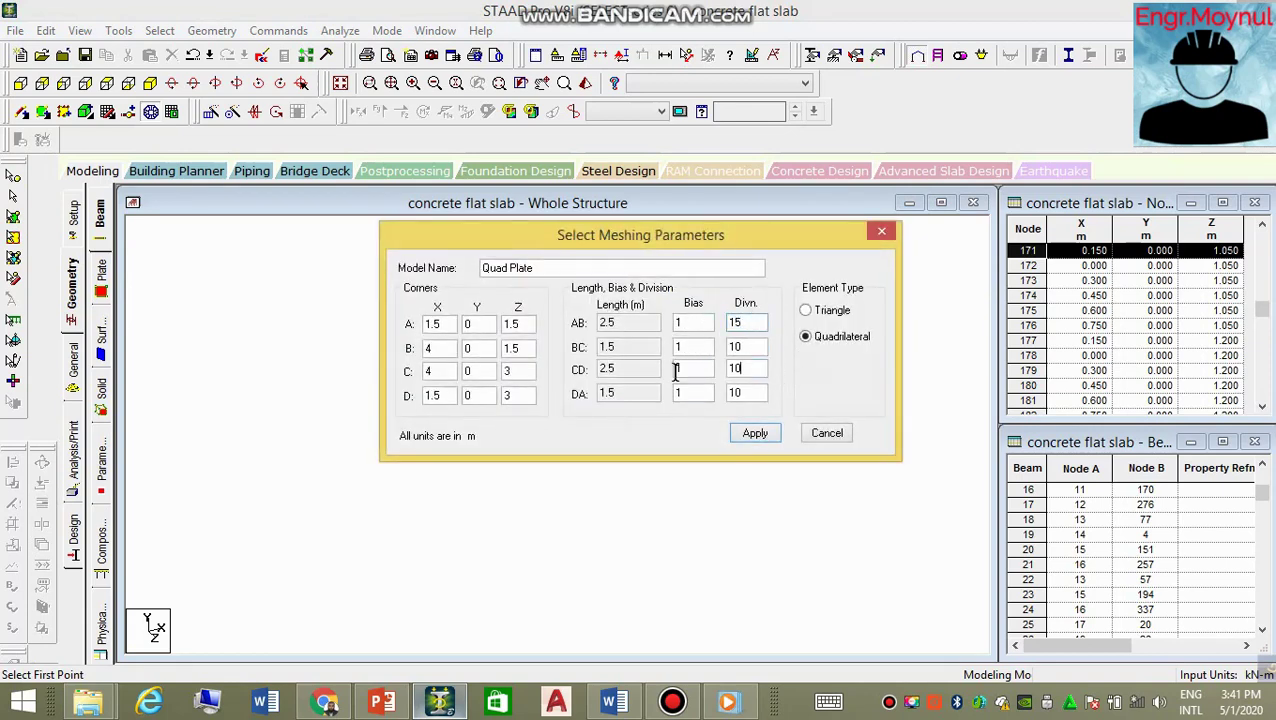
left_click(755, 435)
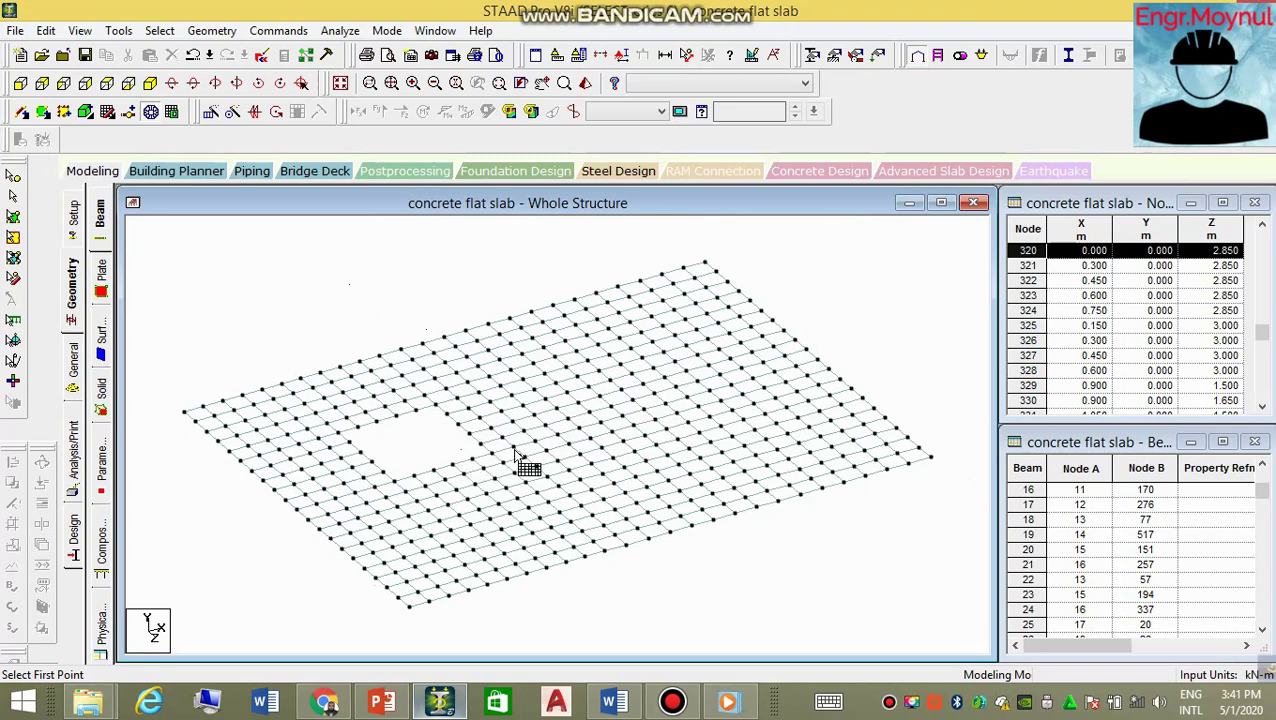
Delete all beams from the slab model, leaving only the plate mesh.
left_click(14, 197)
left_click_drag(150, 250, 950, 638)
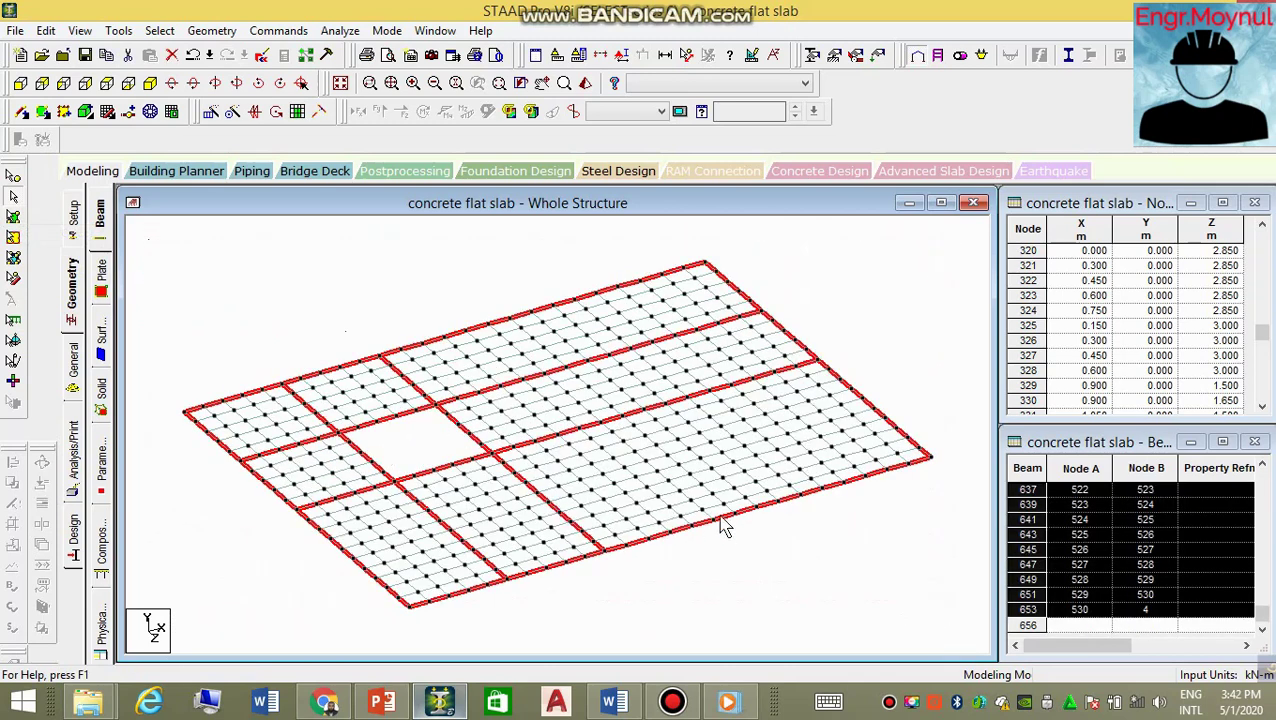
key("Delete")
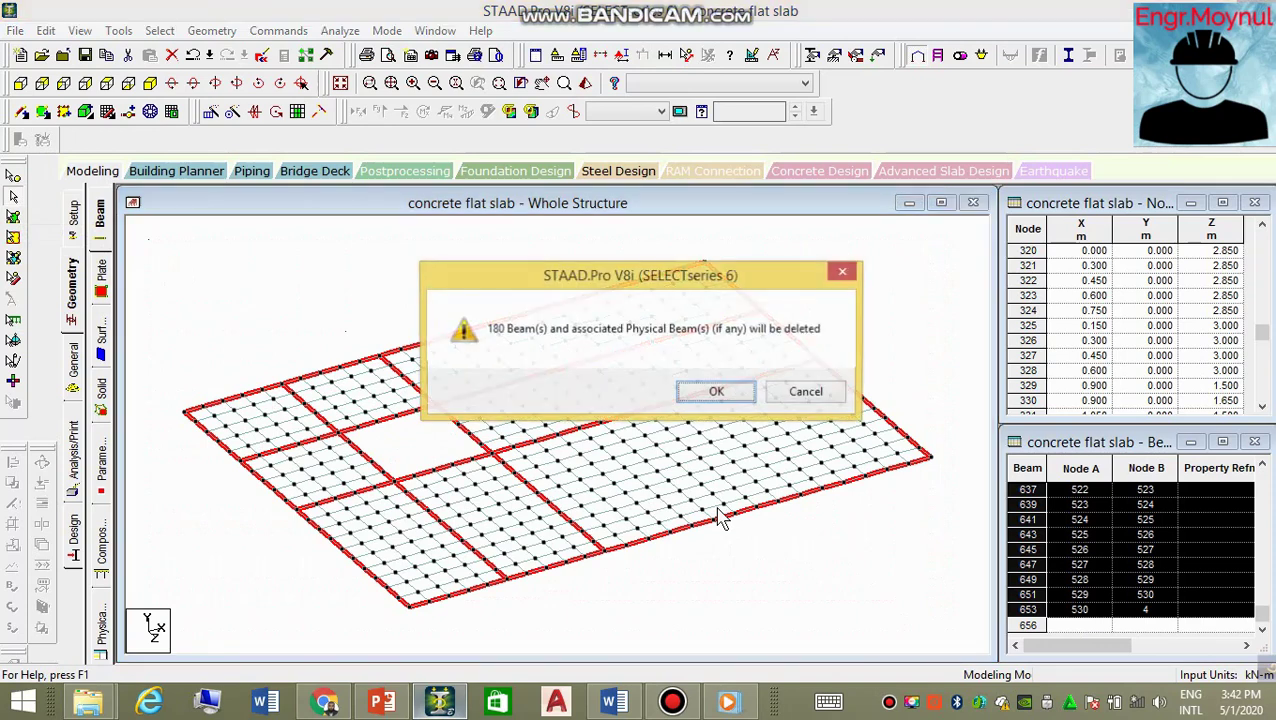
left_click(724, 394)
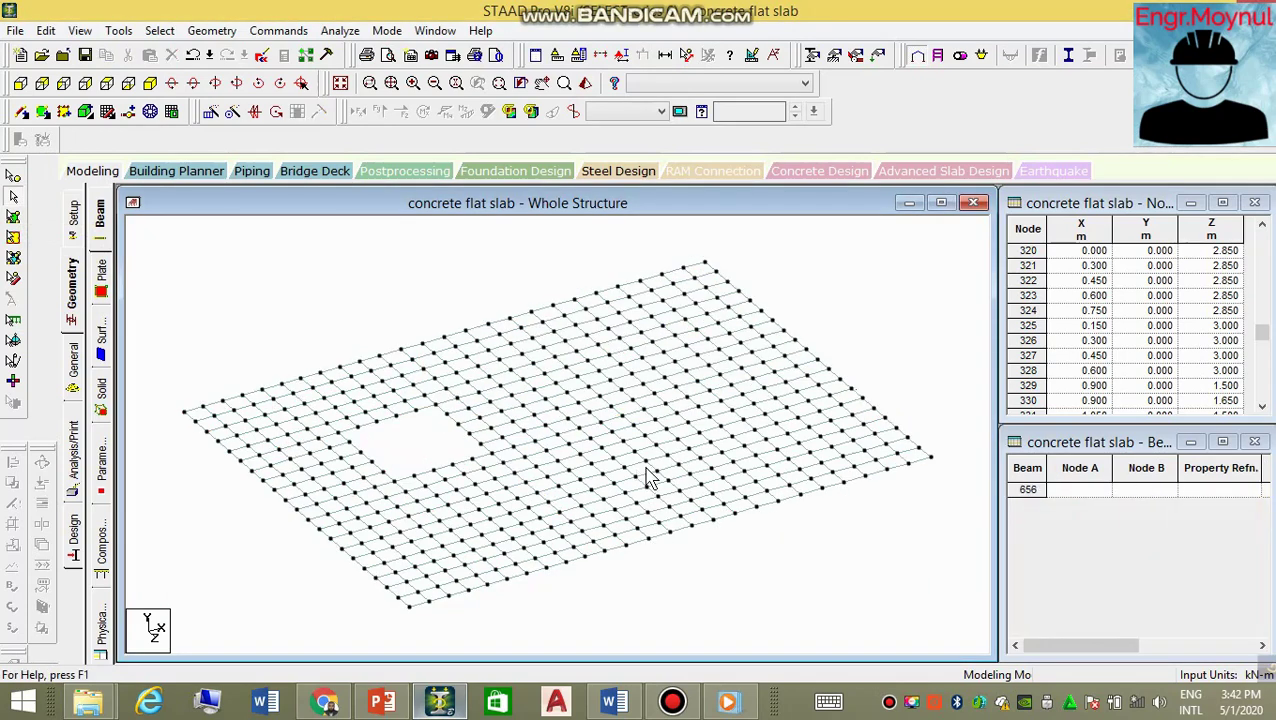
Select all slab plates and define a CONCRETE plate element thickness of 0.5 m at all four nodes.
left_click(13, 237)
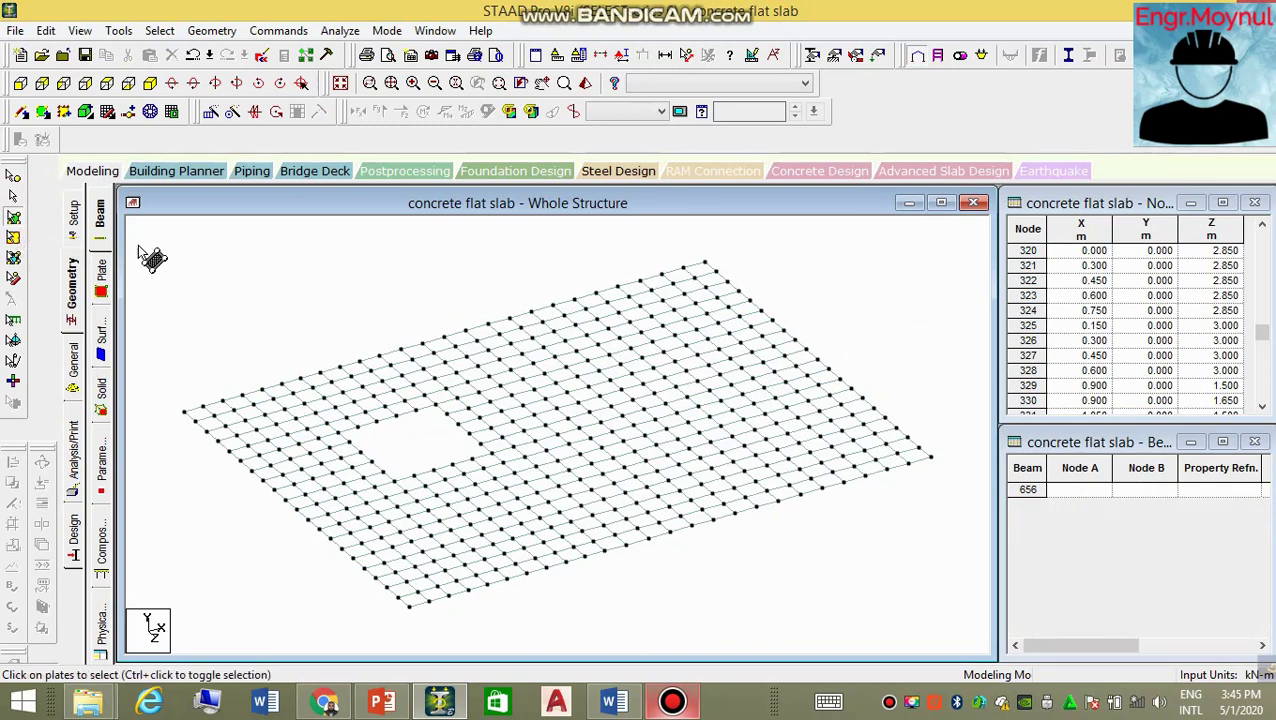
left_click_drag(143, 233, 970, 628)
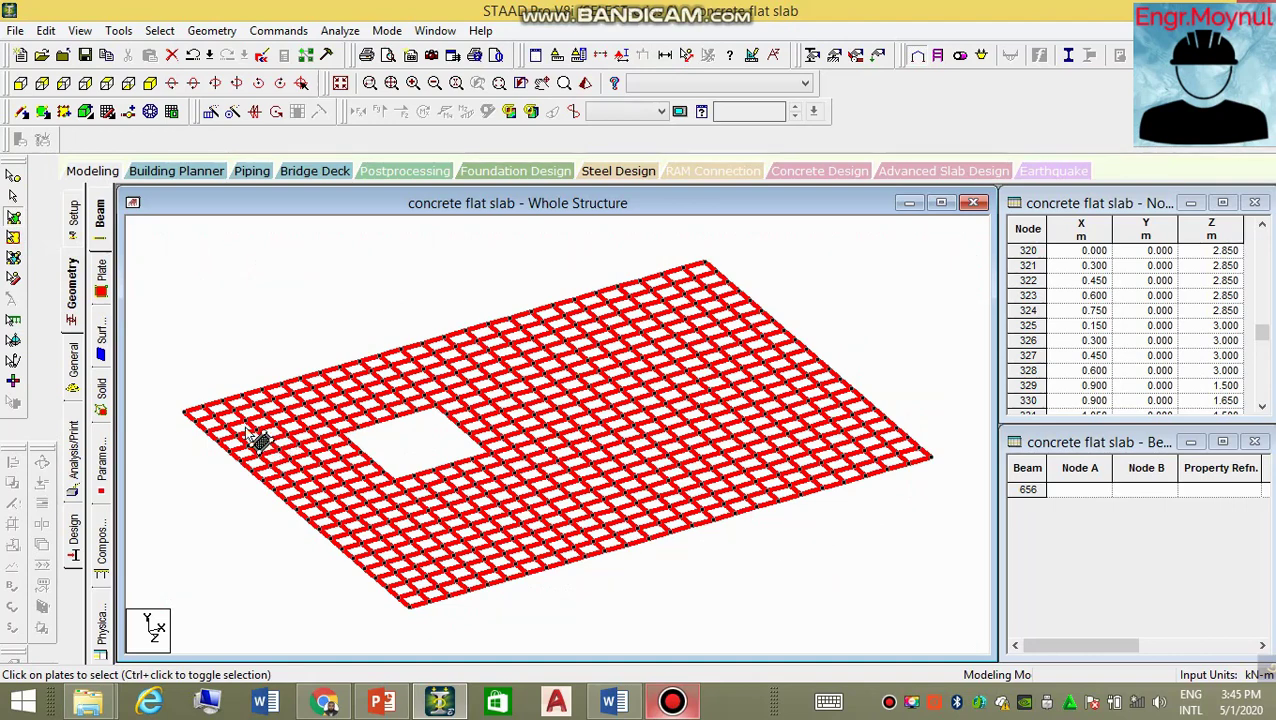
left_click(74, 365)
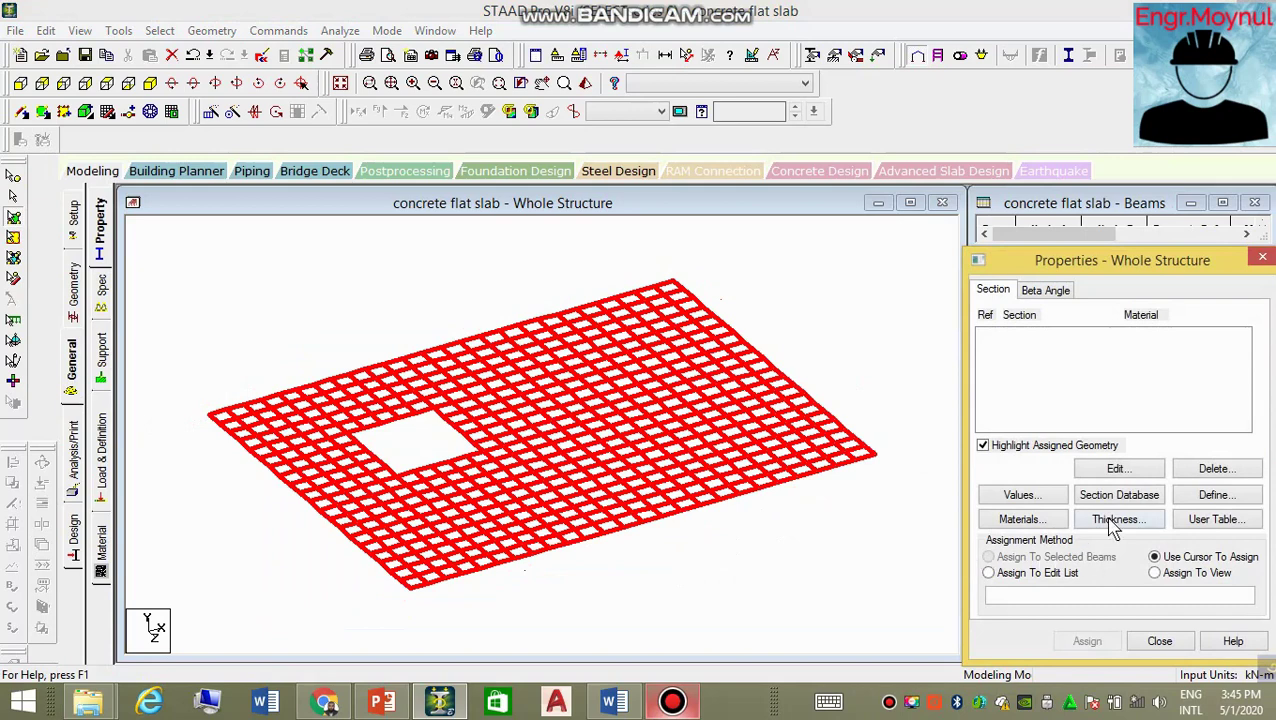
left_click(1117, 522)
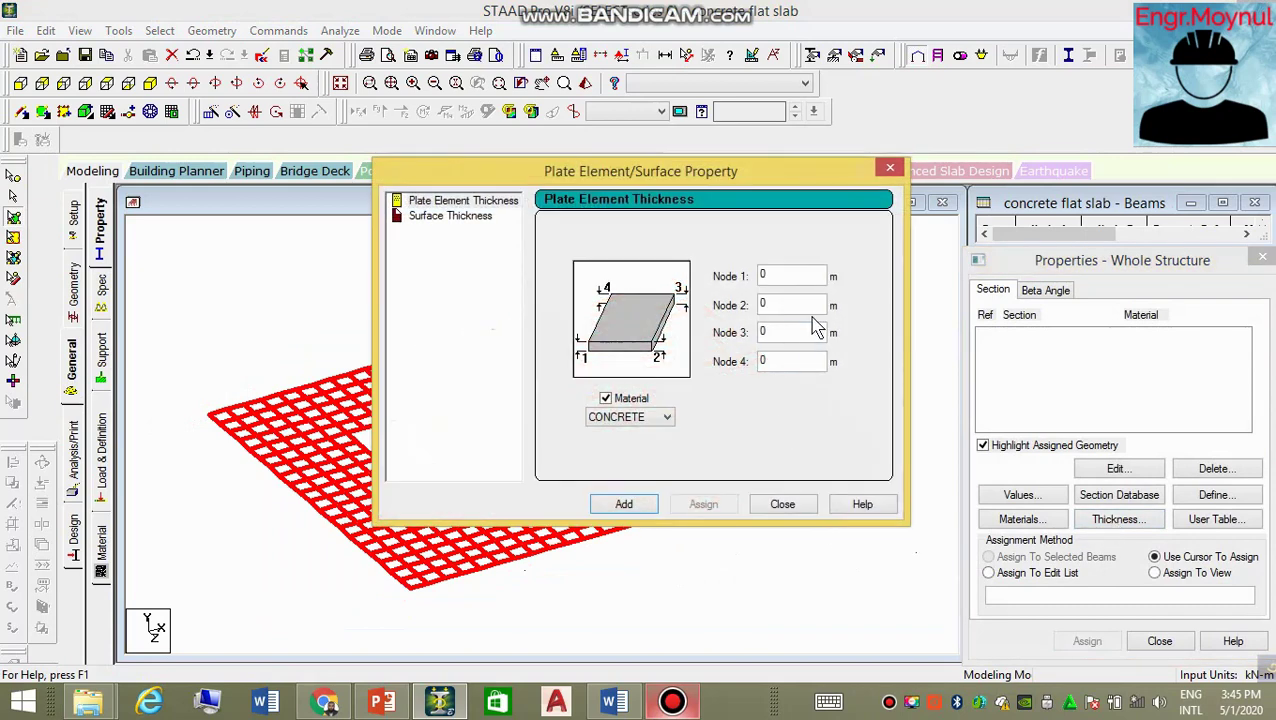
left_click(613, 701)
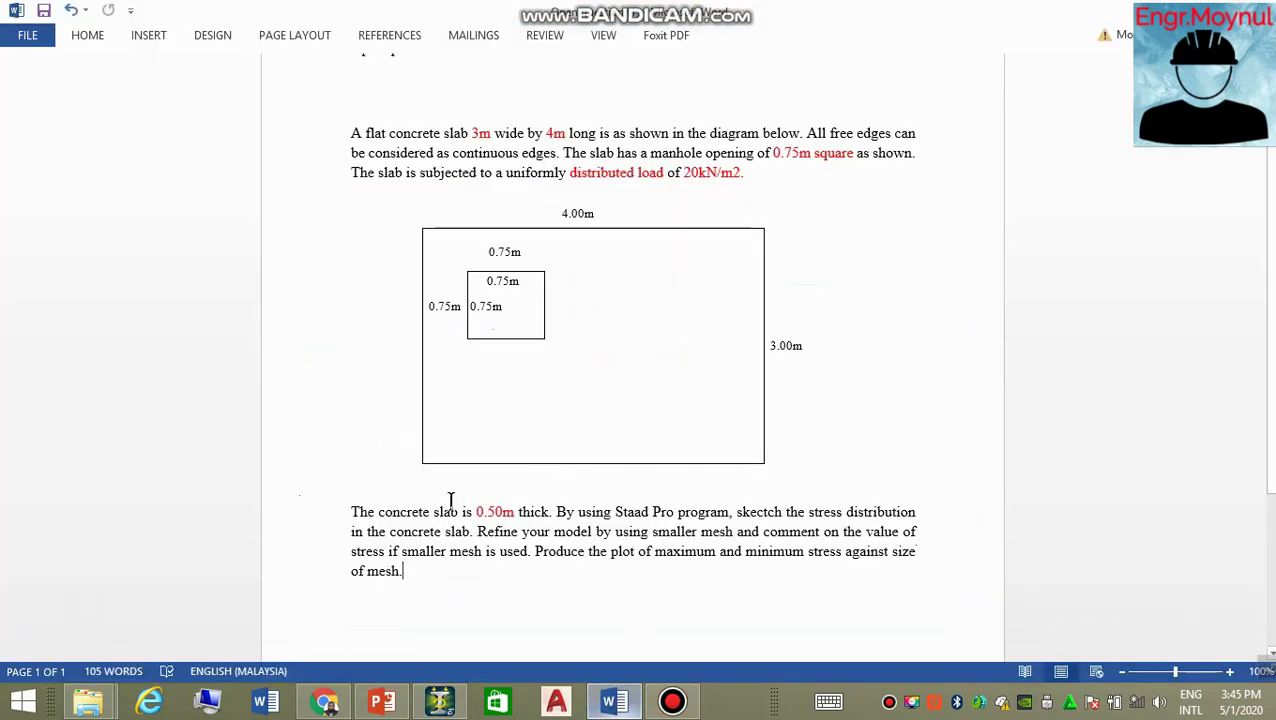
left_click(613, 701)
left_click(771, 276)
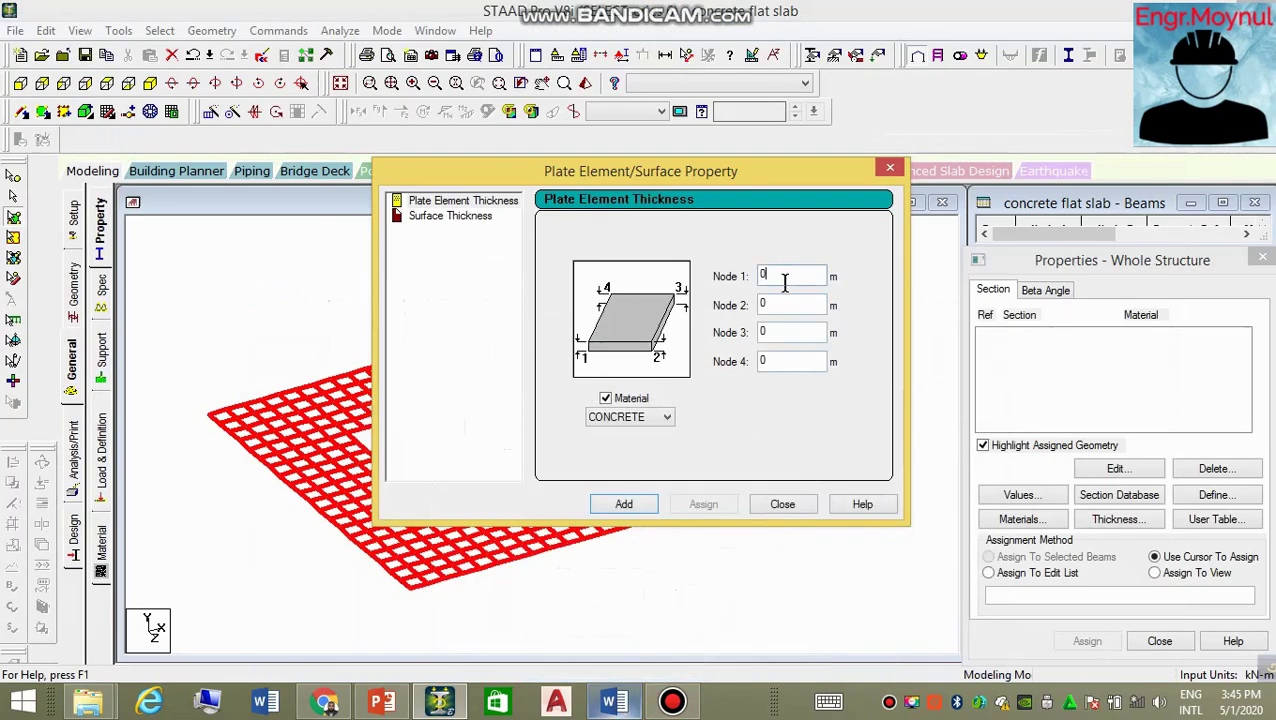
type(".5")
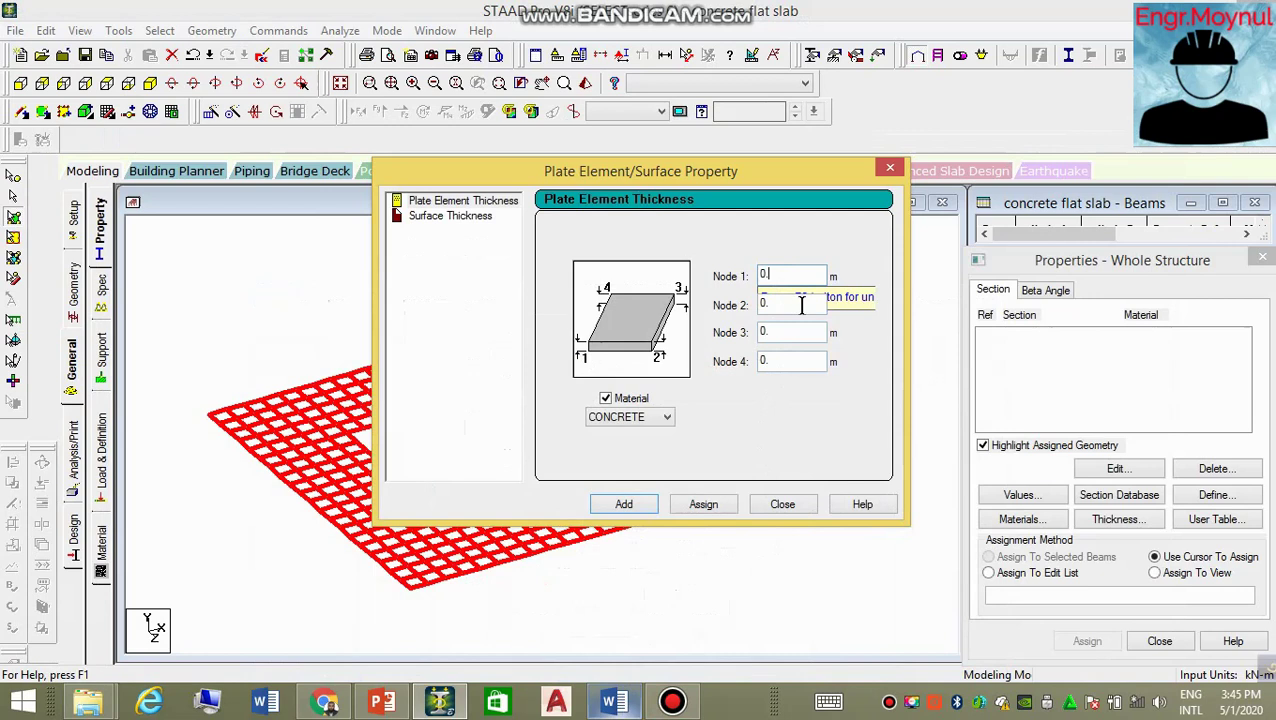
left_click(625, 506)
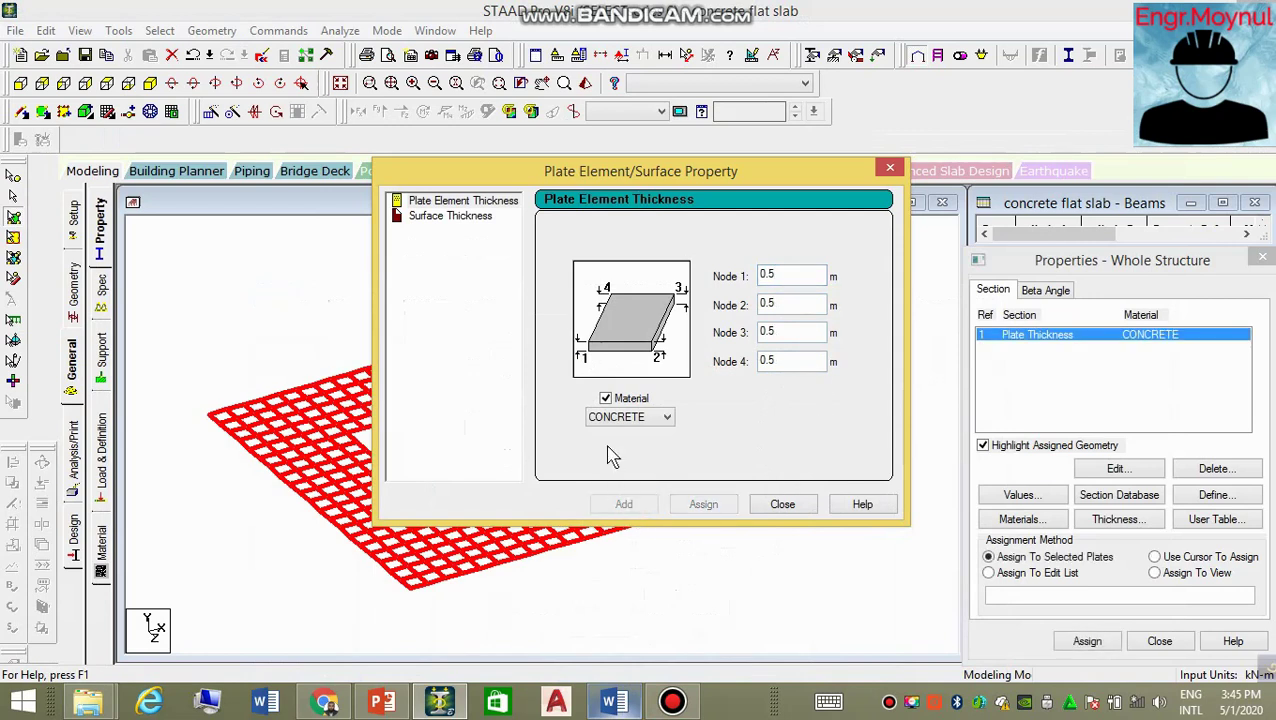
left_click(790, 506)
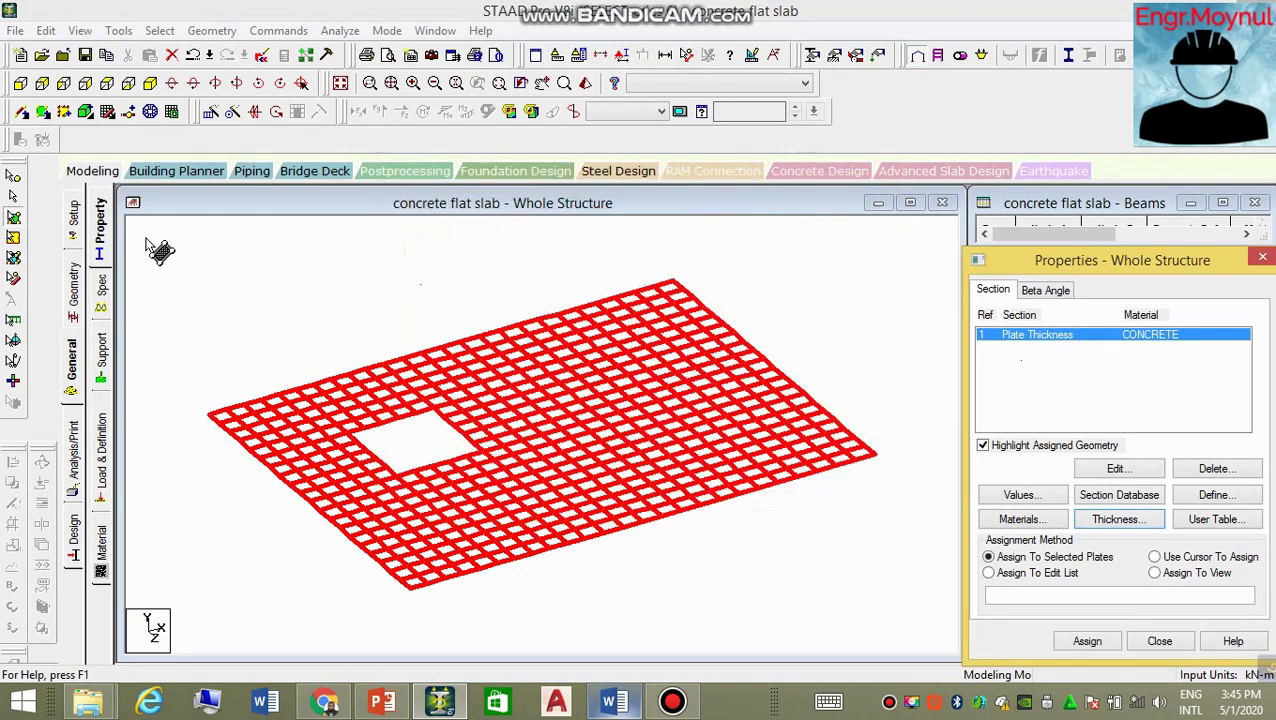
Assign the concrete plate thickness to every plate of the slab using the selected-plates method.
left_click_drag(146, 240, 906, 618)
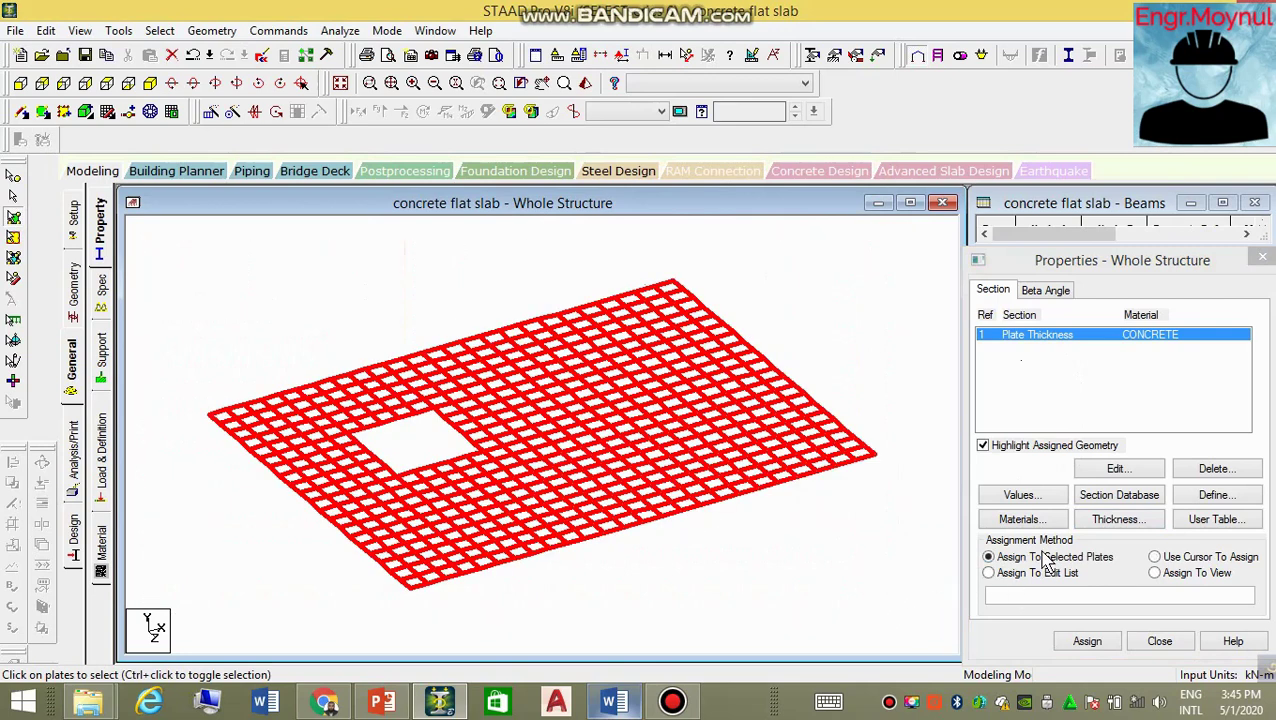
left_click(1086, 640)
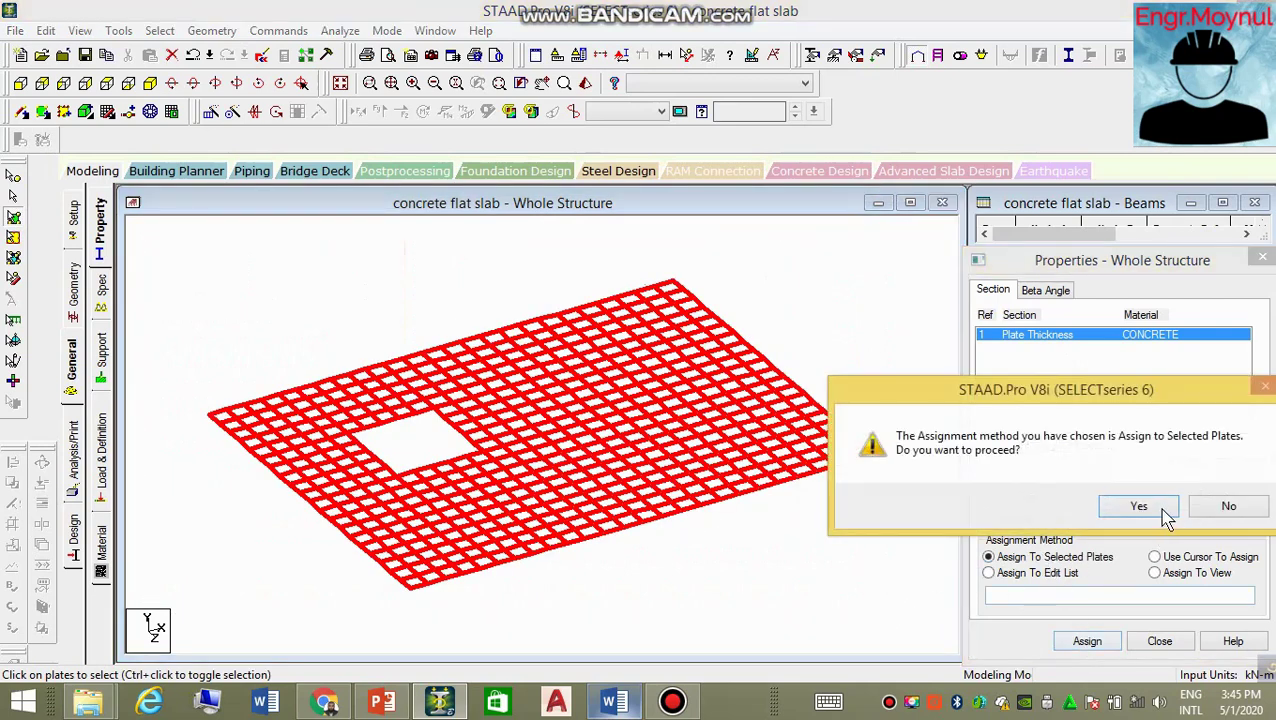
left_click(1134, 425)
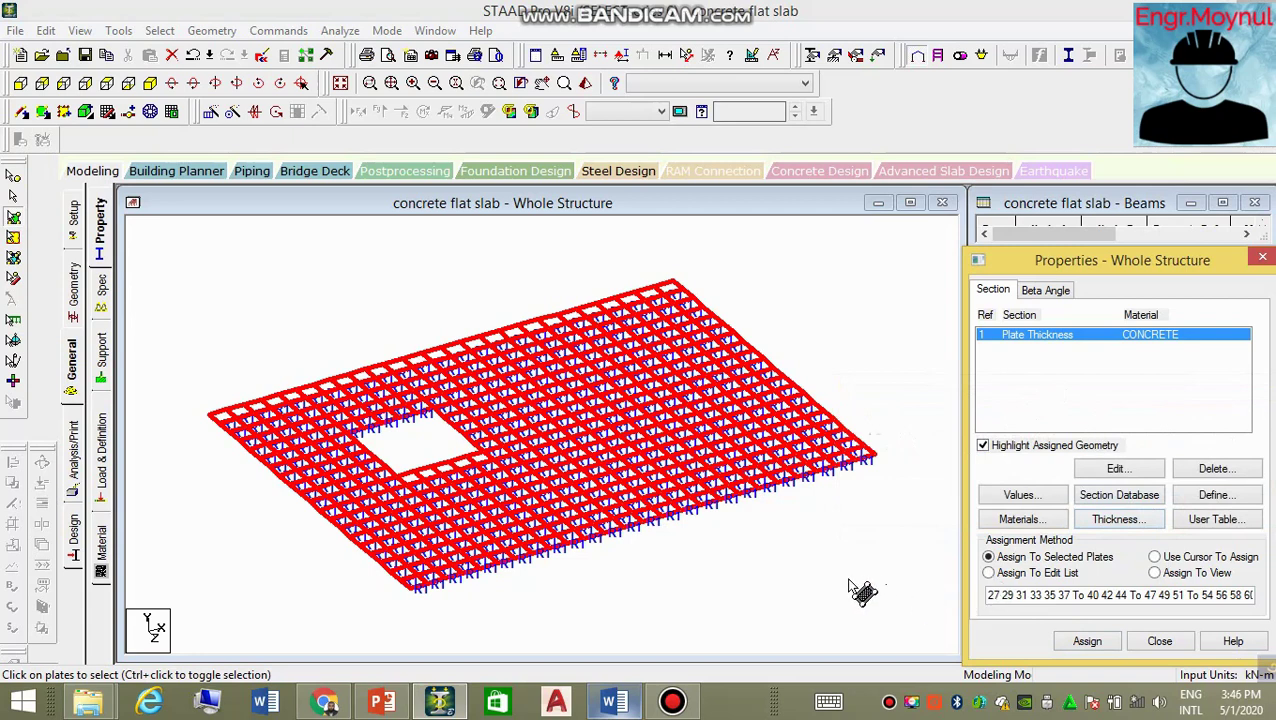
left_click(1160, 641)
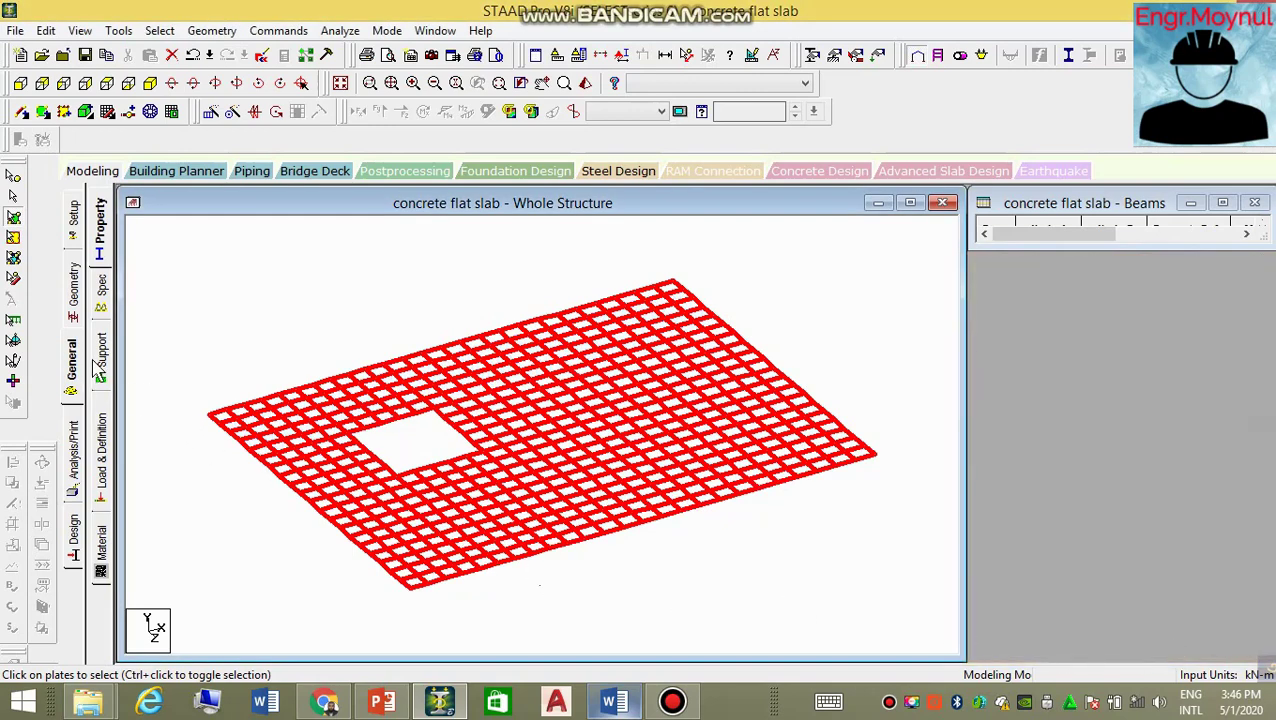
Open the support settings, view the slab in plan, and show node points with support and dimension labels turned off.
left_click(102, 358)
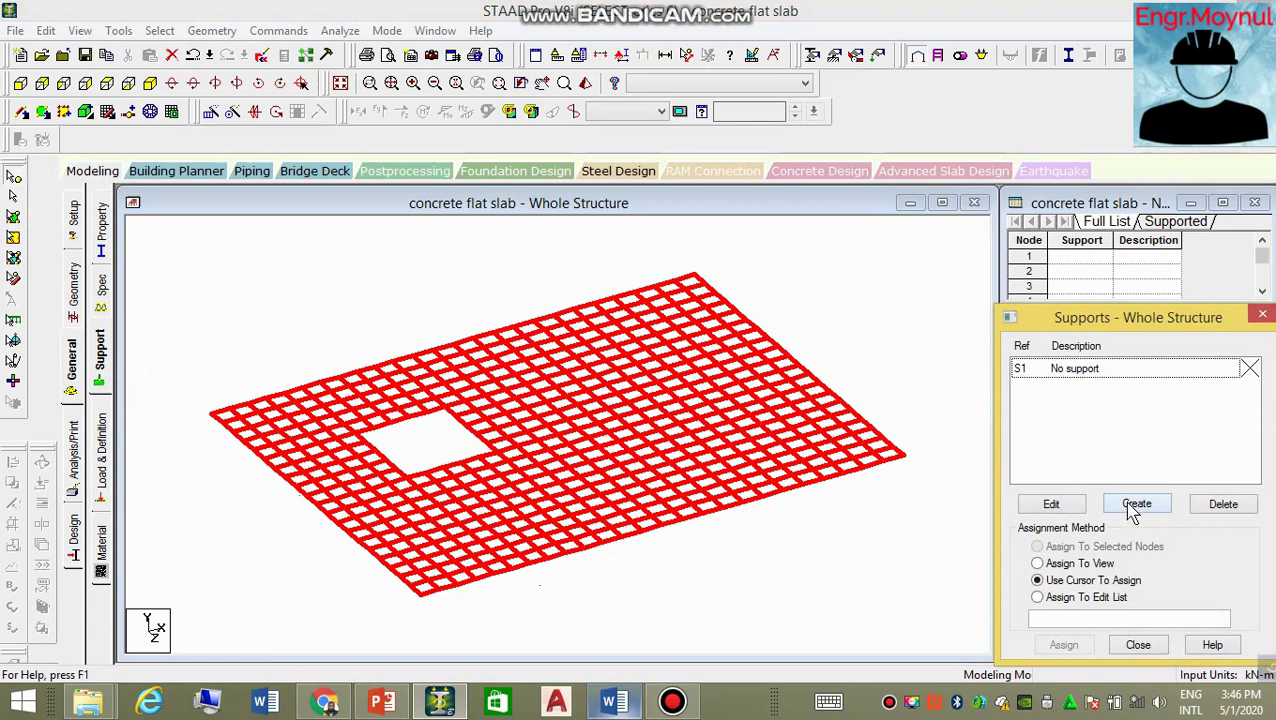
left_click(125, 88)
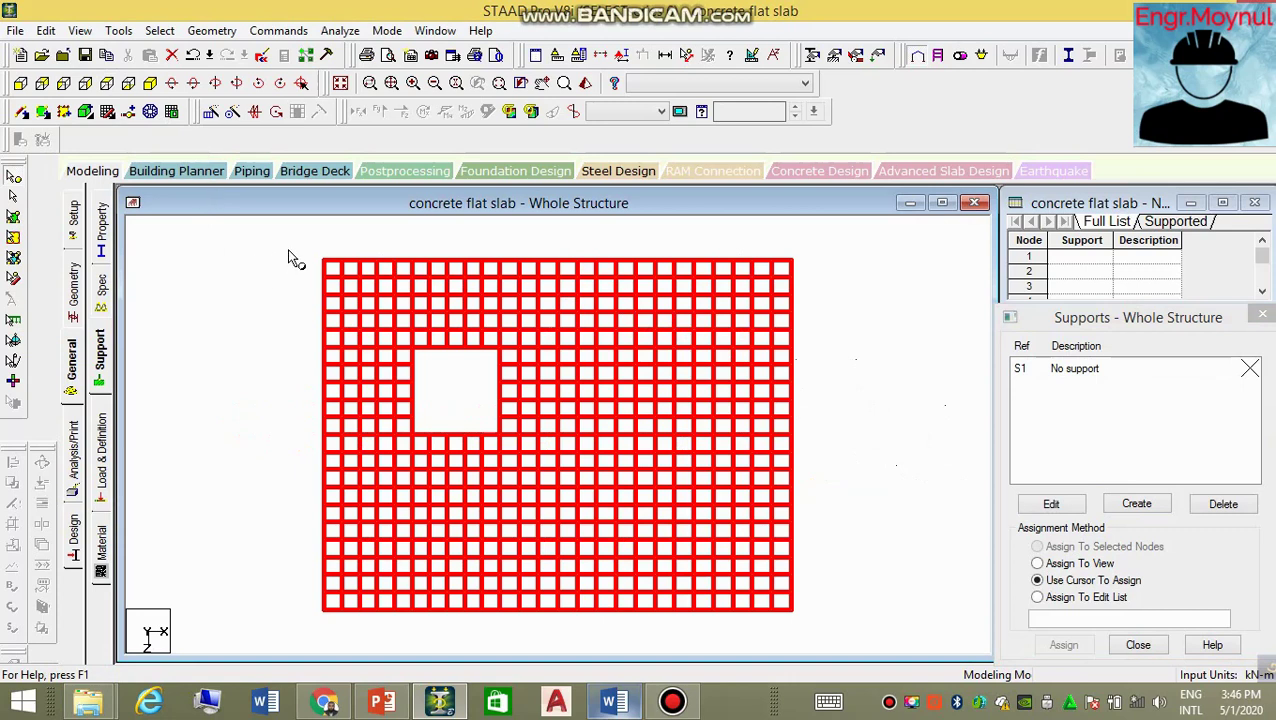
left_click(621, 57)
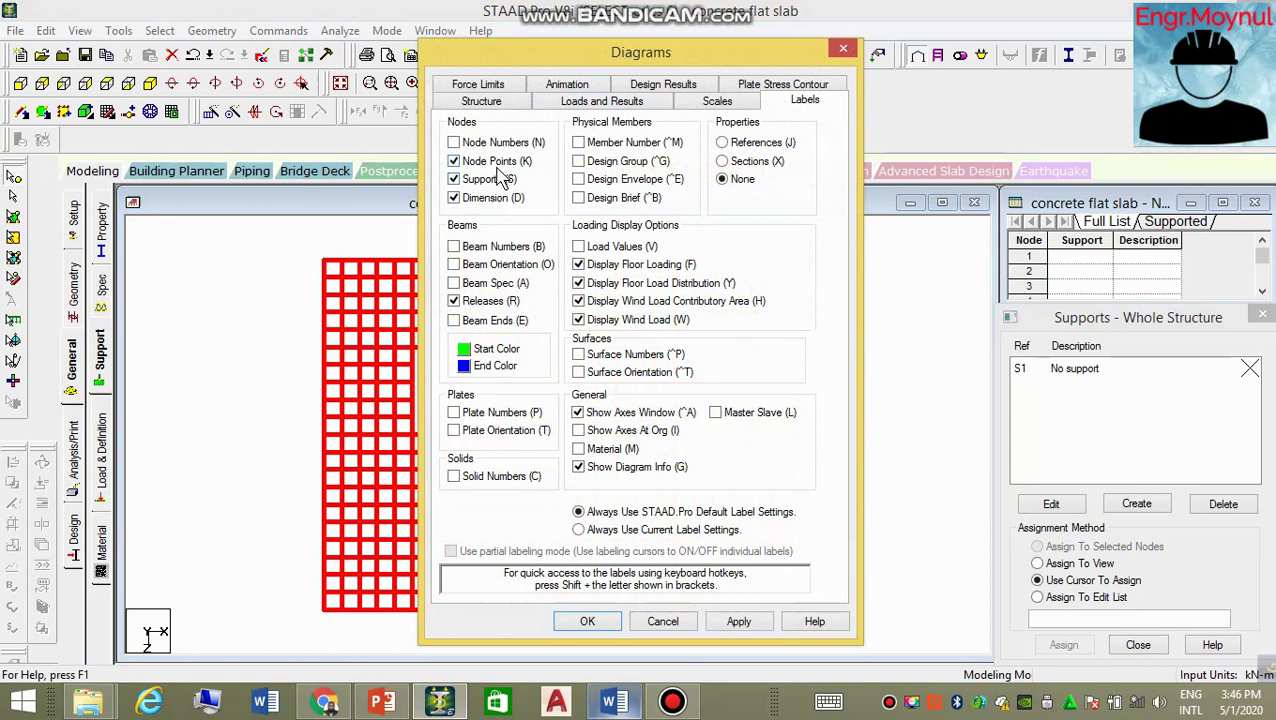
left_click(491, 182)
left_click(492, 200)
left_click(739, 622)
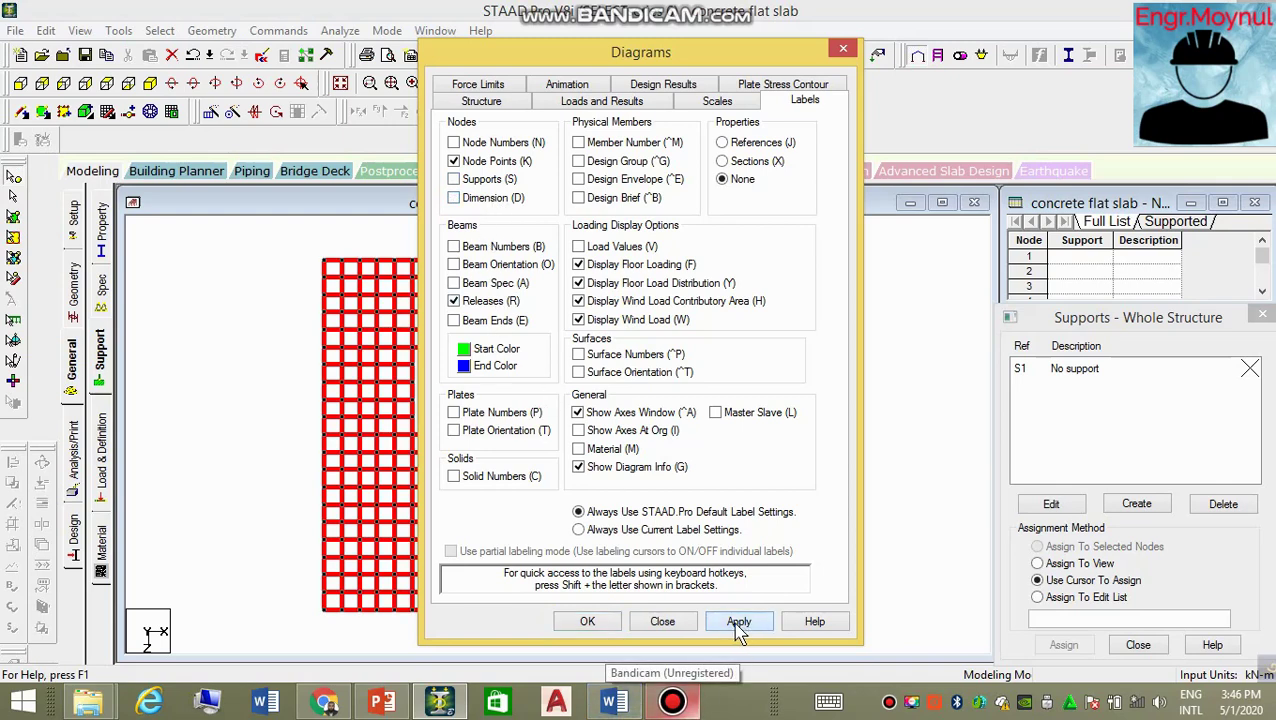
left_click(587, 623)
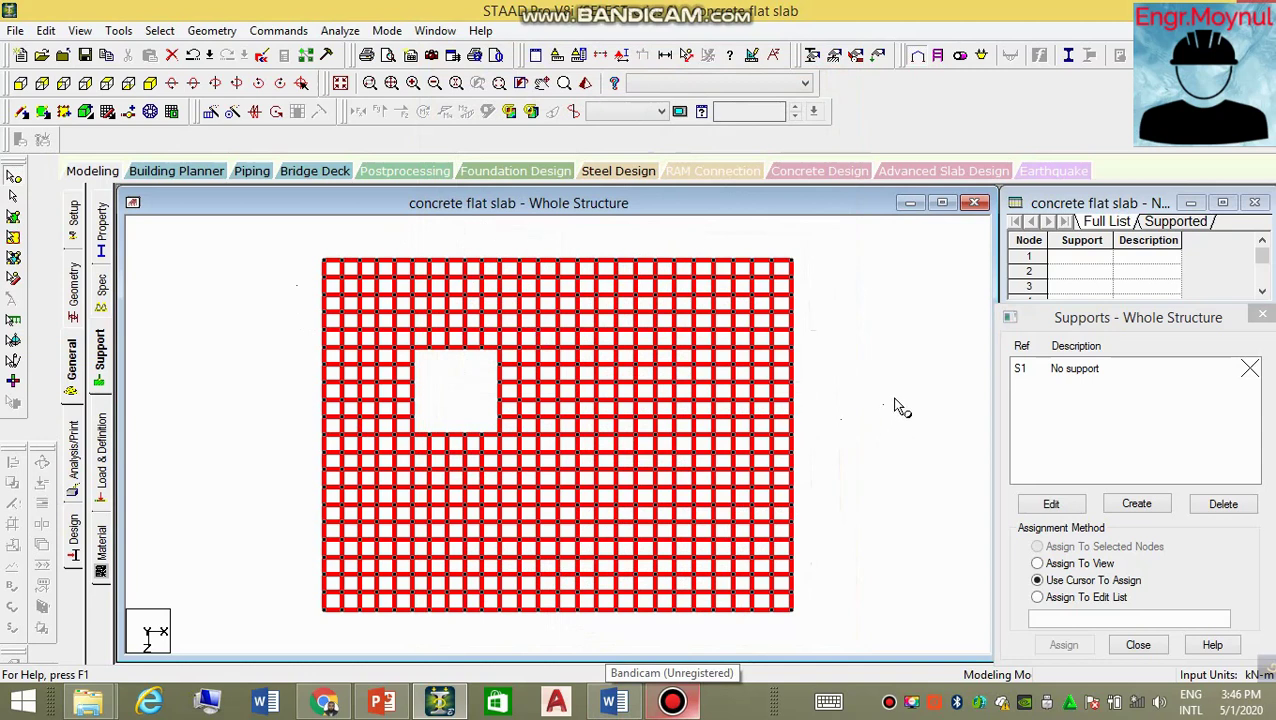
Create a Fixed But support with MX, MY and MZ released.
left_click(1146, 507)
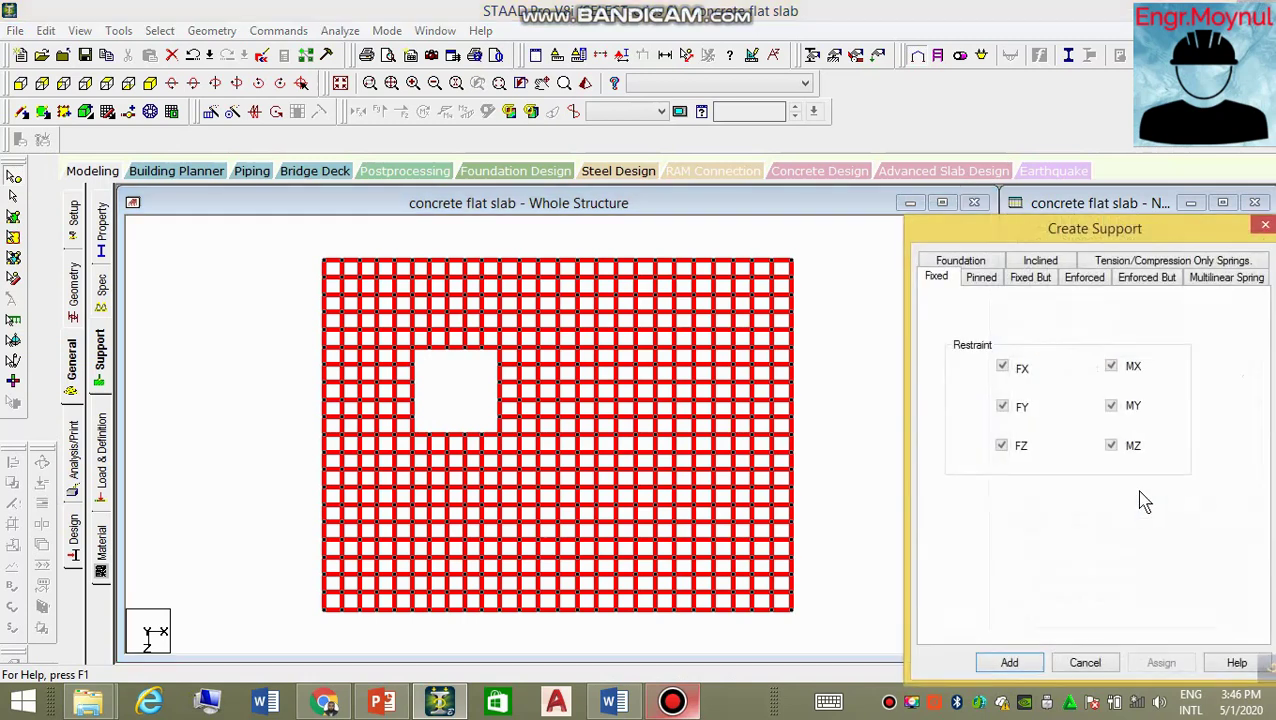
left_click(1030, 279)
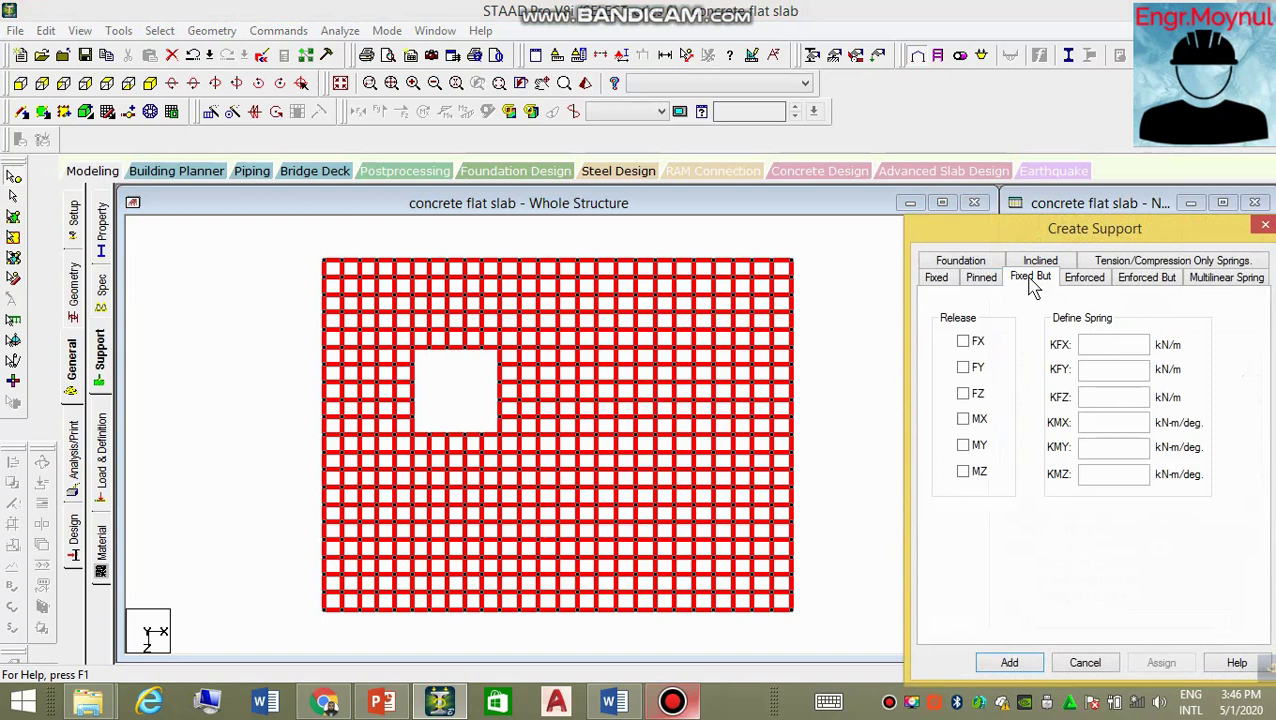
left_click(970, 421)
left_click(968, 447)
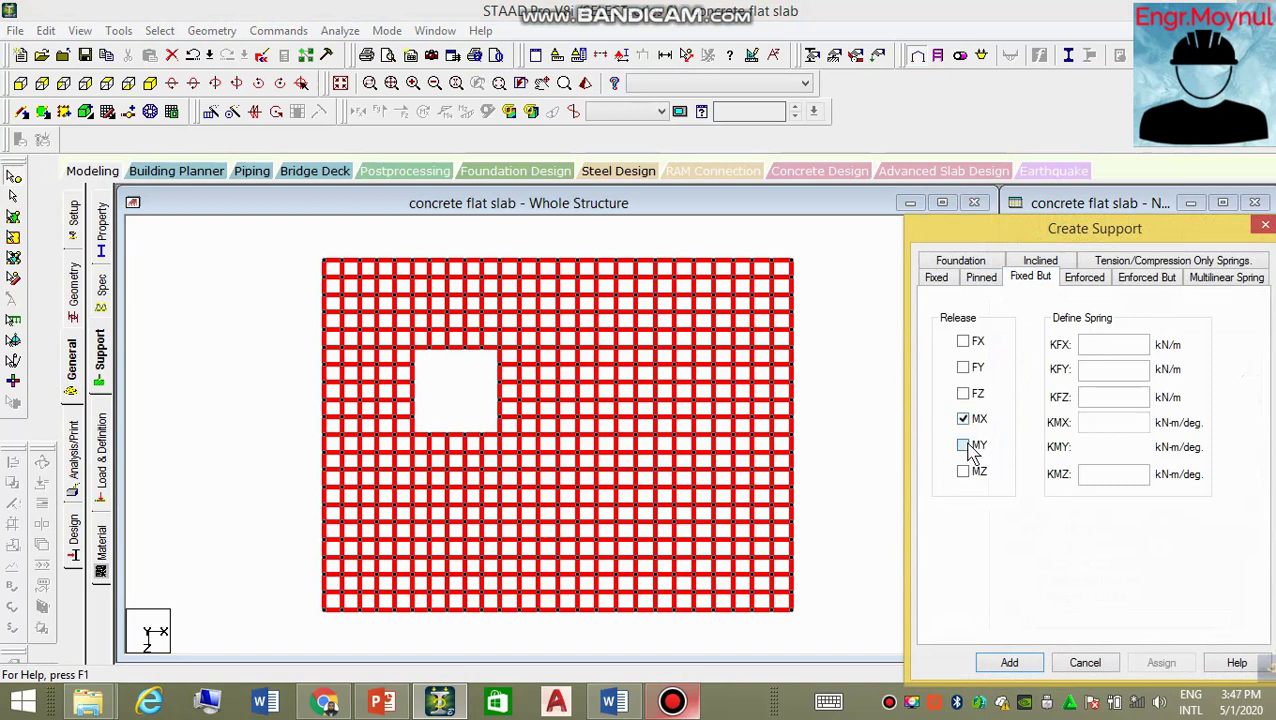
left_click(965, 473)
left_click(1018, 662)
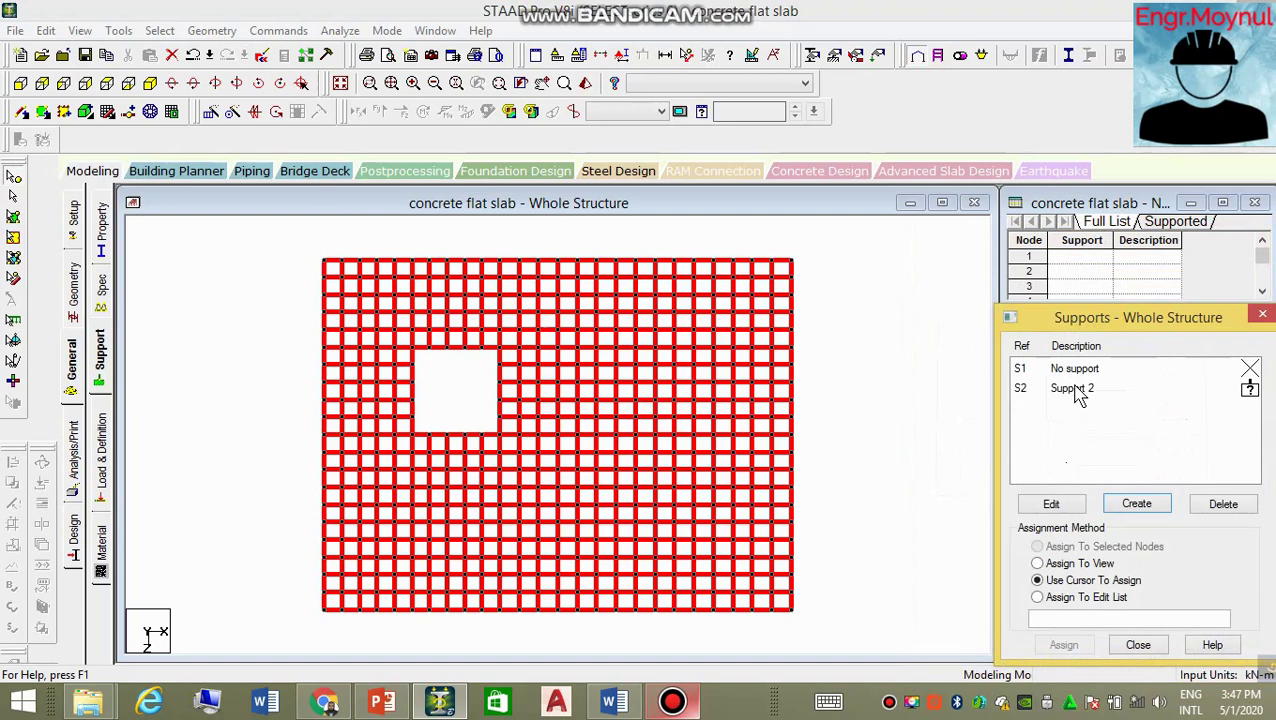
Assign Support 2 to all nodes along the four outer edges of the slab using the selected-nodes method.
left_click(1078, 390)
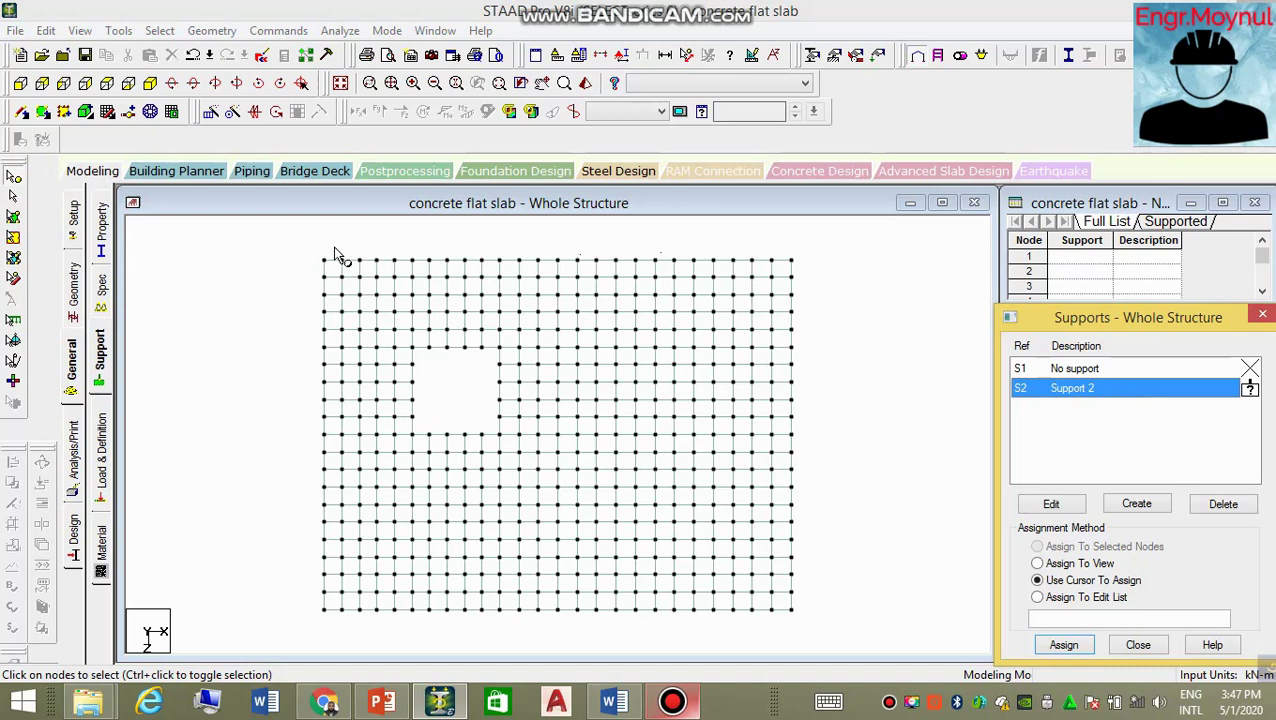
left_click_drag(334, 246, 783, 620)
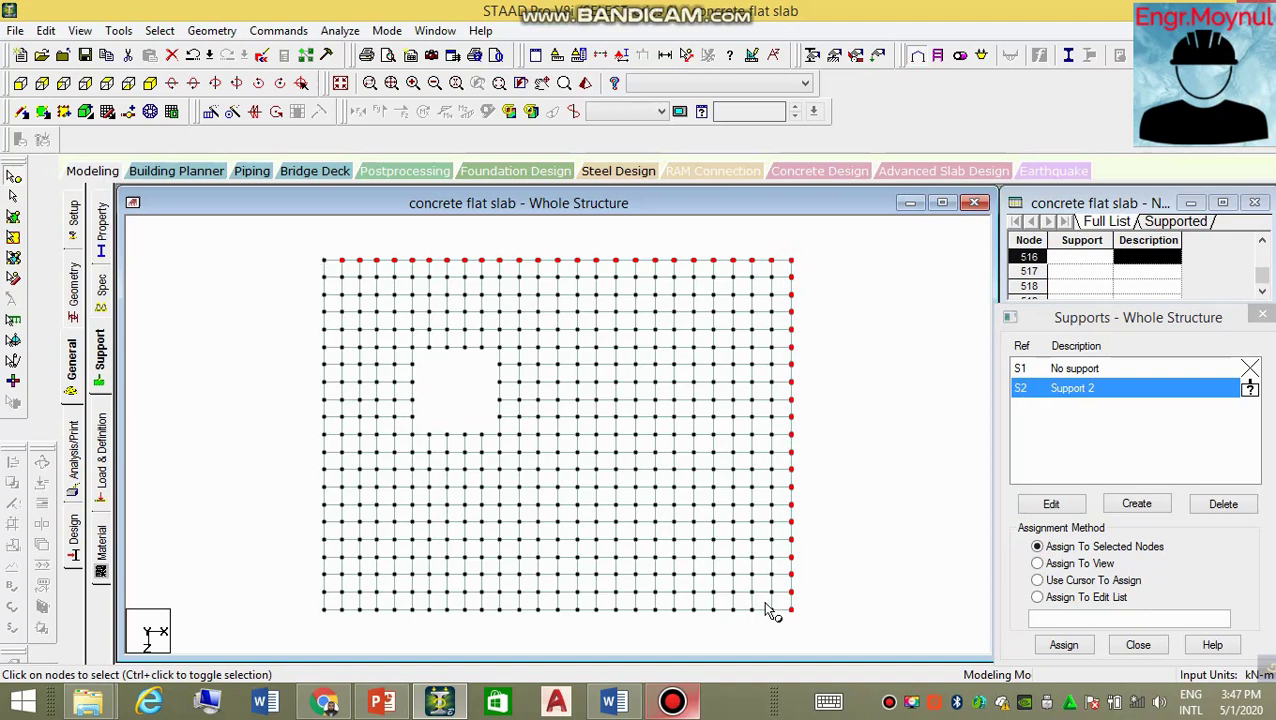
left_click_drag(779, 621, 309, 602)
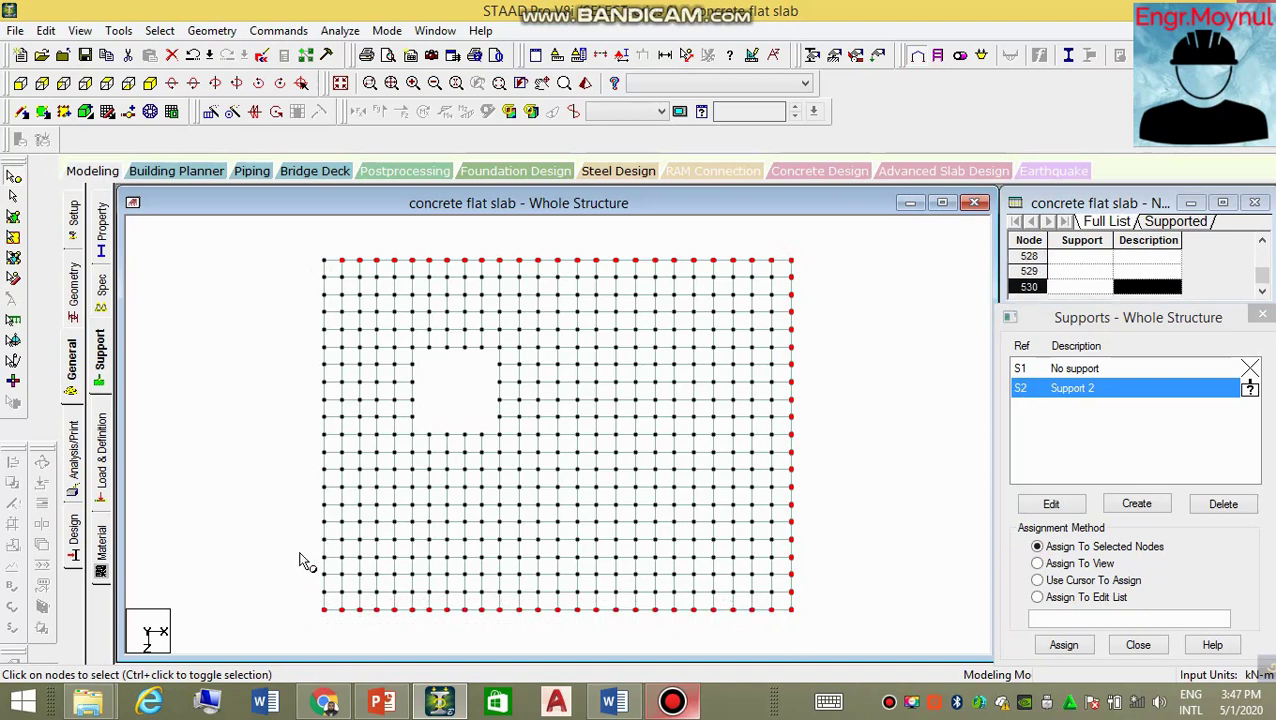
left_click_drag(313, 245, 333, 602)
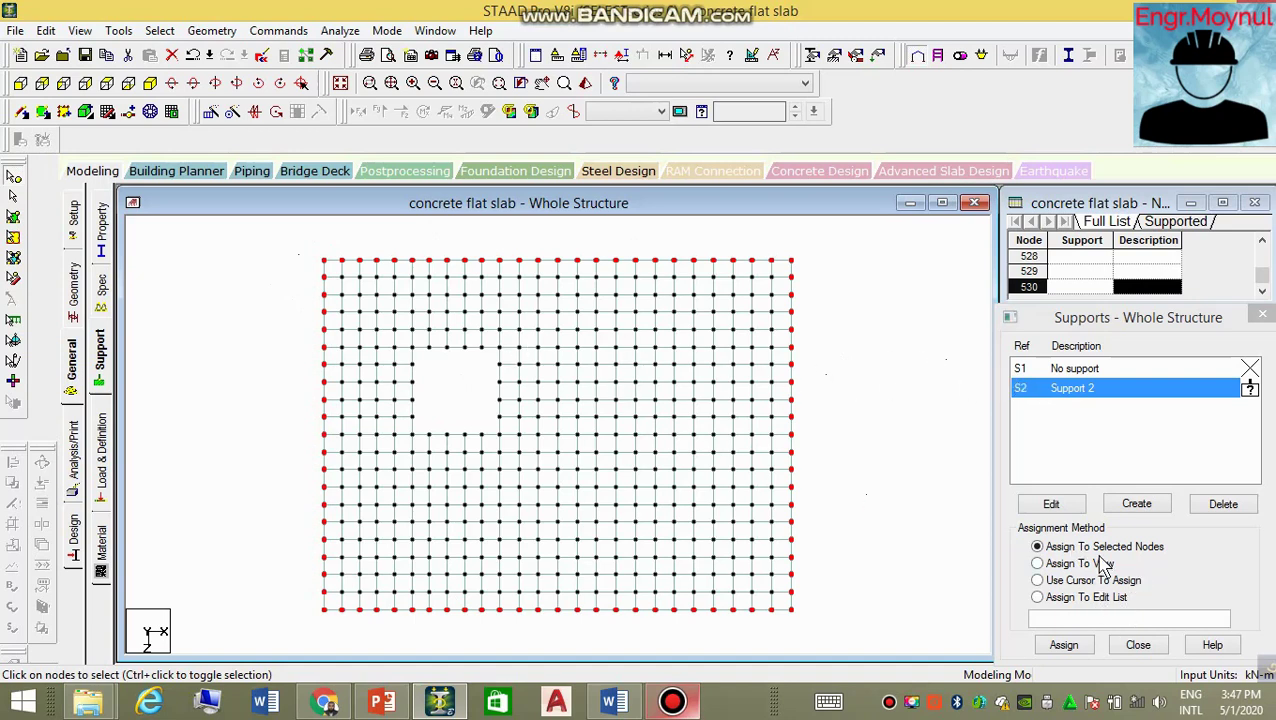
left_click(1065, 646)
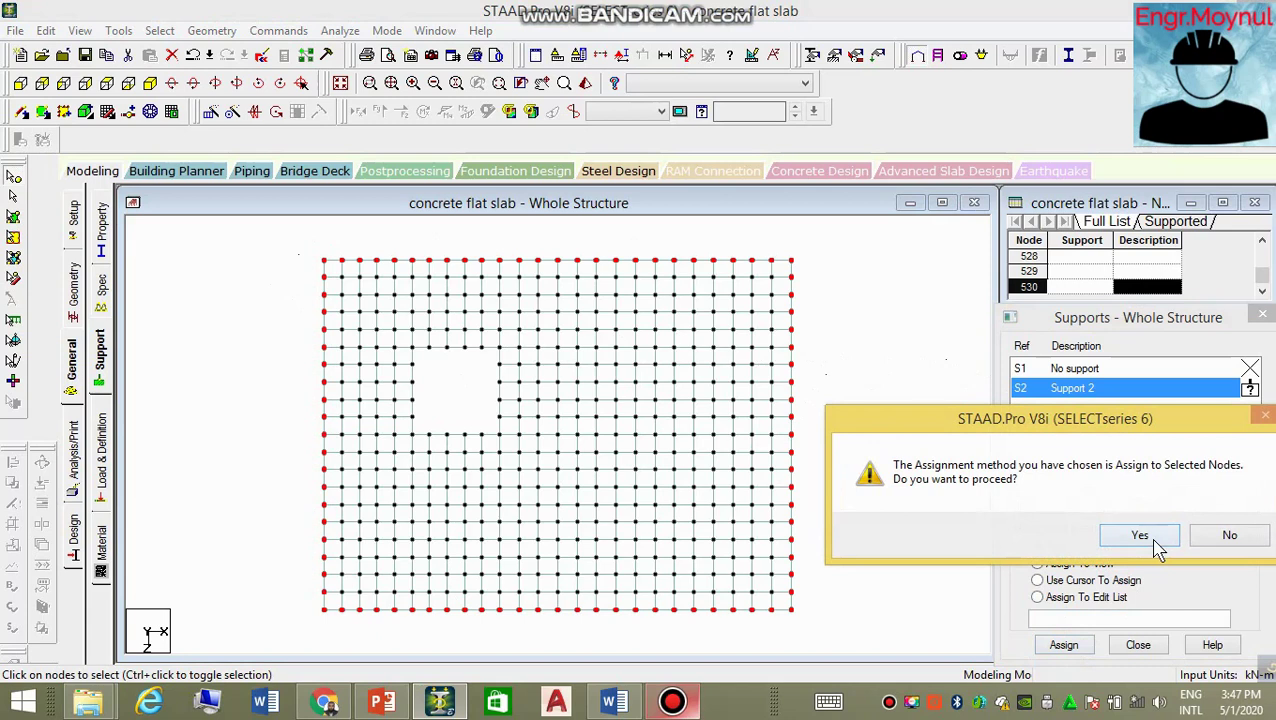
left_click(1148, 535)
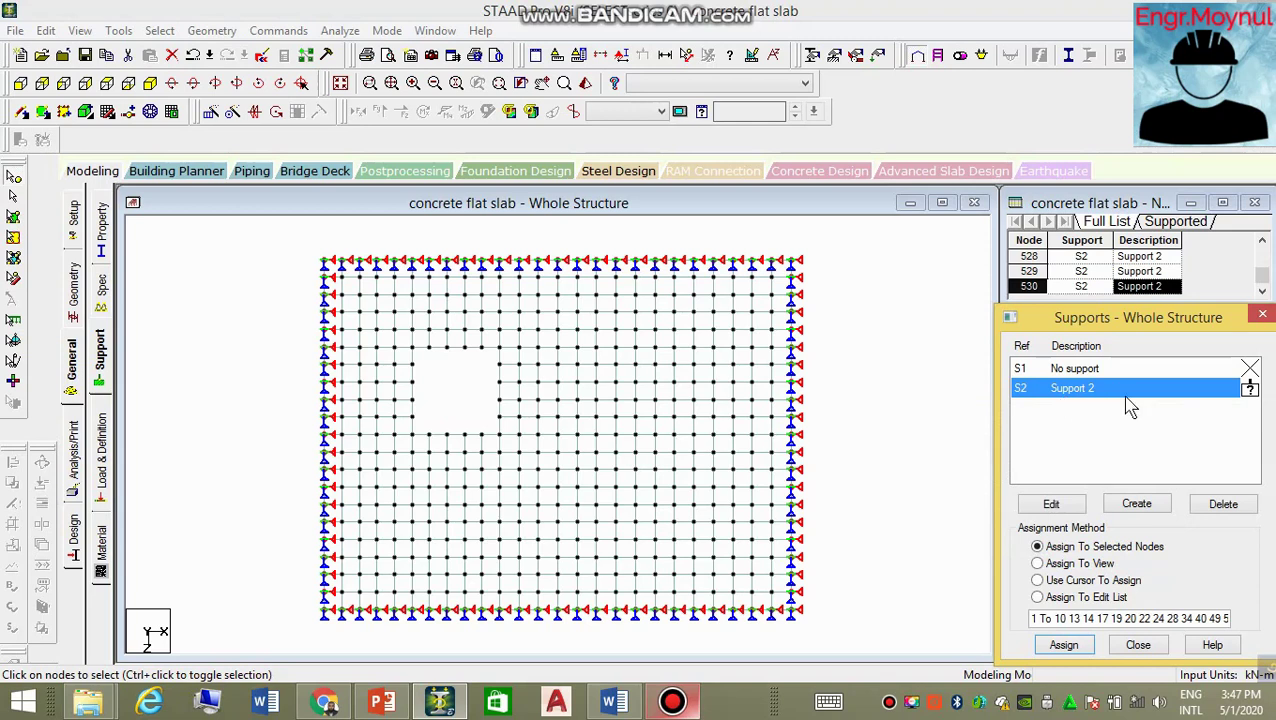
left_click(1138, 645)
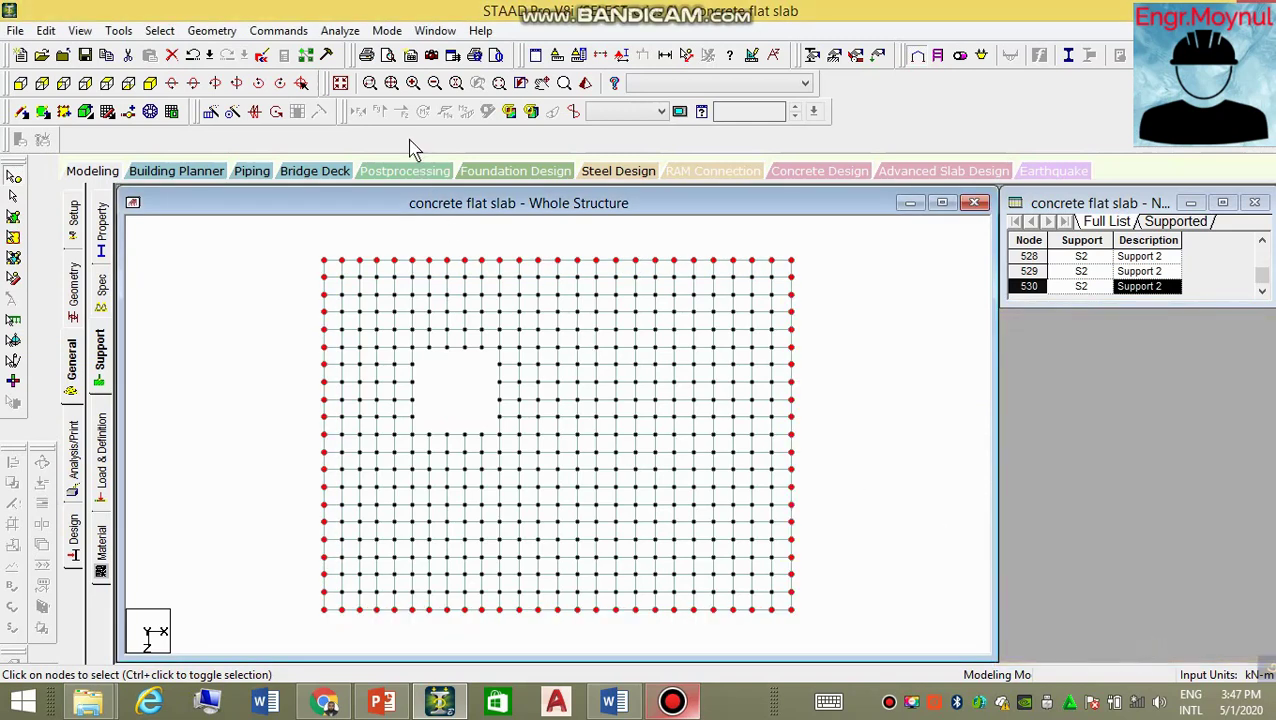
View the slab in isometric with nothing selected, enlarge the support table, and display the support symbols alongside the node points.
left_click(150, 84)
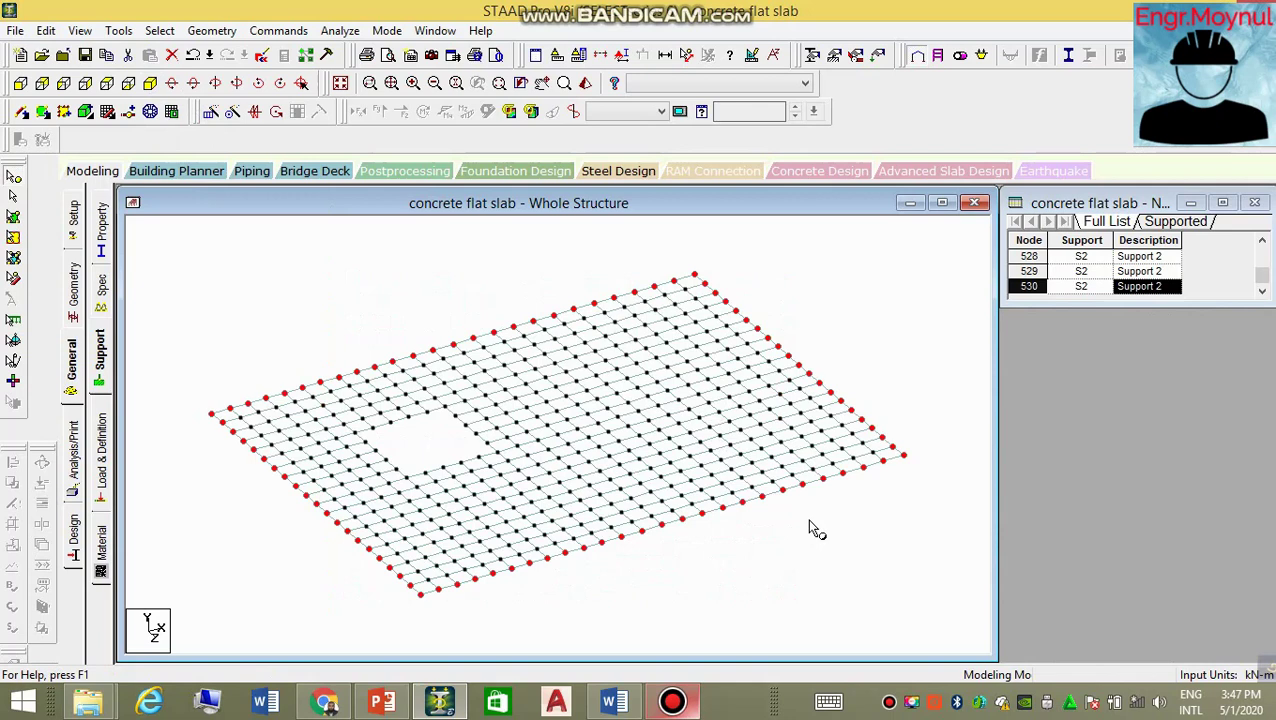
left_click_drag(1147, 310, 1148, 648)
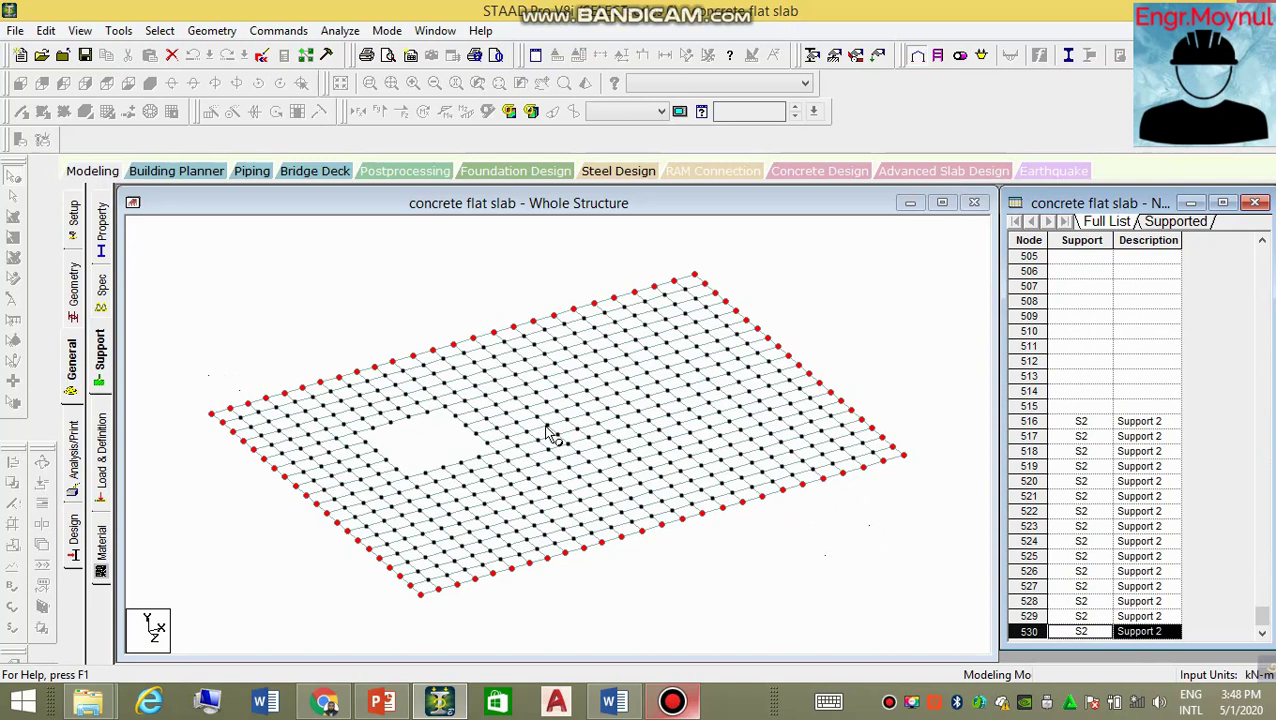
left_click(433, 258)
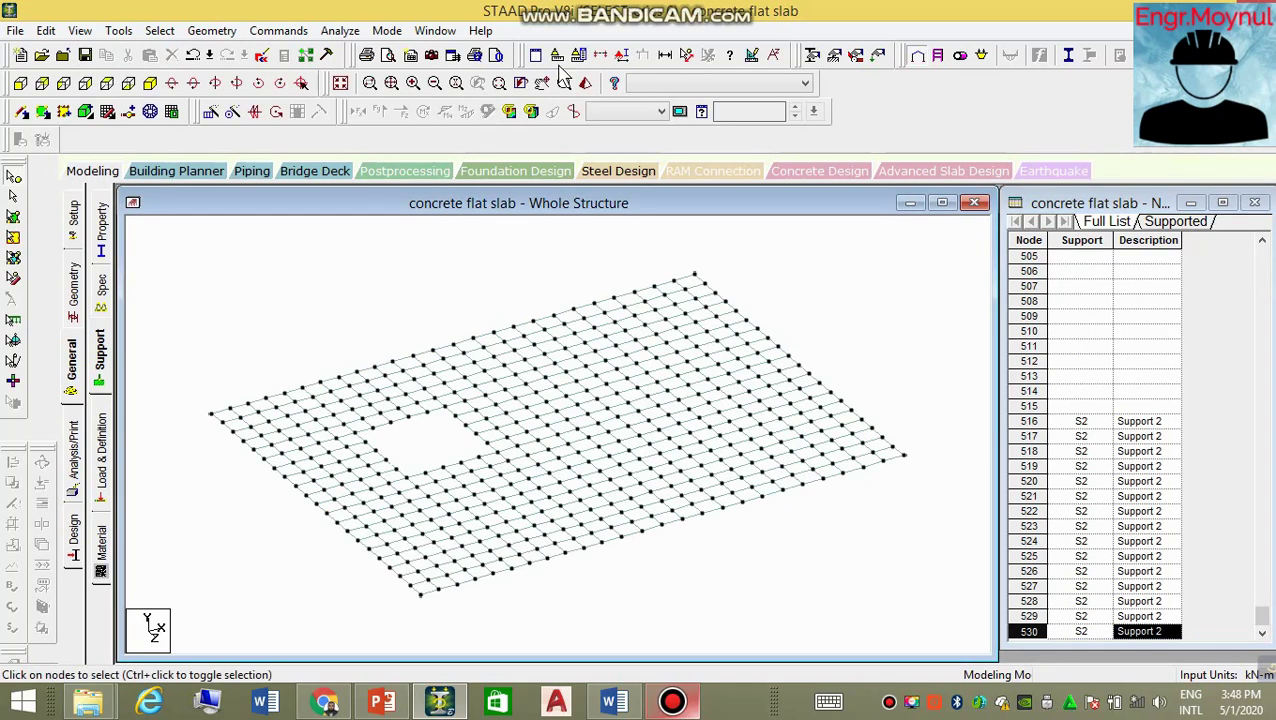
left_click(622, 58)
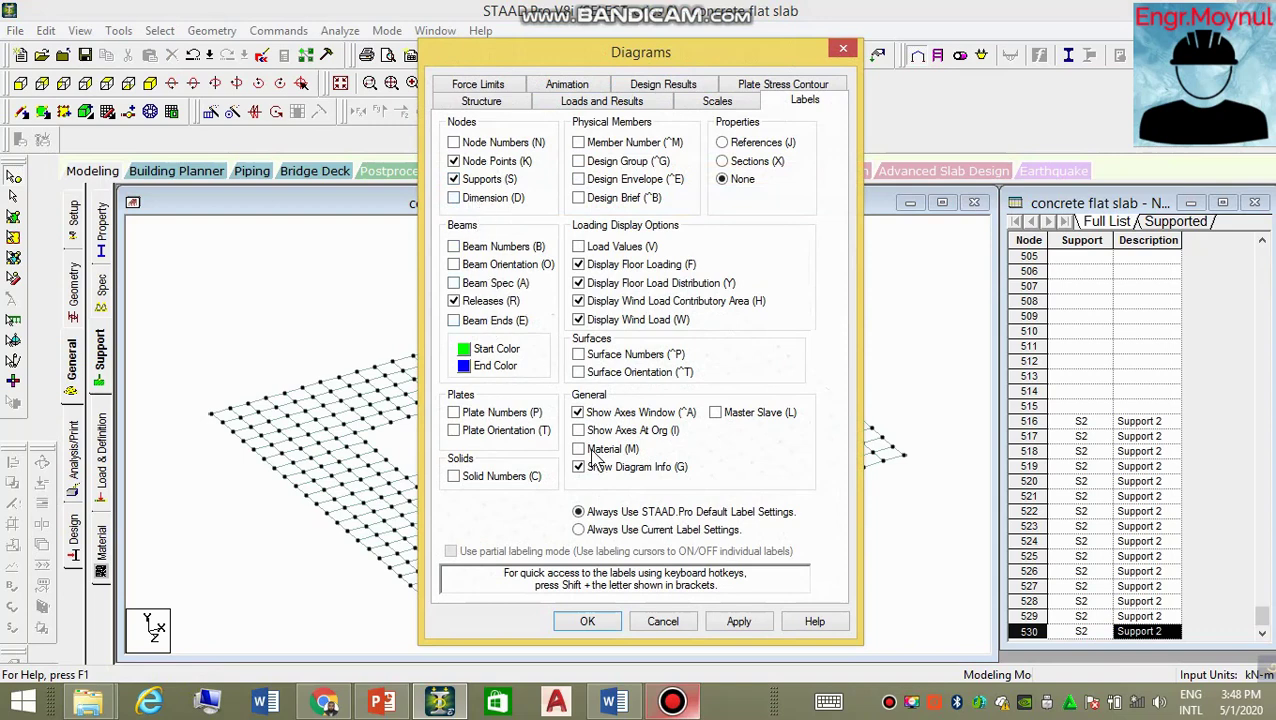
left_click(739, 622)
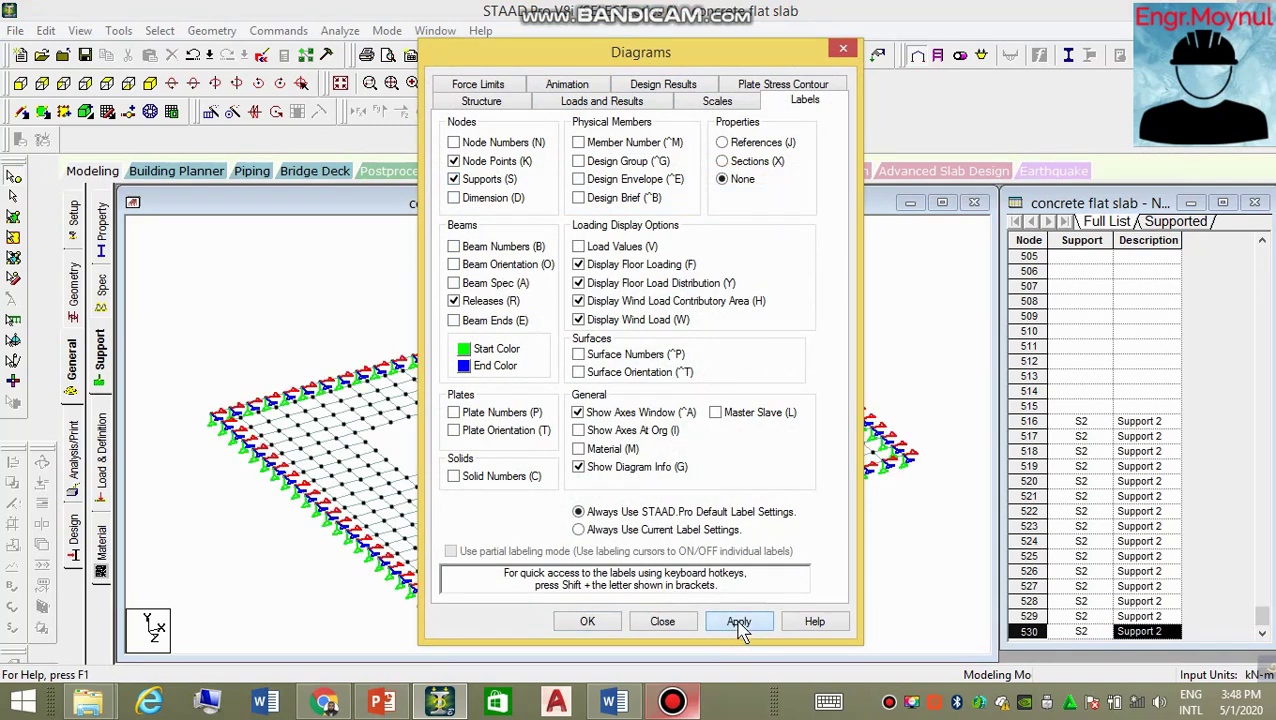
left_click(589, 620)
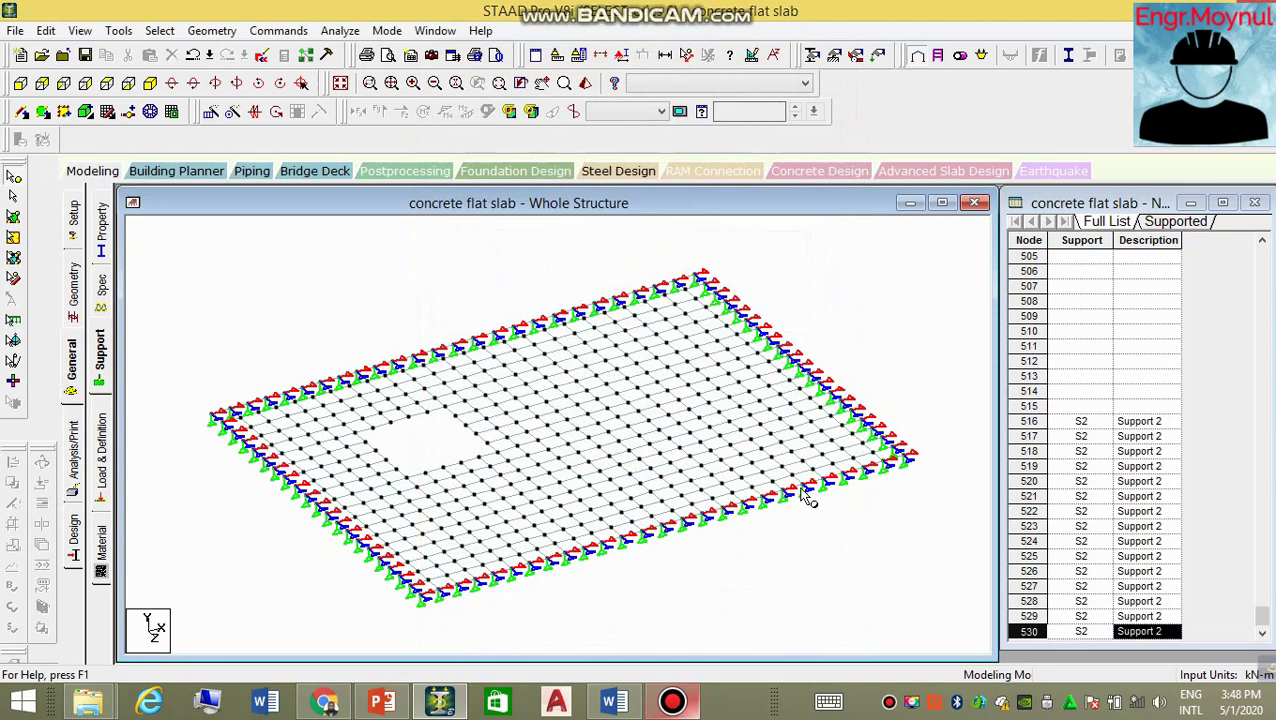
Add primary load case 1 titled SW with the Dead loading type.
left_click(102, 455)
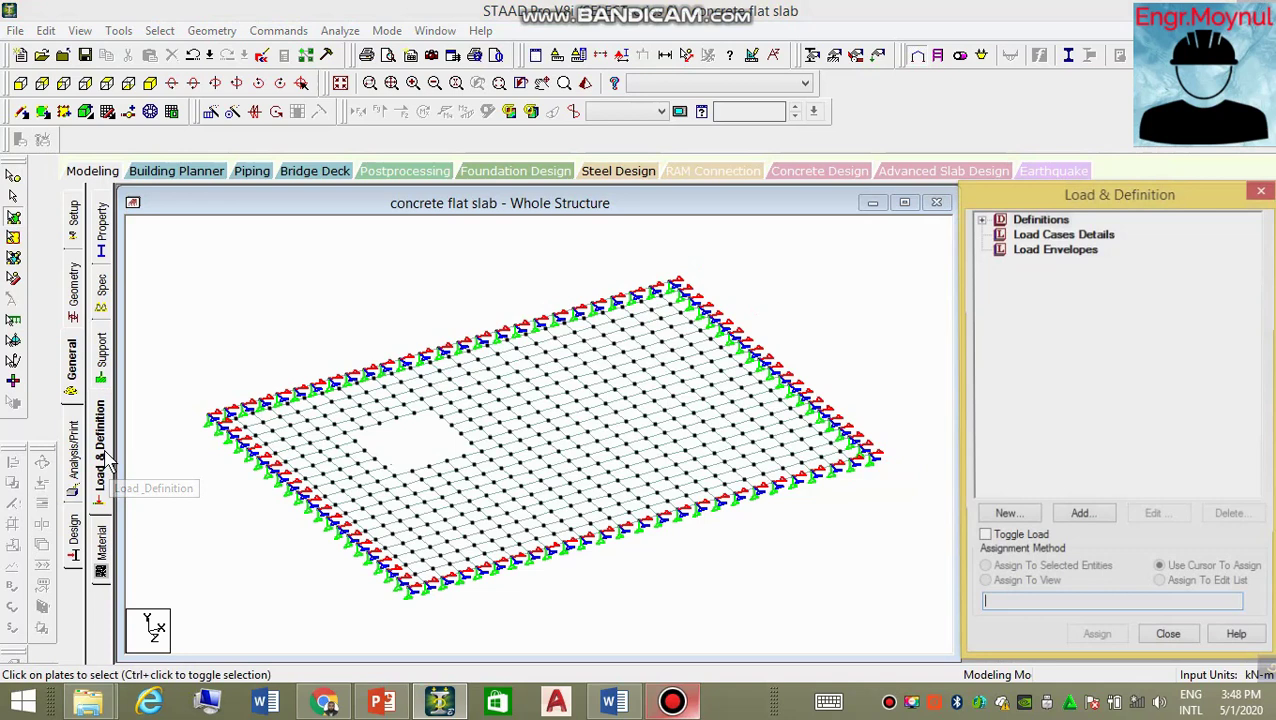
left_click(1042, 238)
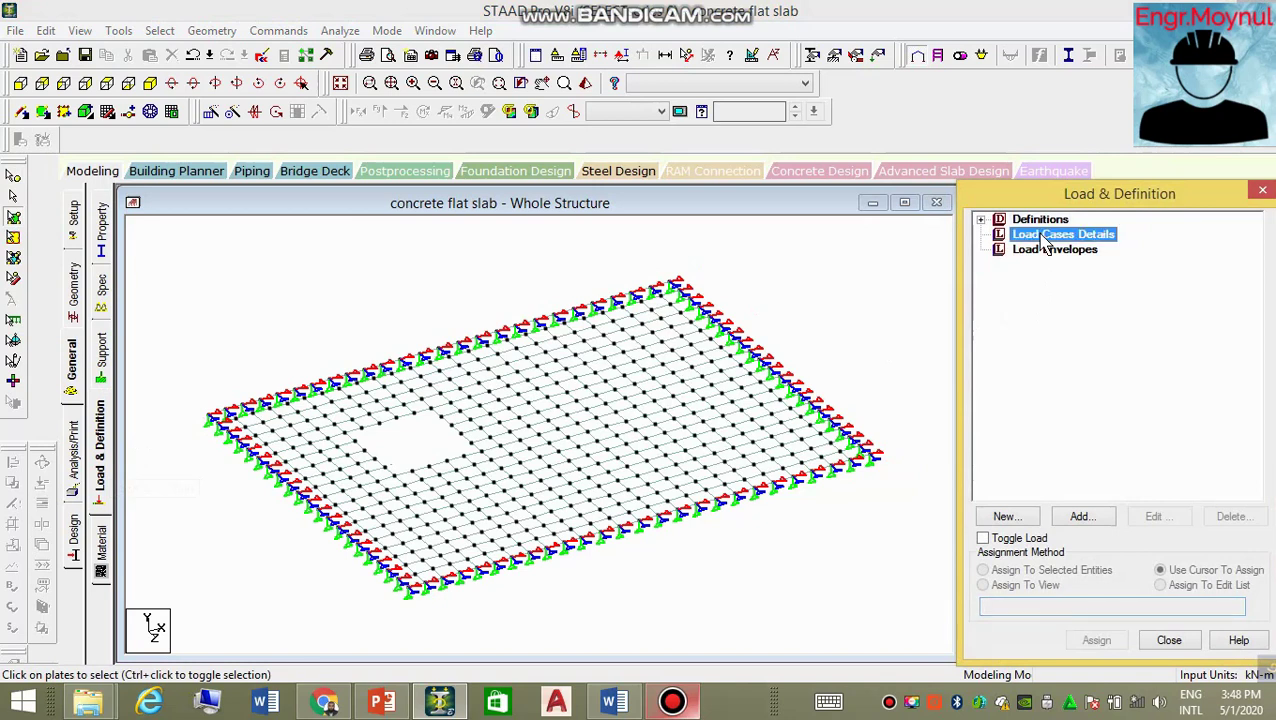
left_click(1095, 518)
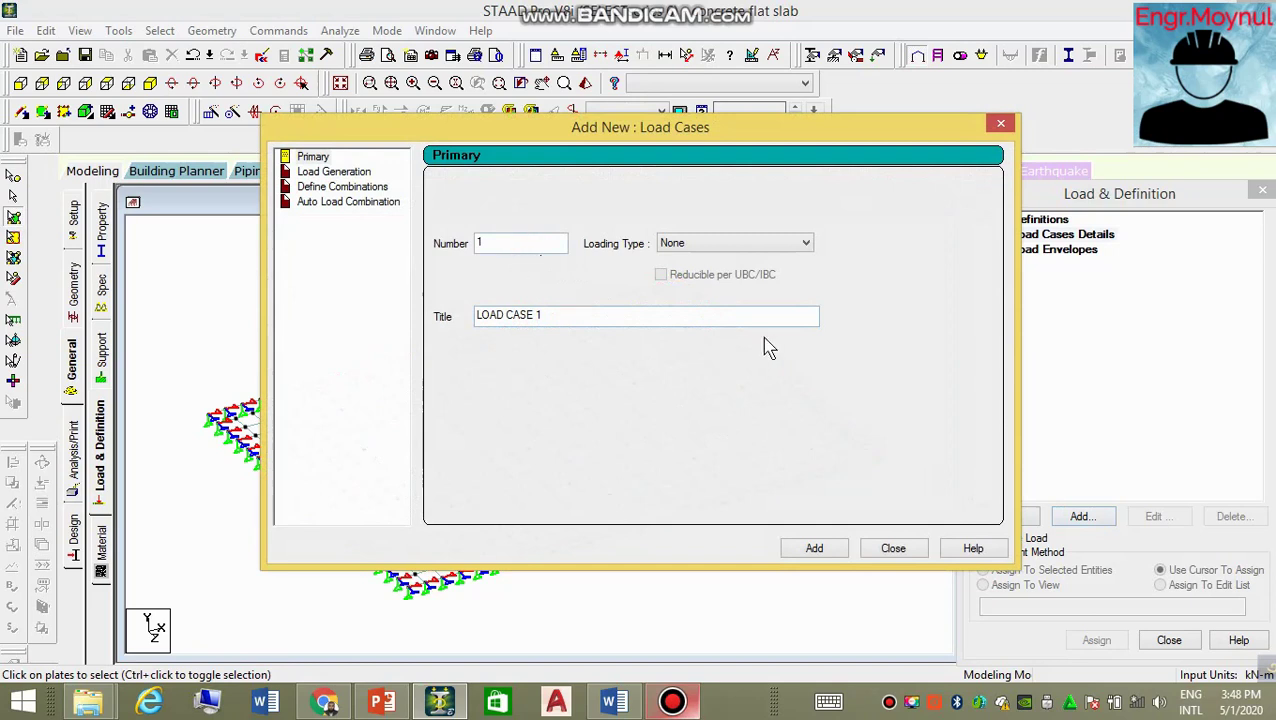
left_click_drag(581, 318, 427, 338)
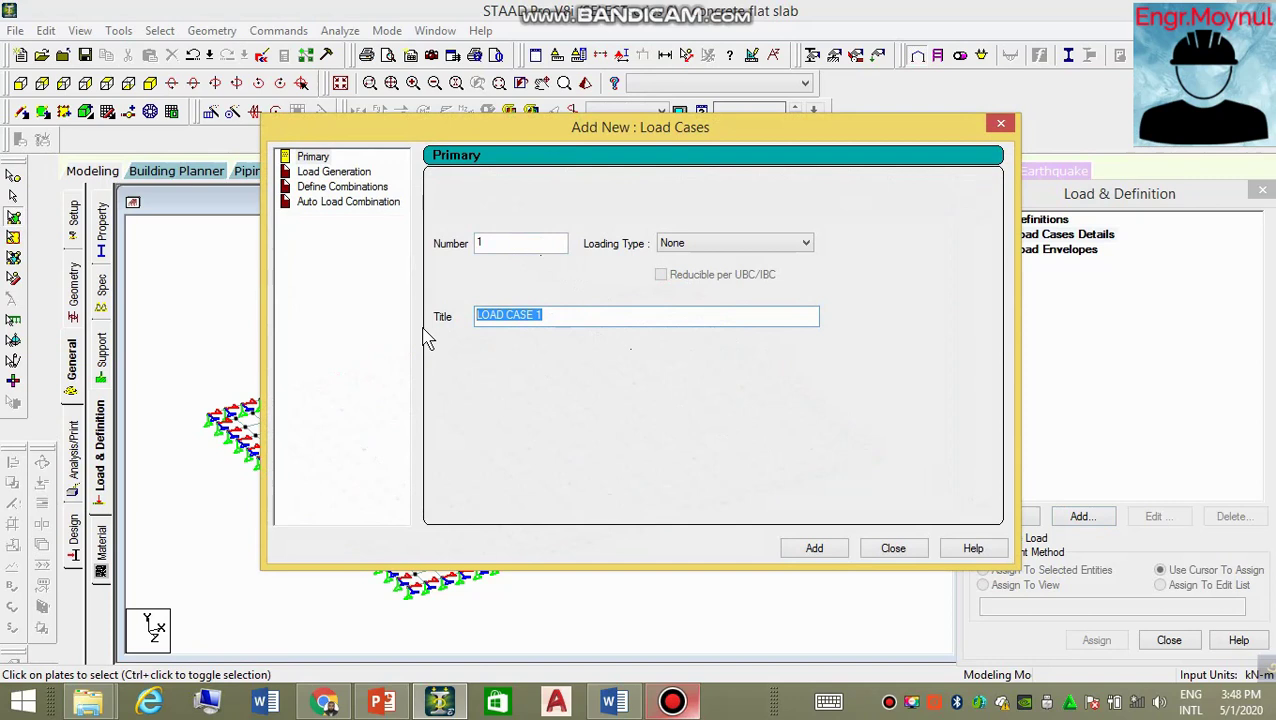
type("SW")
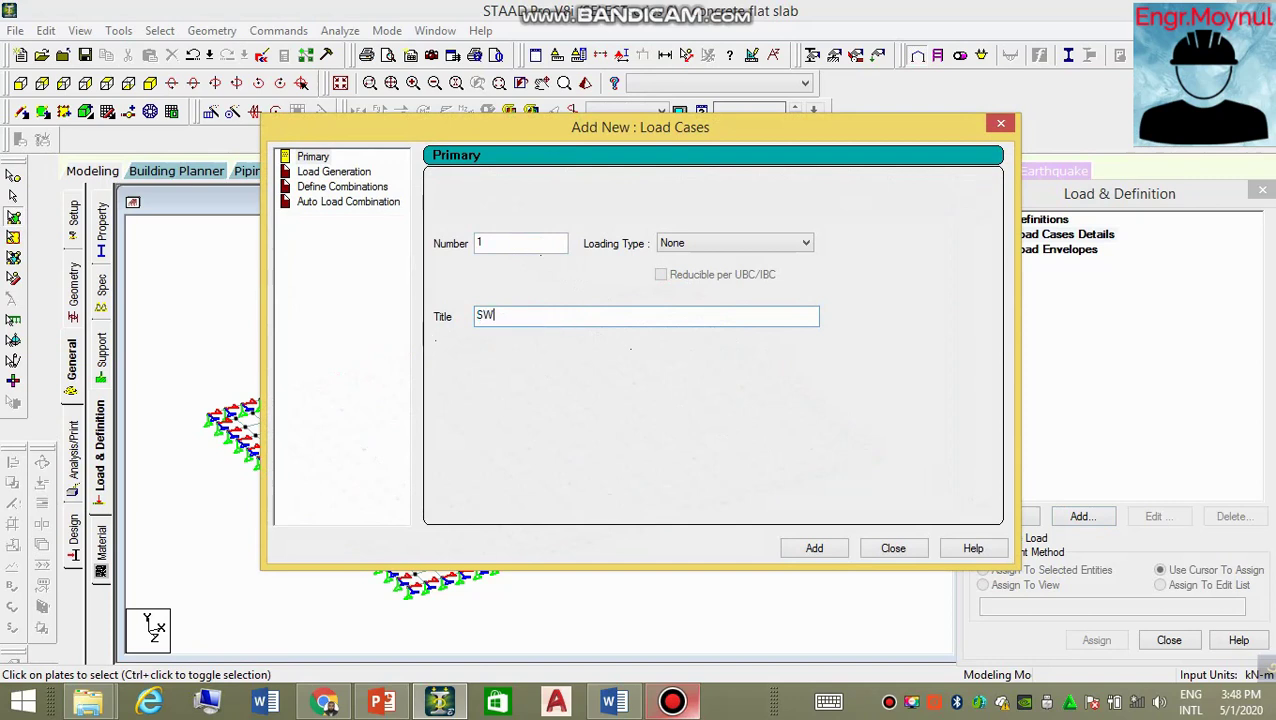
left_click(720, 246)
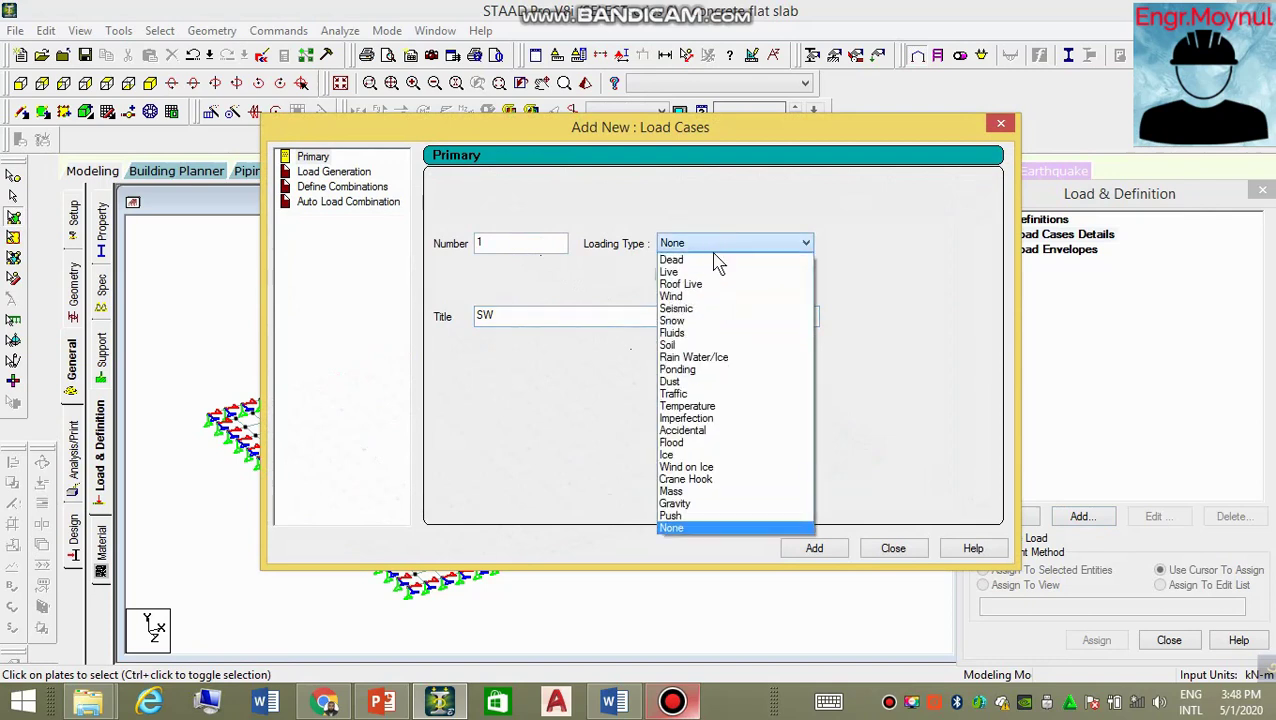
left_click(715, 261)
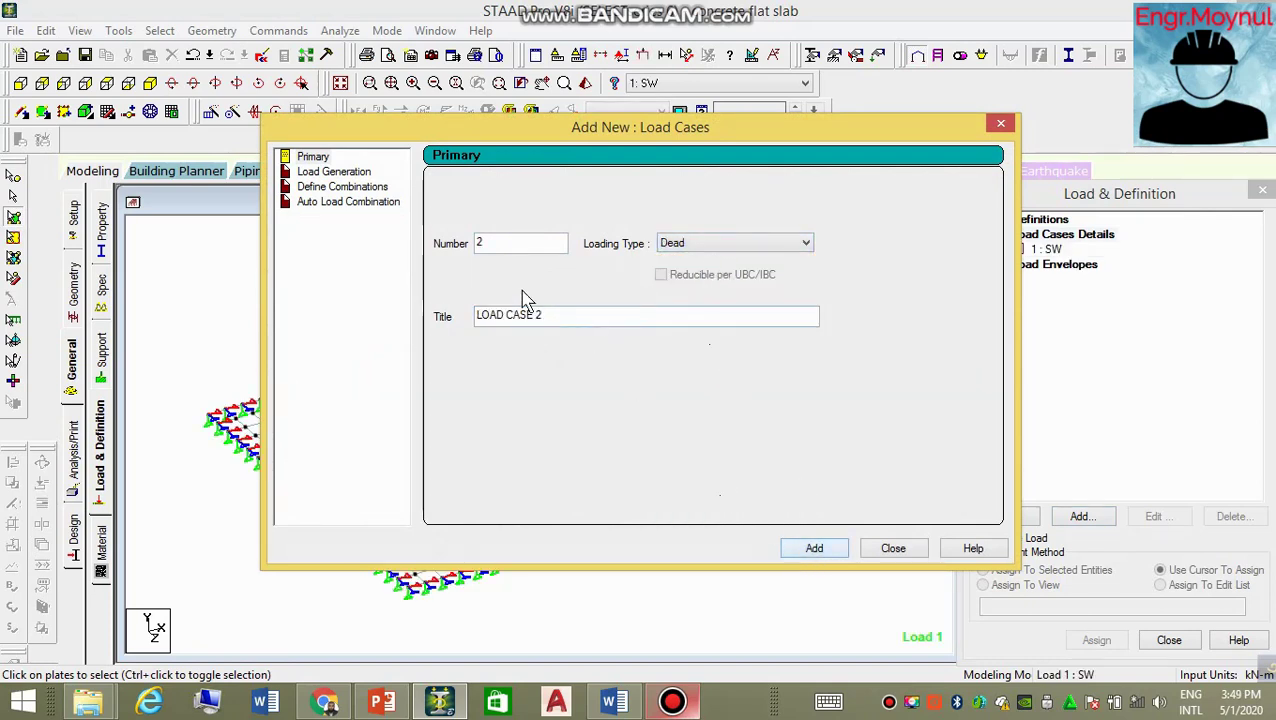
Add primary load case 2 titled LL with the Live loading type and finish adding load cases.
left_click_drag(566, 318, 390, 330)
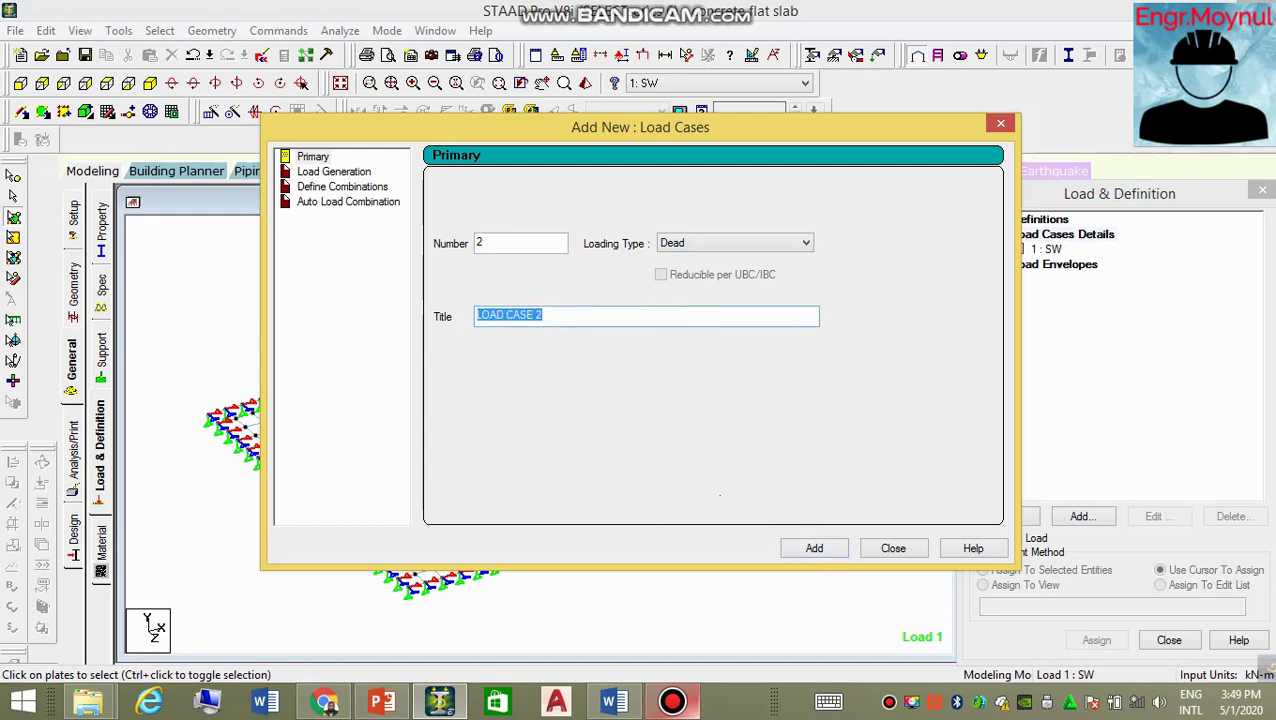
type("LL")
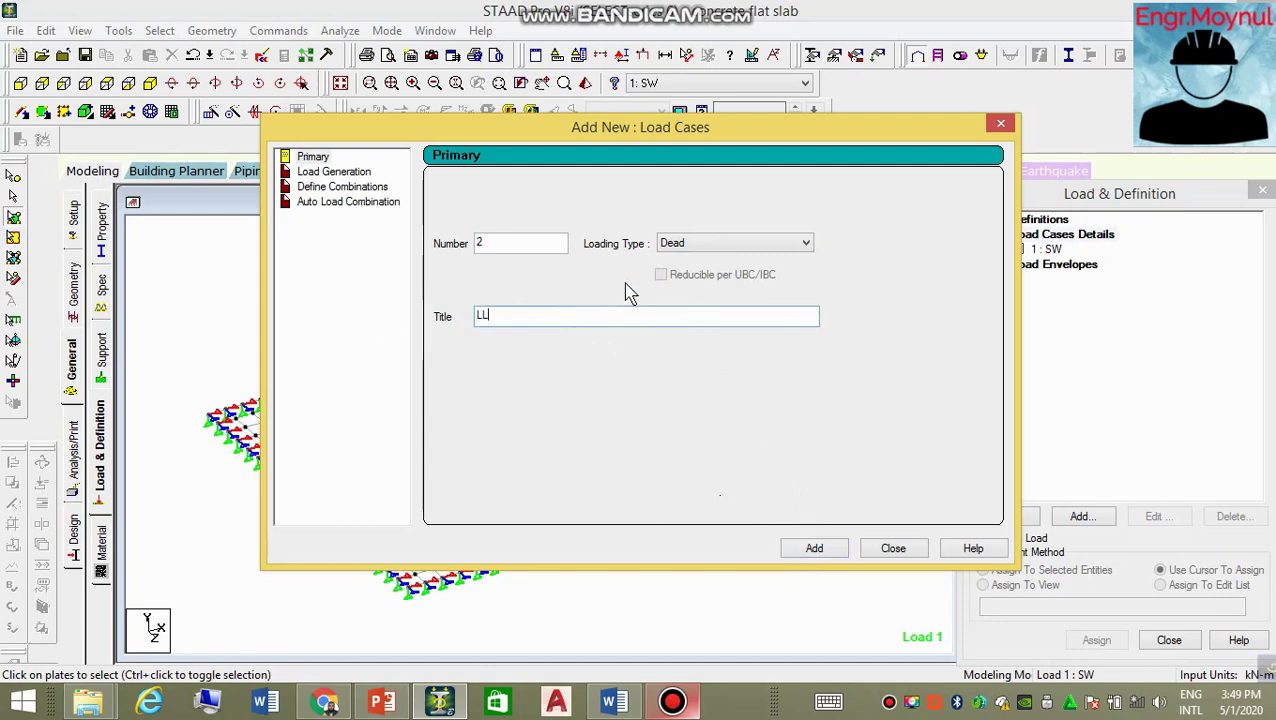
left_click(743, 242)
left_click(712, 268)
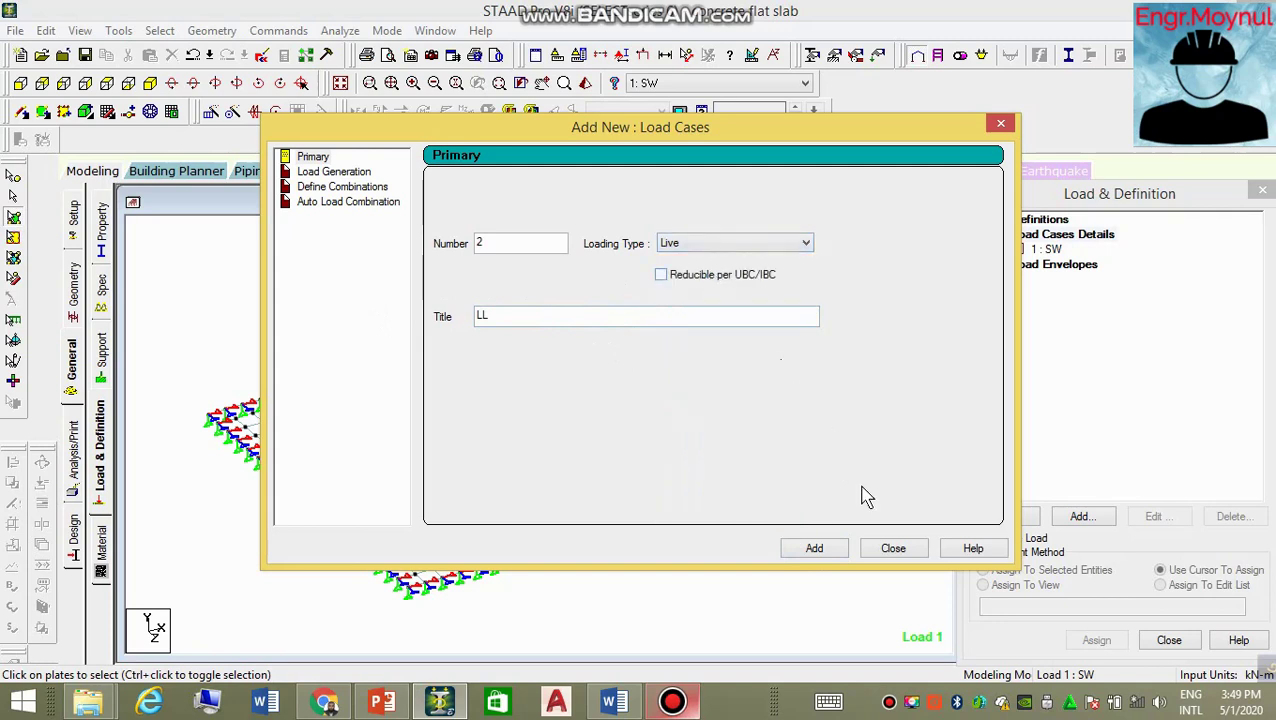
left_click(828, 550)
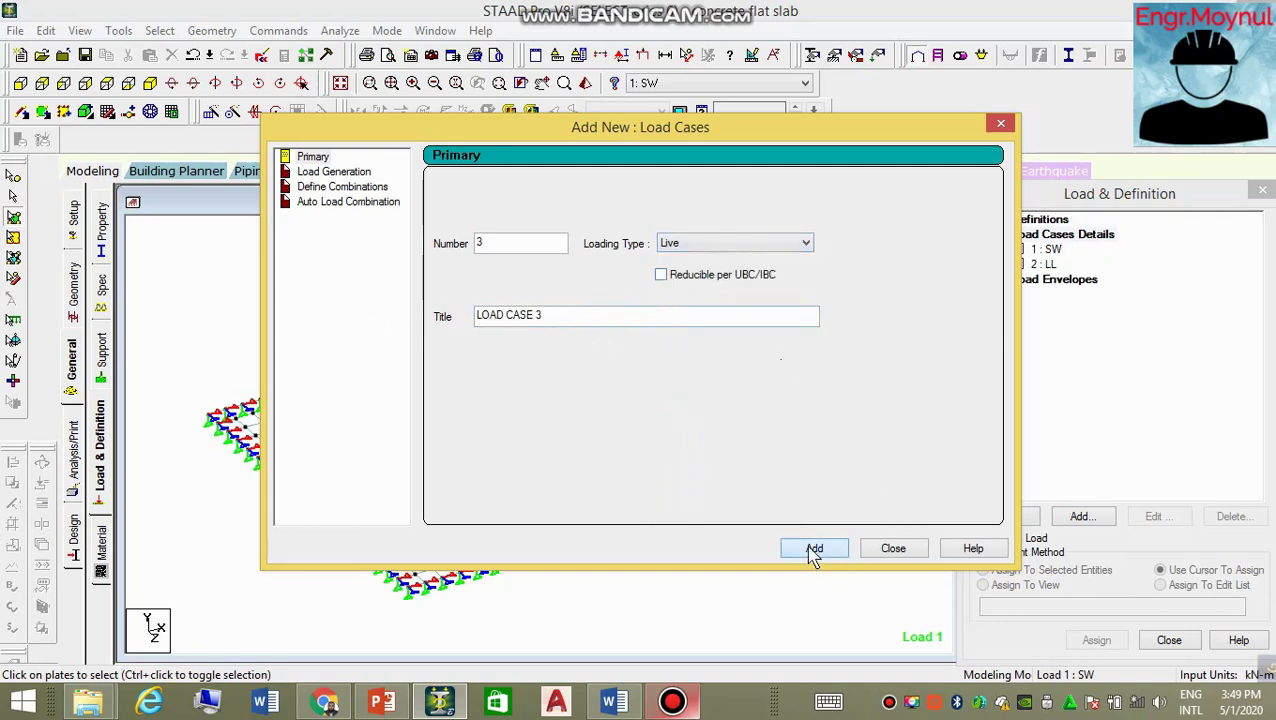
left_click(908, 556)
Add a selfweight load in the Y direction with factor -1 to the SW load case.
left_click(1048, 249)
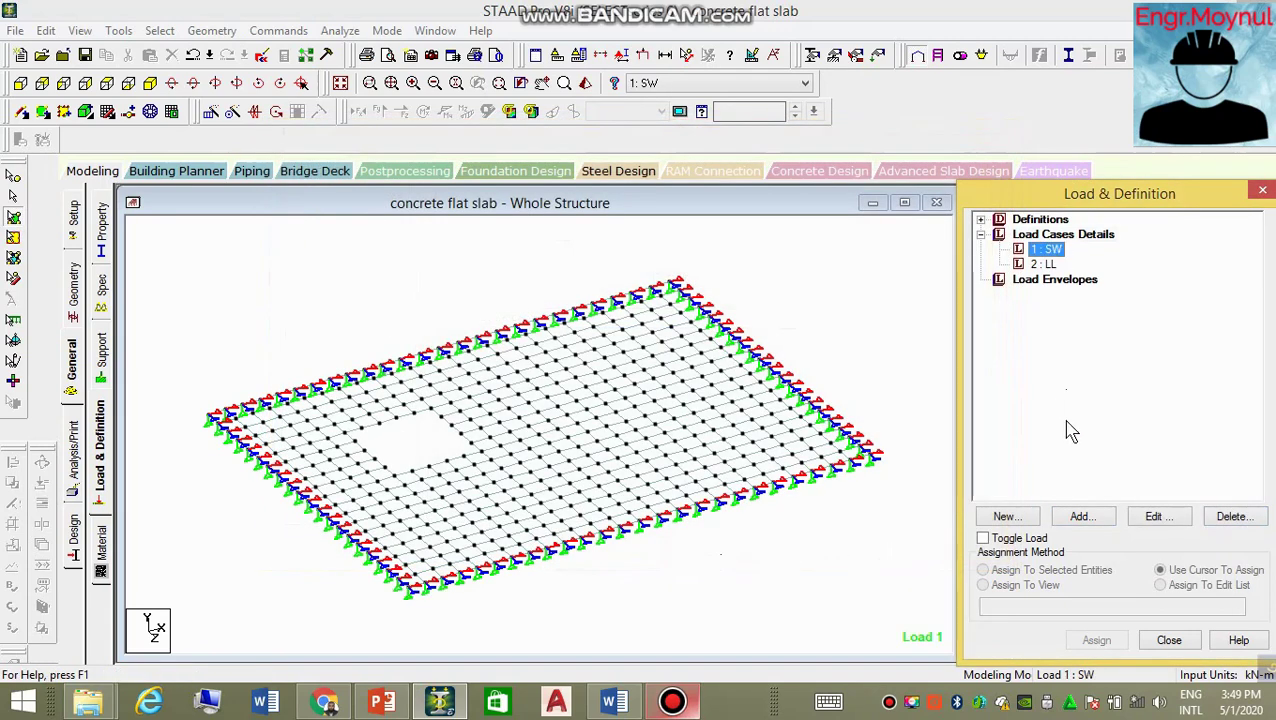
left_click(1080, 518)
left_click(262, 89)
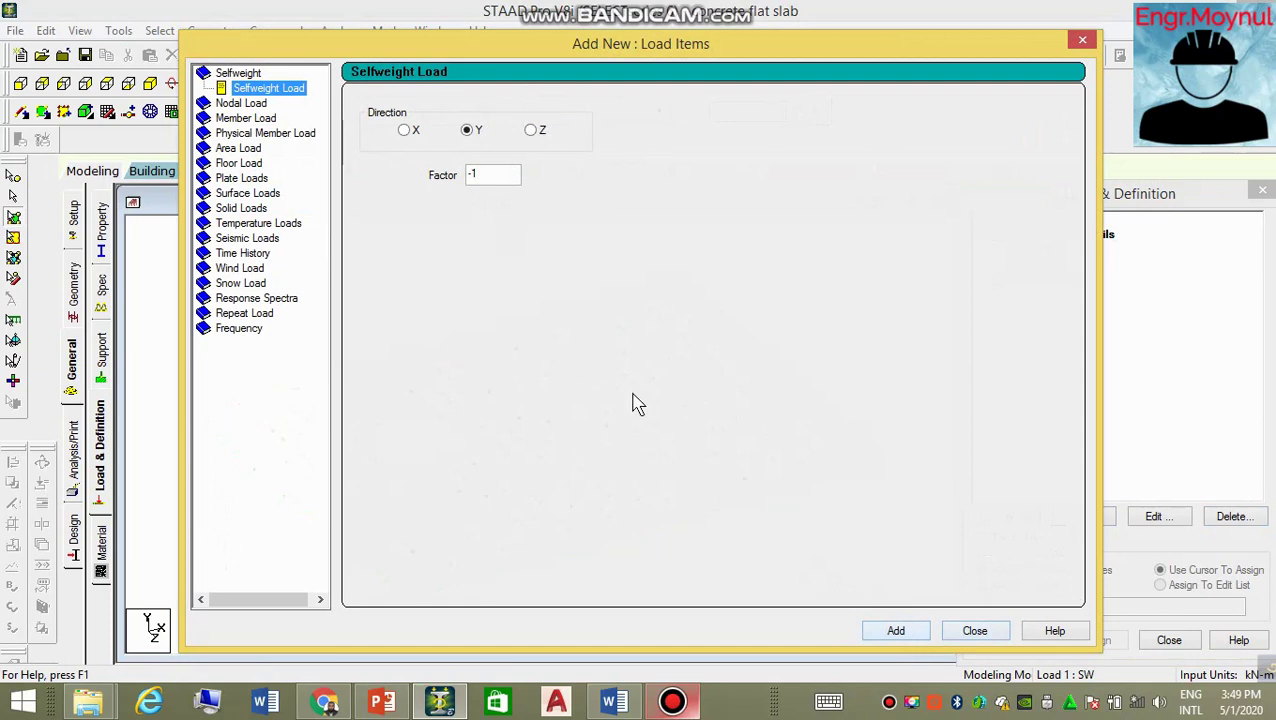
left_click(910, 636)
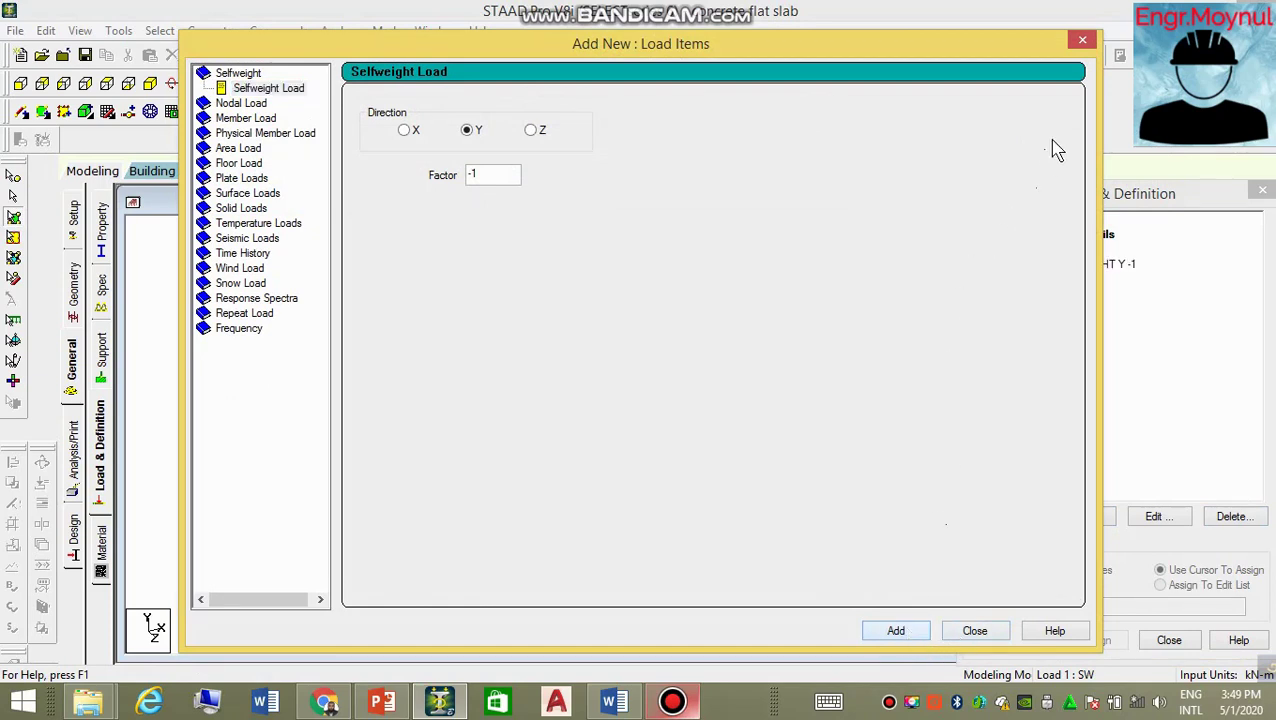
left_click(1082, 41)
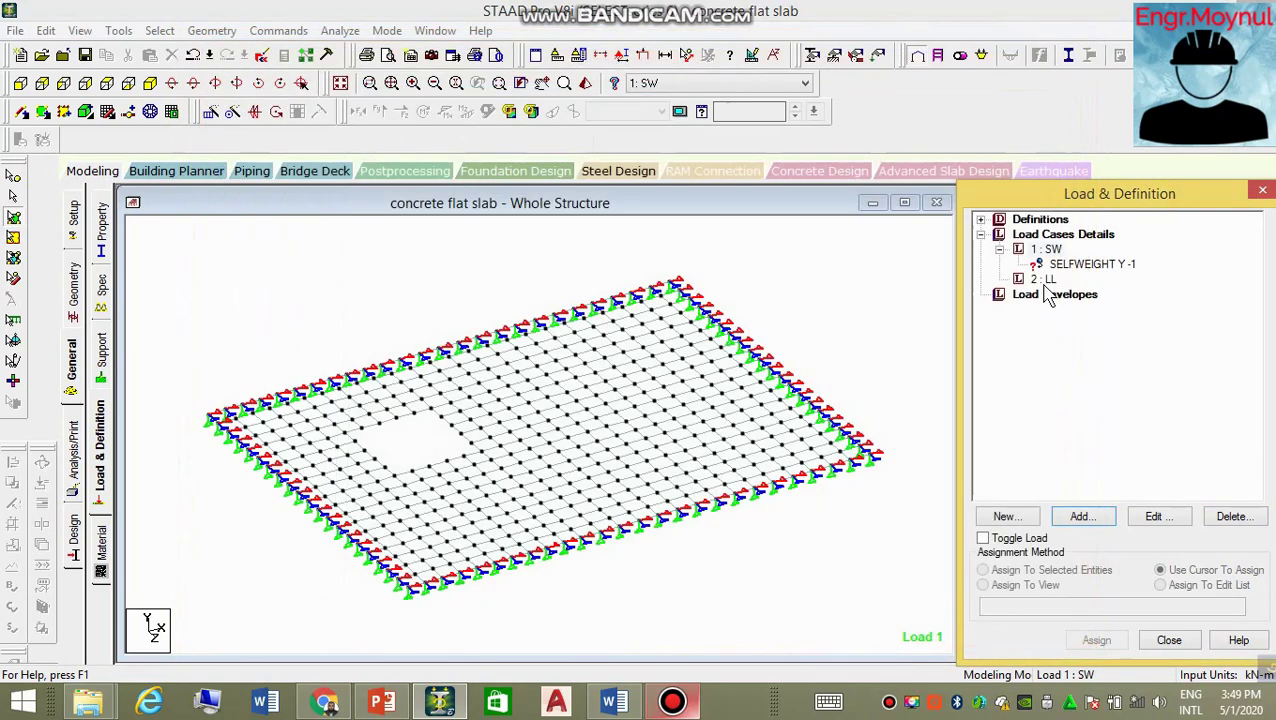
Add a full-plate pressure of 20 kN/m2 in the GY direction to the LL load case, checking the load in the Word problem statement.
left_click(1047, 280)
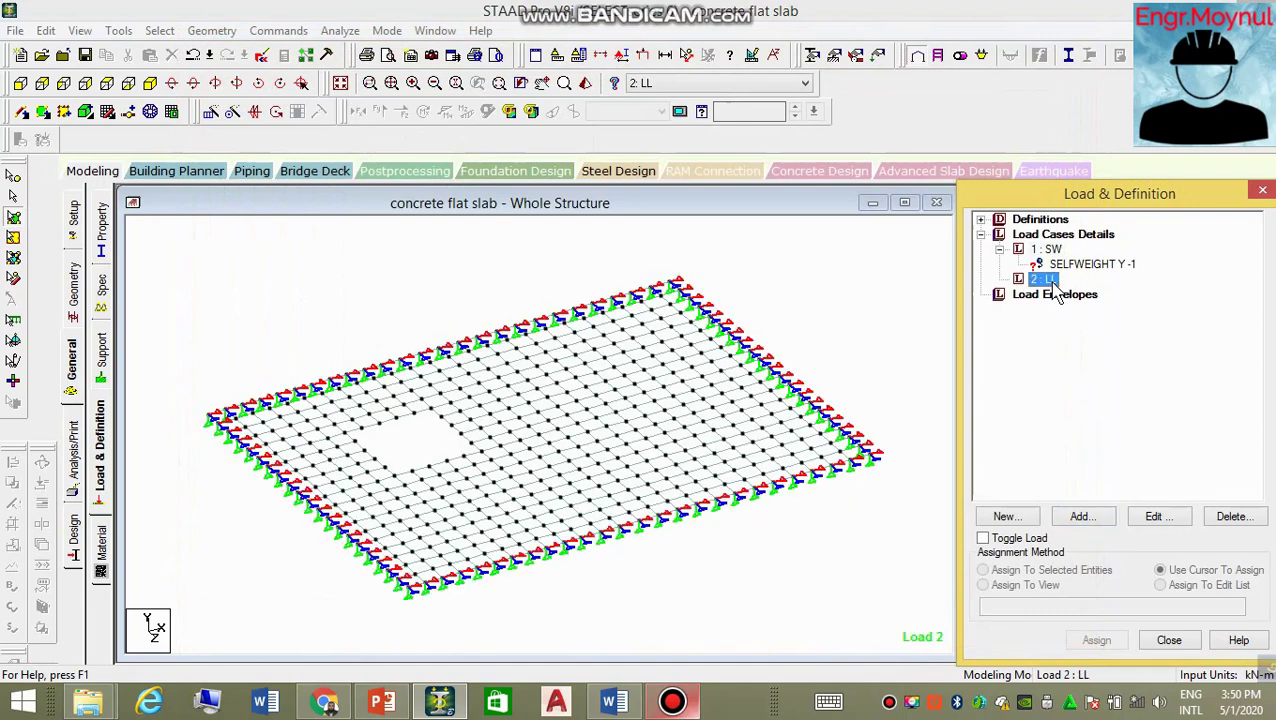
left_click(1090, 521)
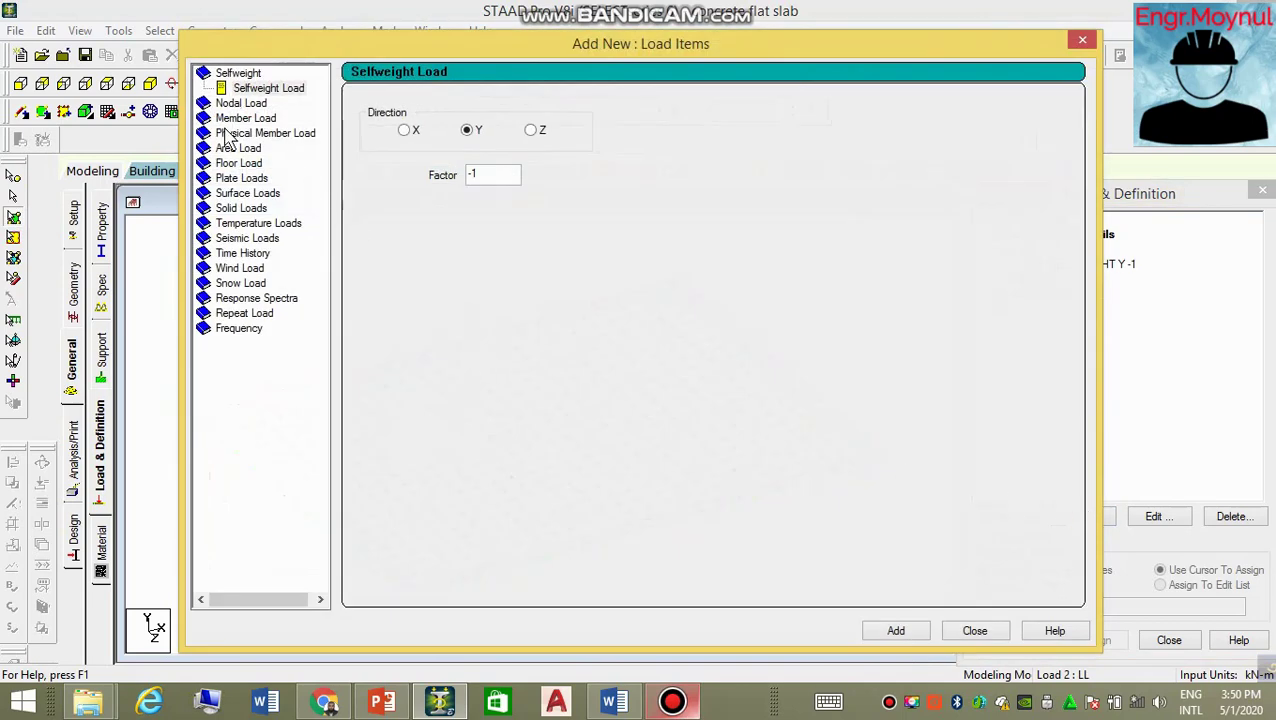
left_click(240, 180)
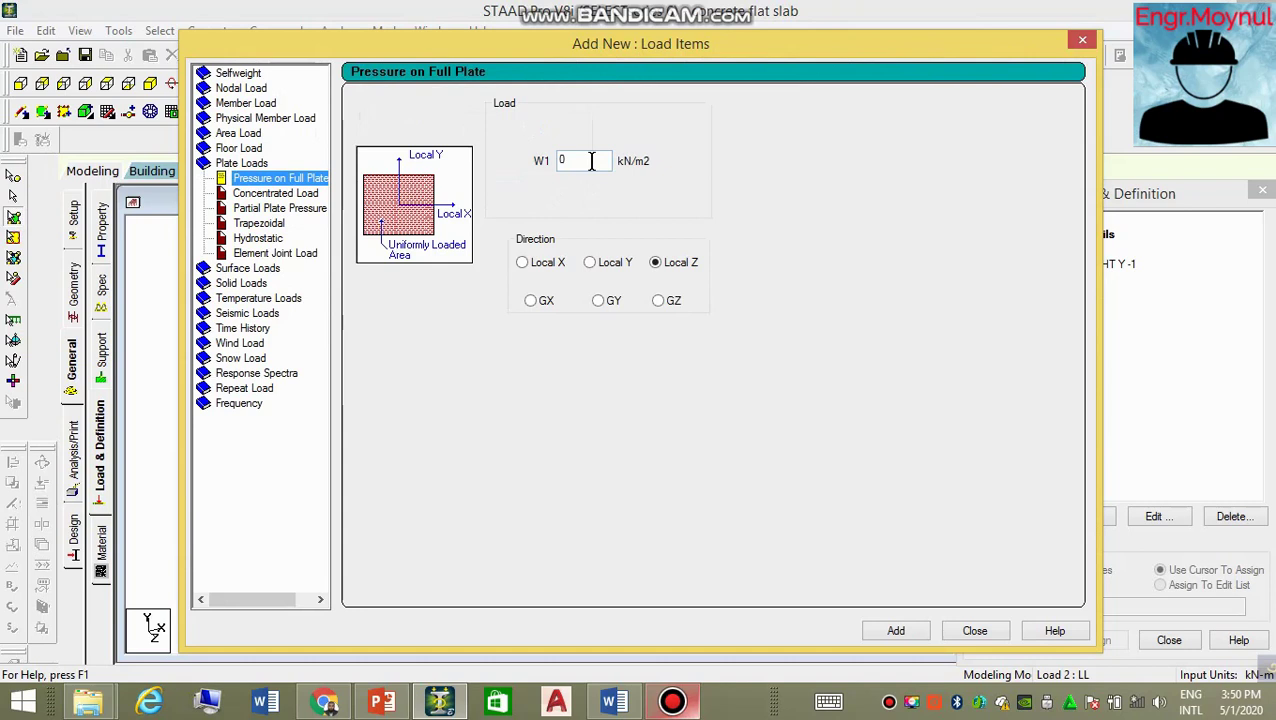
left_click(613, 700)
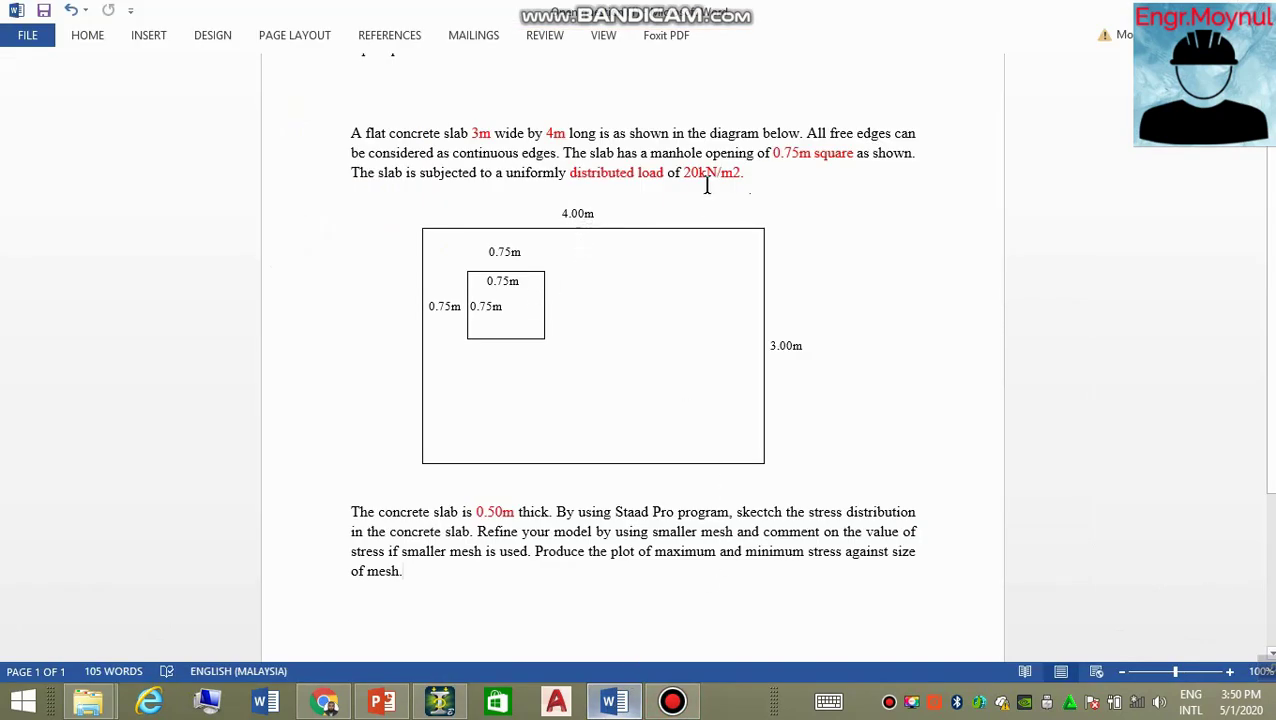
left_click(440, 700)
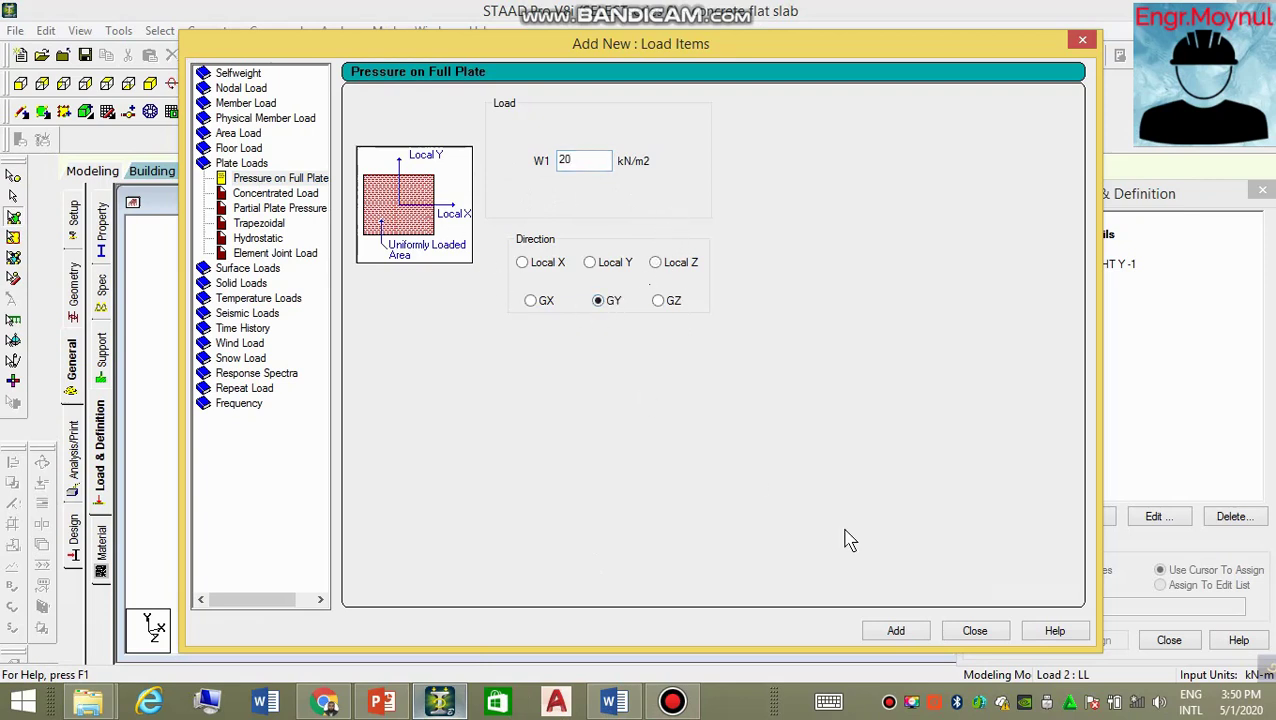
left_click(897, 632)
left_click(1083, 44)
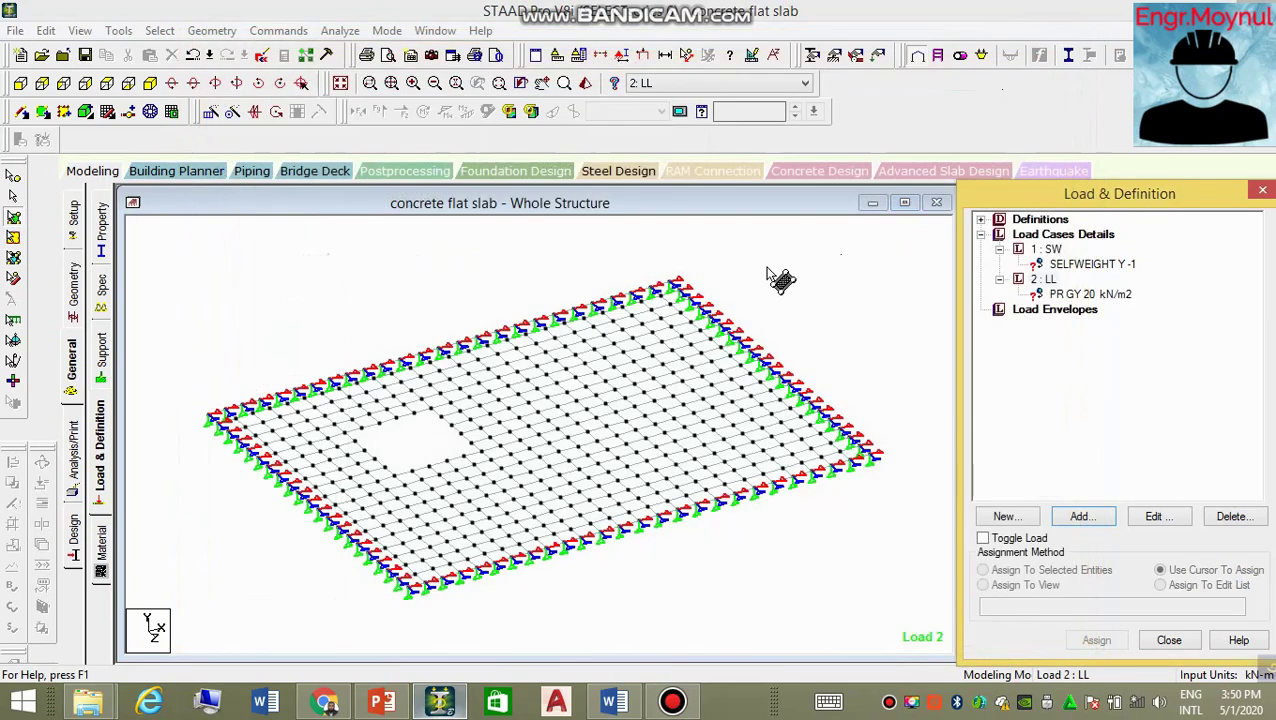
Select all the slab's plates and assign the SELFWEIGHT Y -1 load of the SW case to them.
left_click(1064, 266)
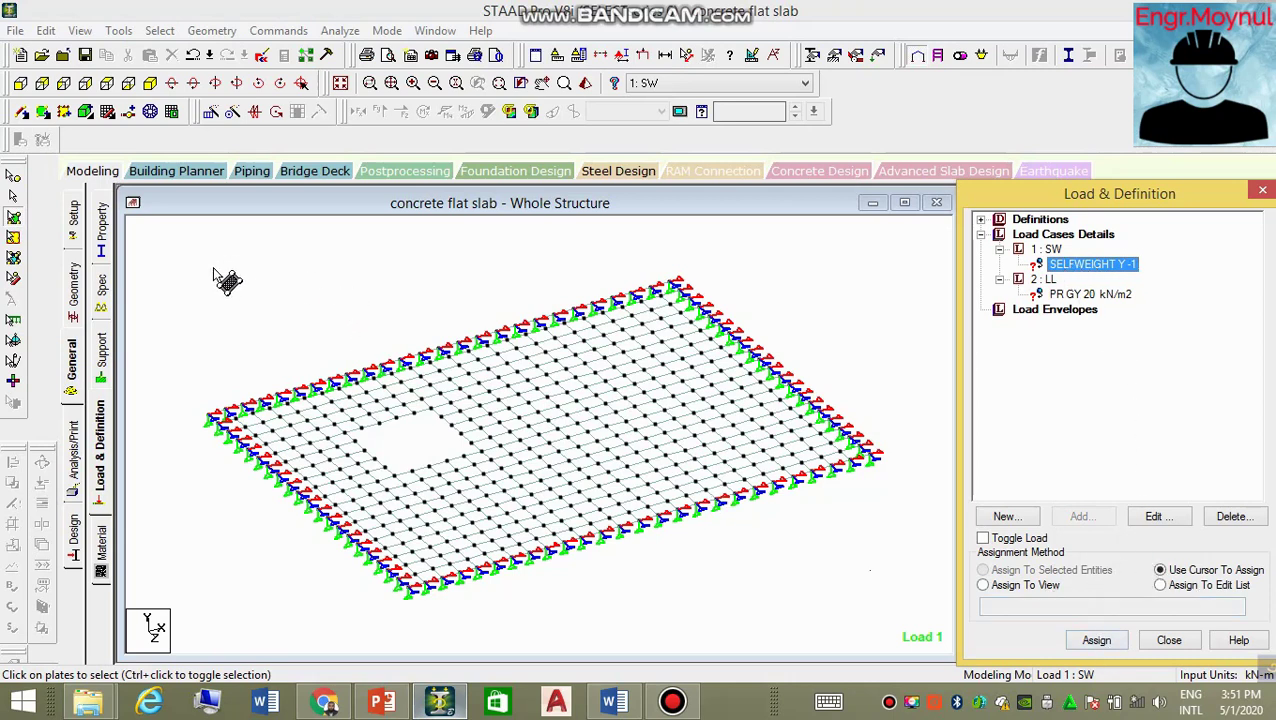
left_click_drag(157, 231, 909, 636)
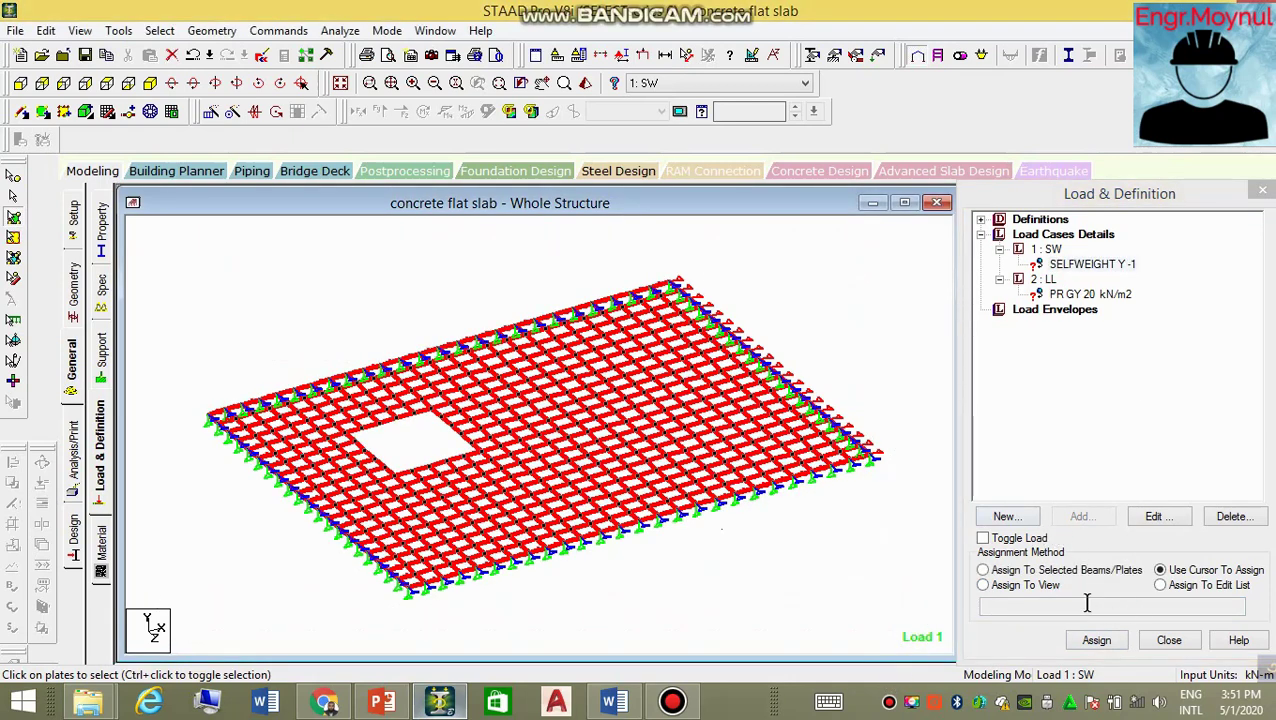
left_click(1000, 569)
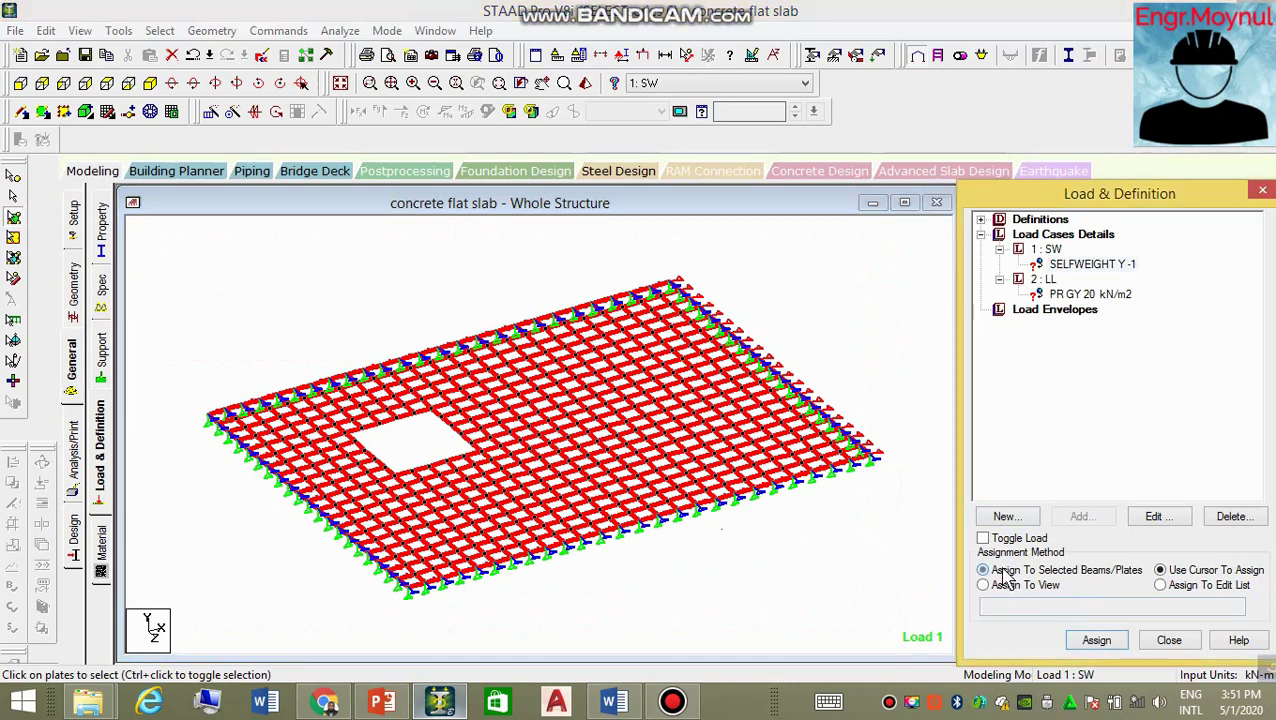
left_click(1110, 648)
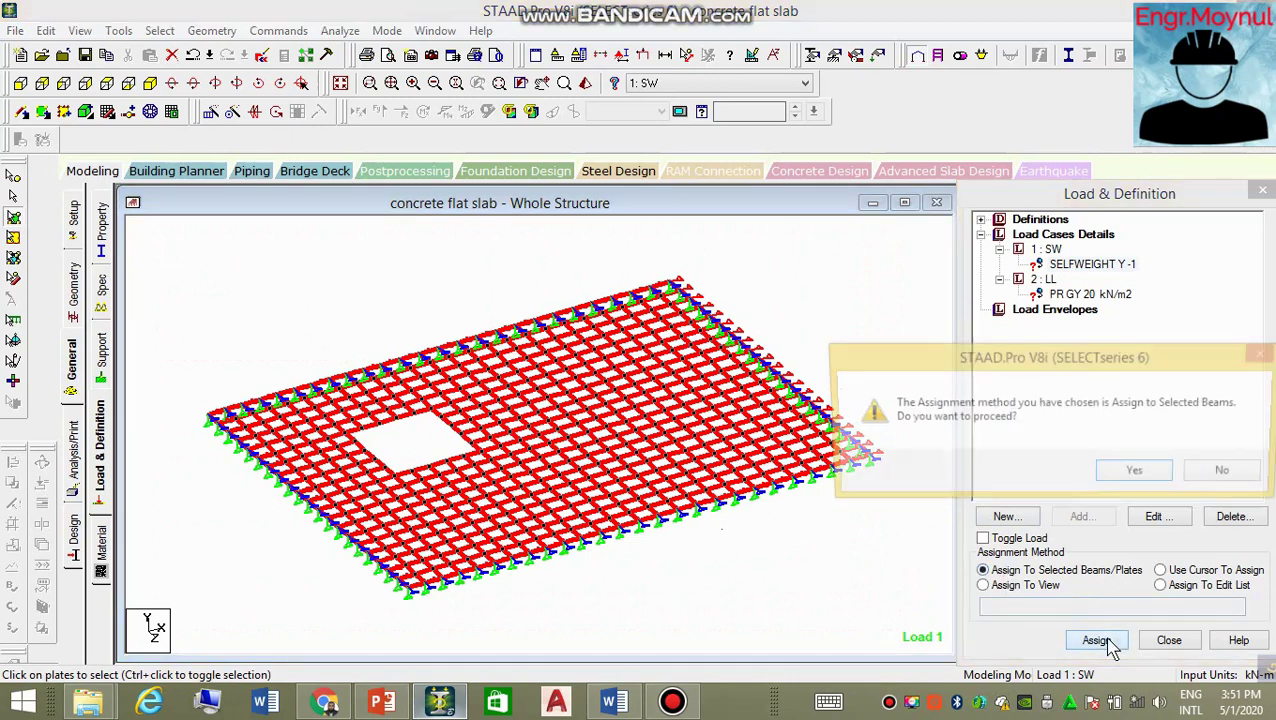
key("Return")
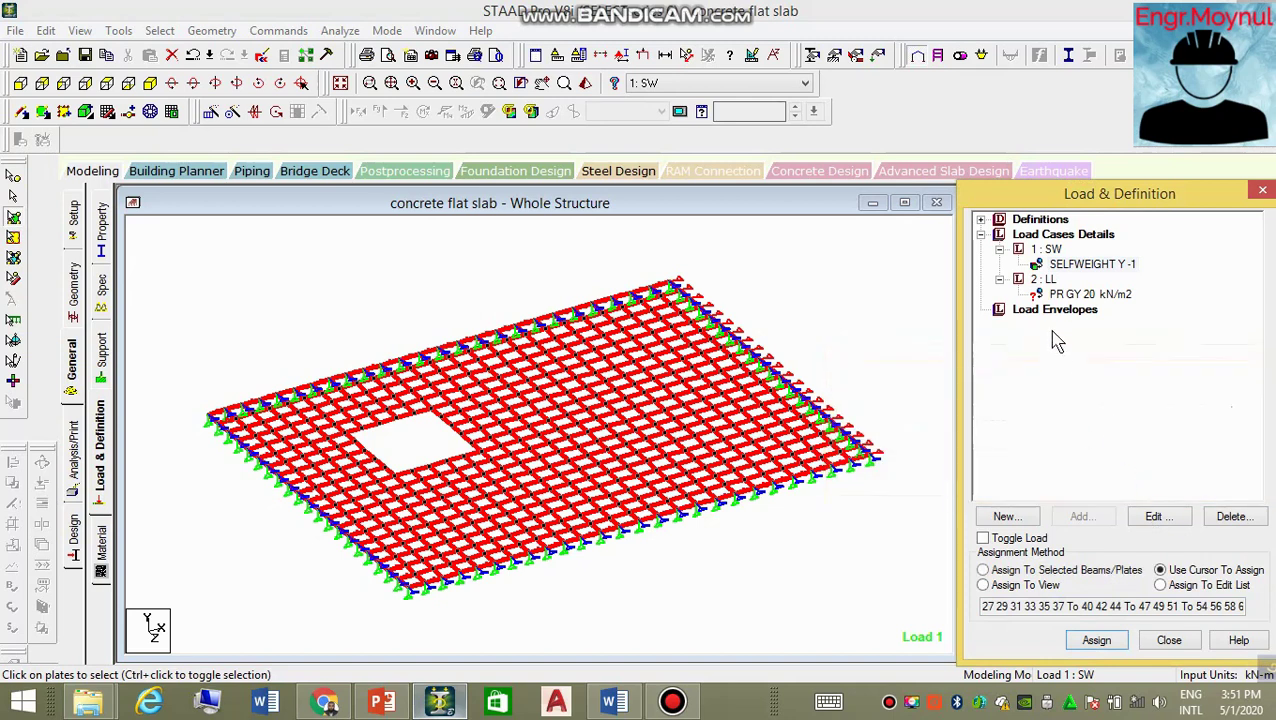
Assign the PR GY 20 kN/m2 pressure of the LL case to the selected slab plates.
left_click(1077, 296)
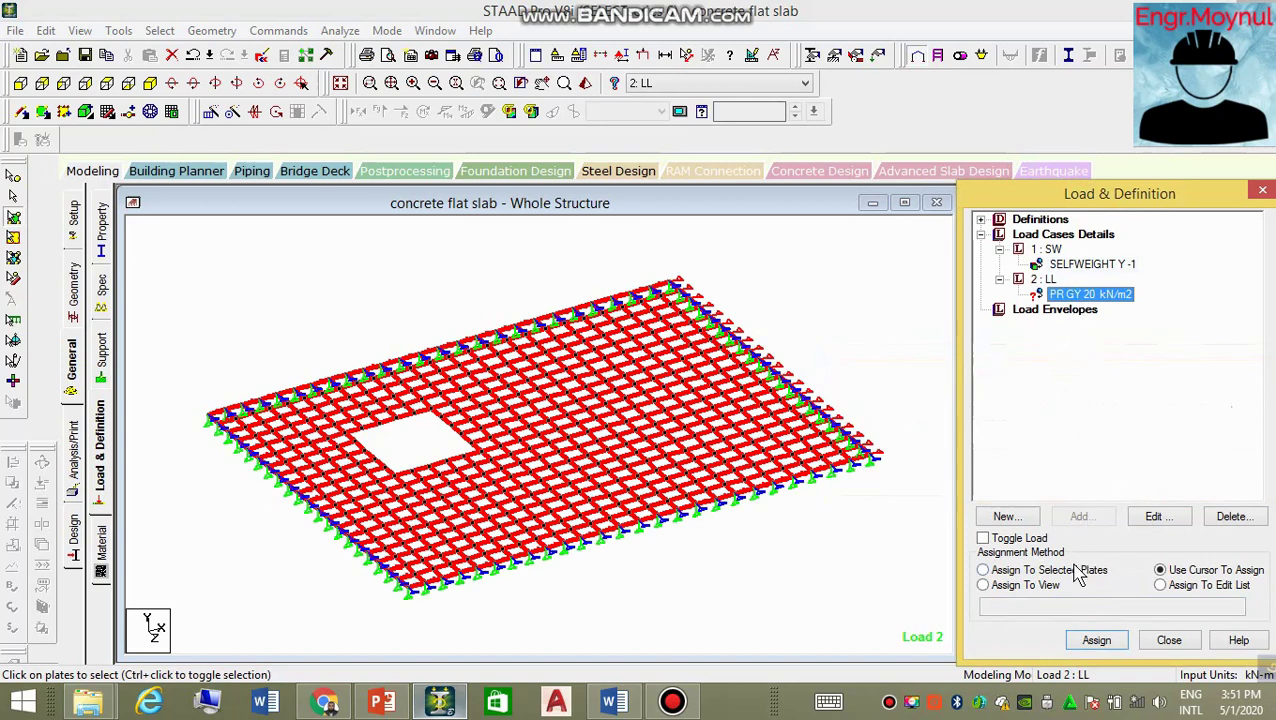
left_click(1019, 580)
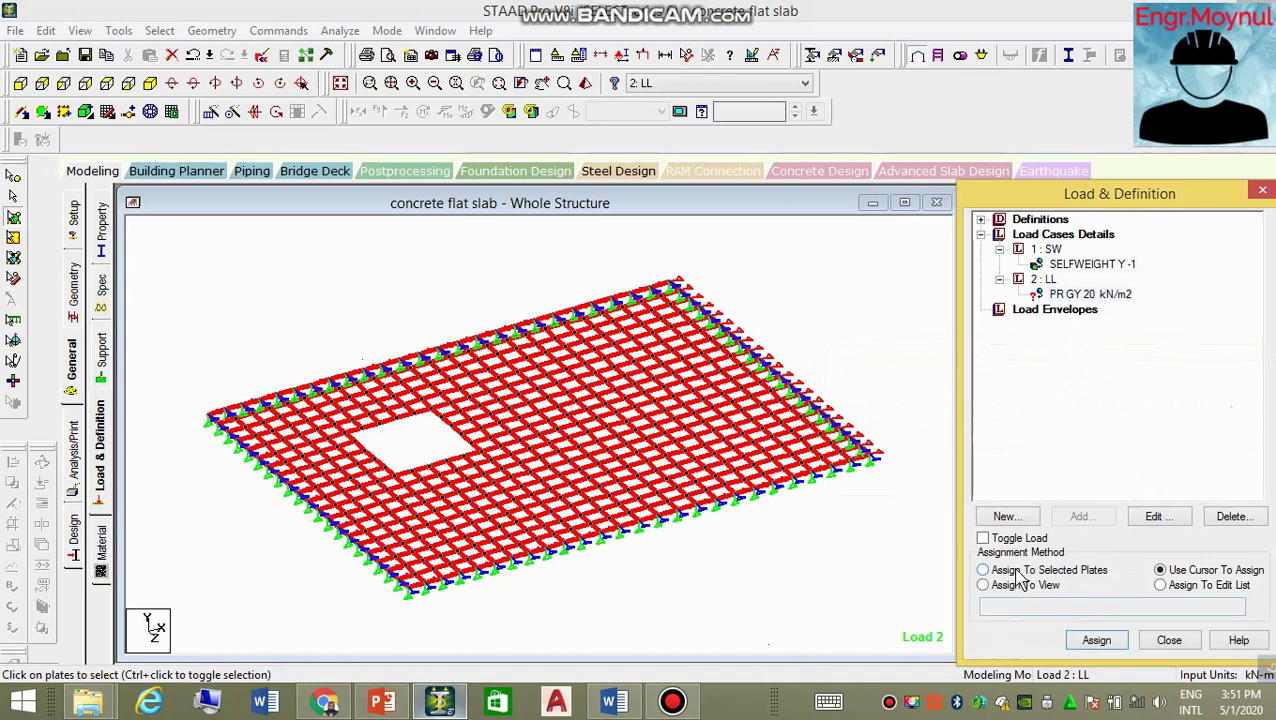
left_click(1096, 640)
left_click(1135, 482)
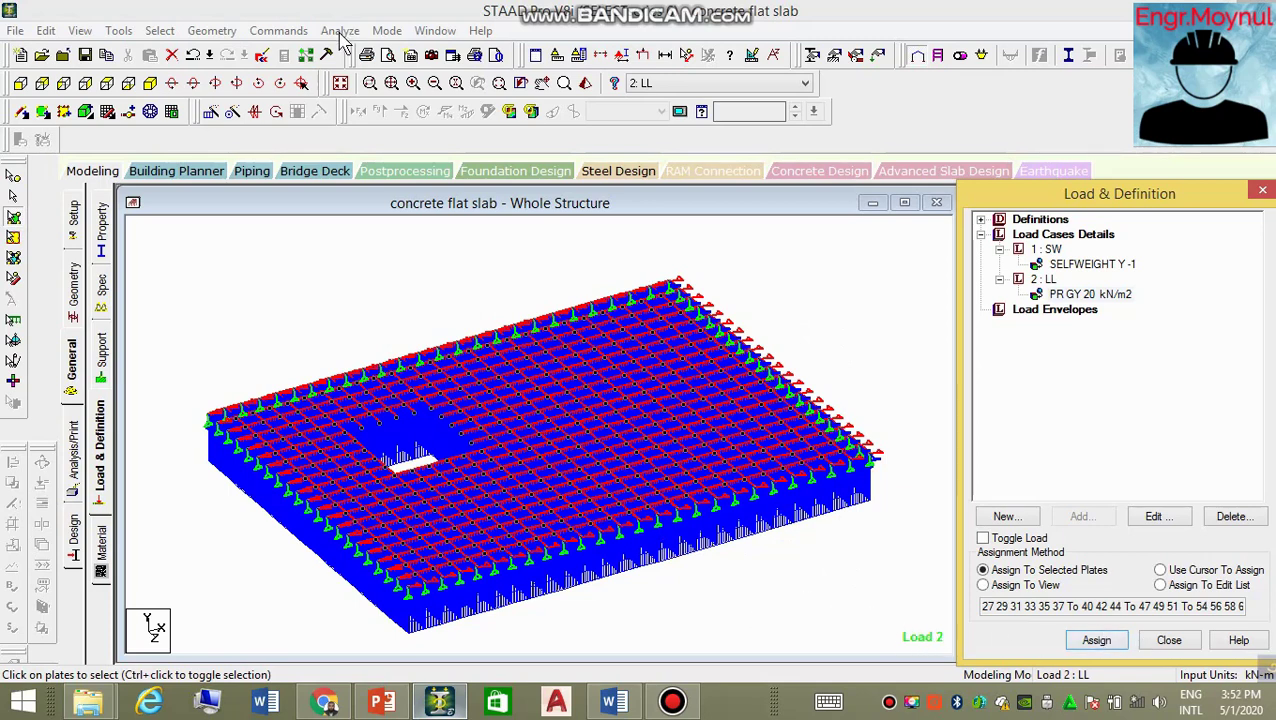
Add a Perform Analysis command with the No Print option and finish defining analysis commands.
left_click(74, 455)
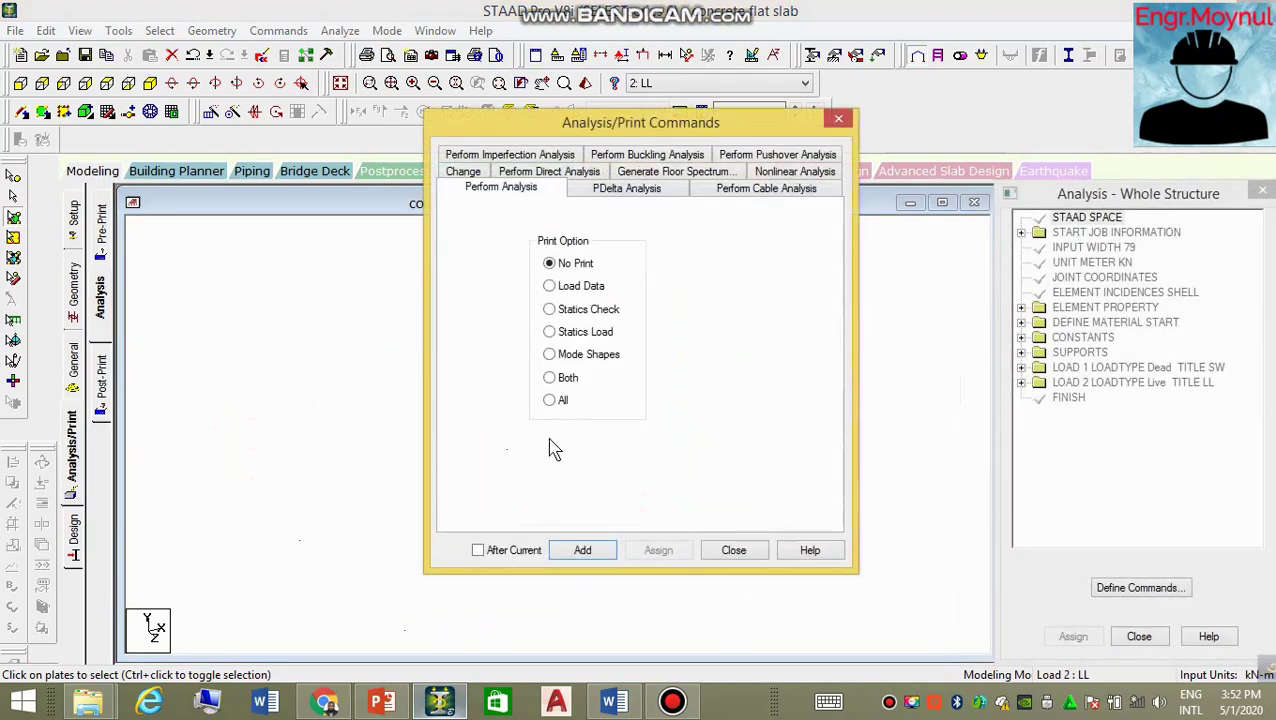
left_click(584, 552)
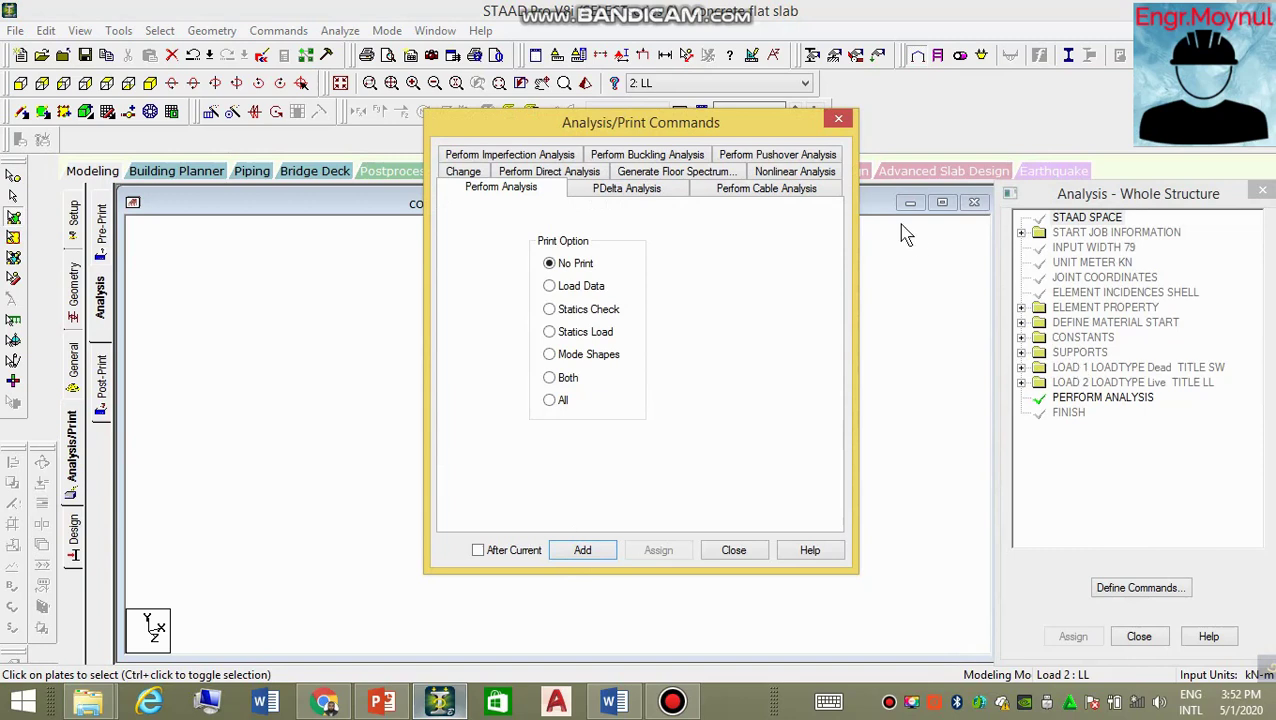
left_click(734, 551)
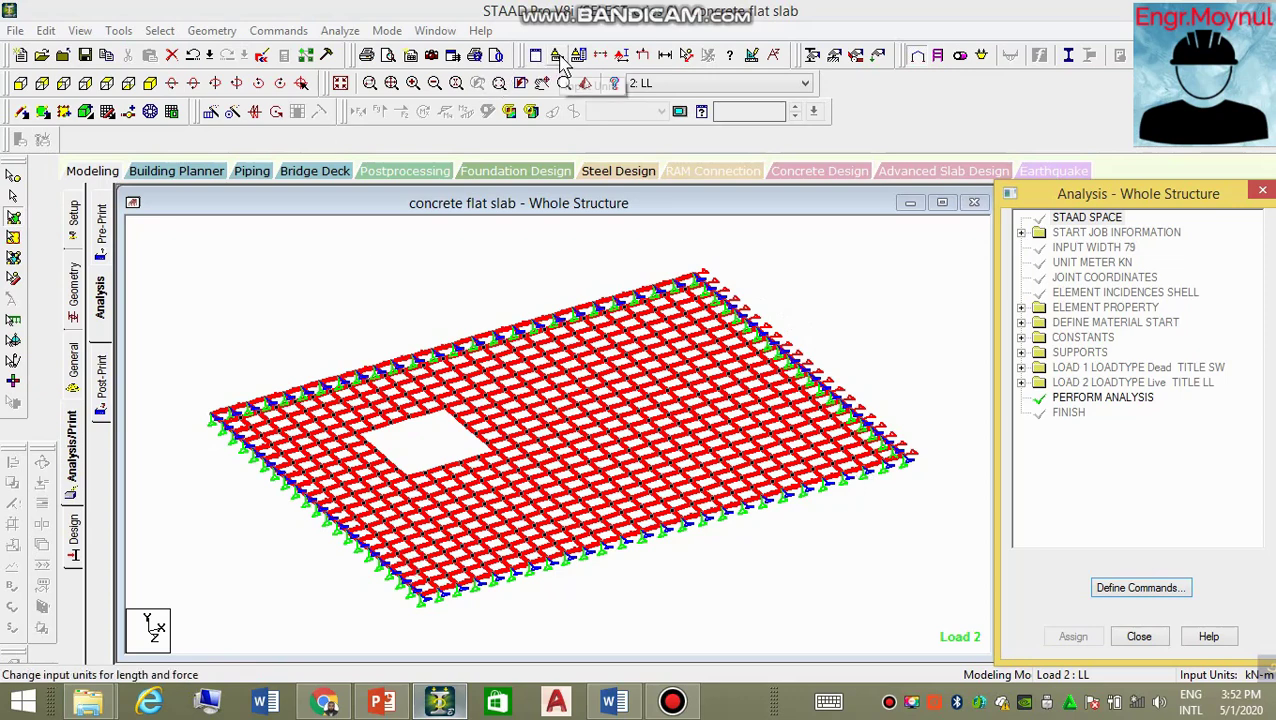
Set the support icon size to 0 % in the diagram scales and clear the plate selection.
left_click(622, 55)
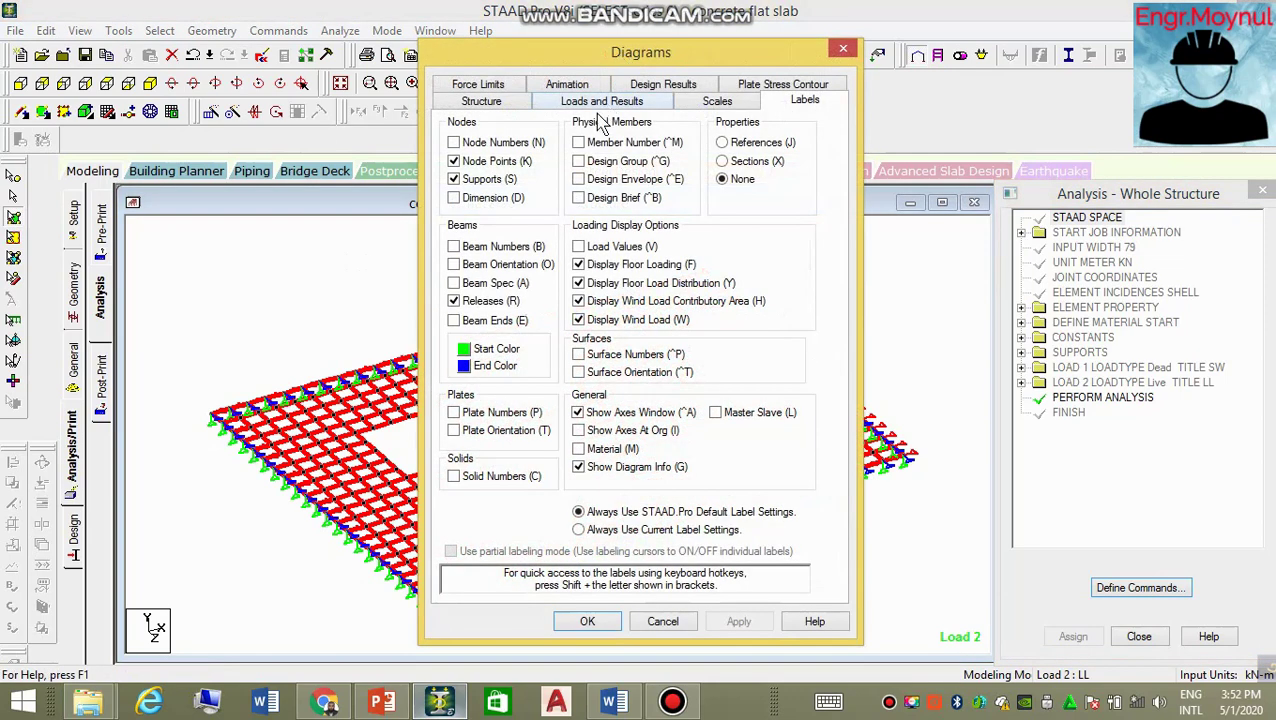
left_click(718, 103)
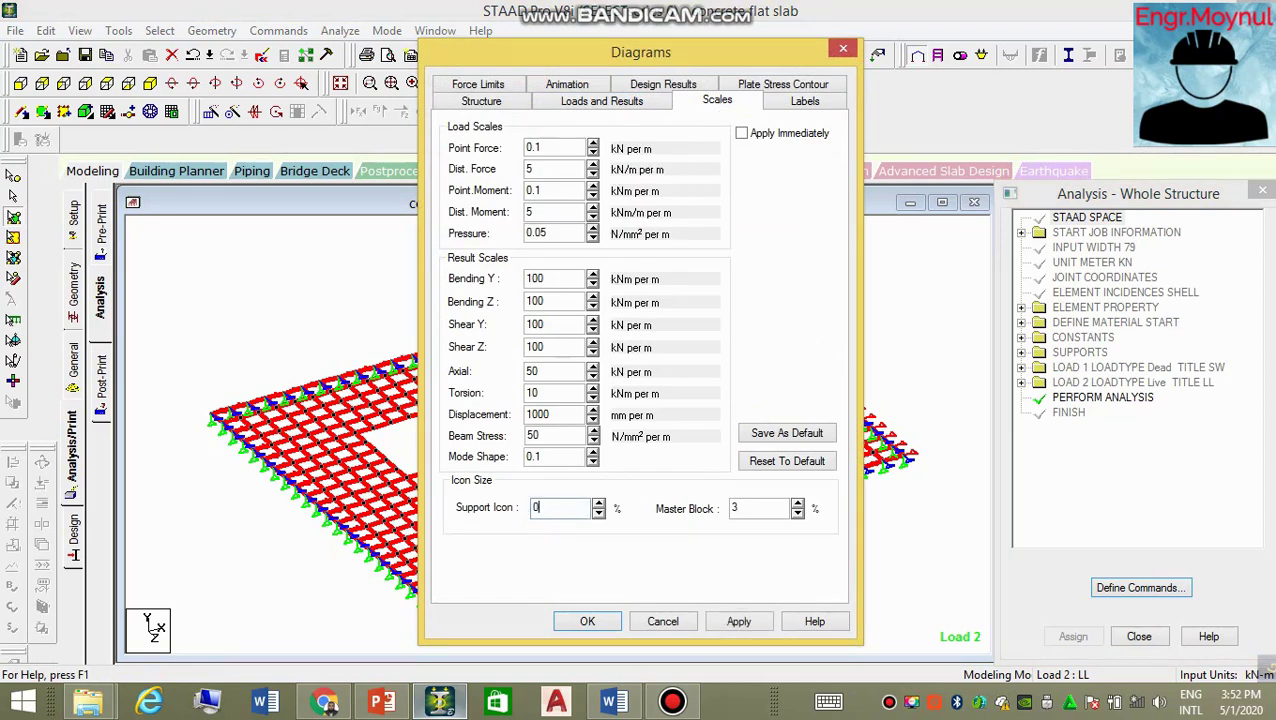
left_click(738, 621)
left_click(585, 620)
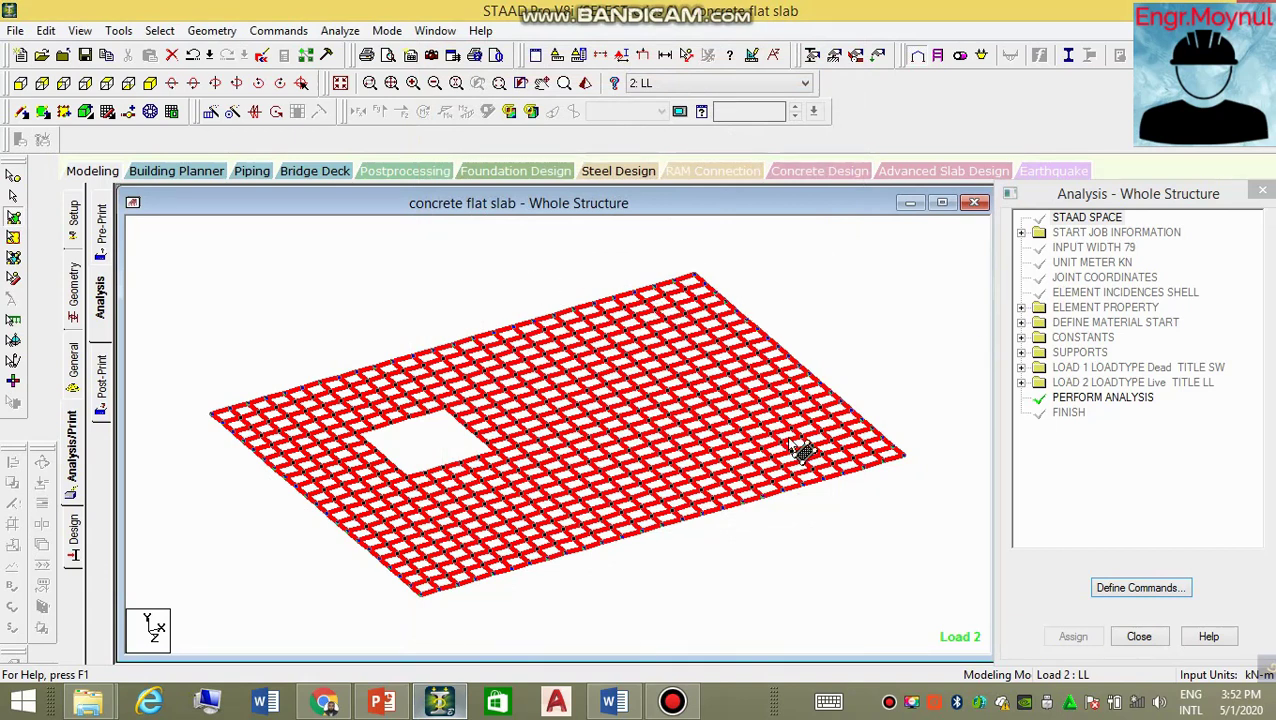
left_click(326, 55)
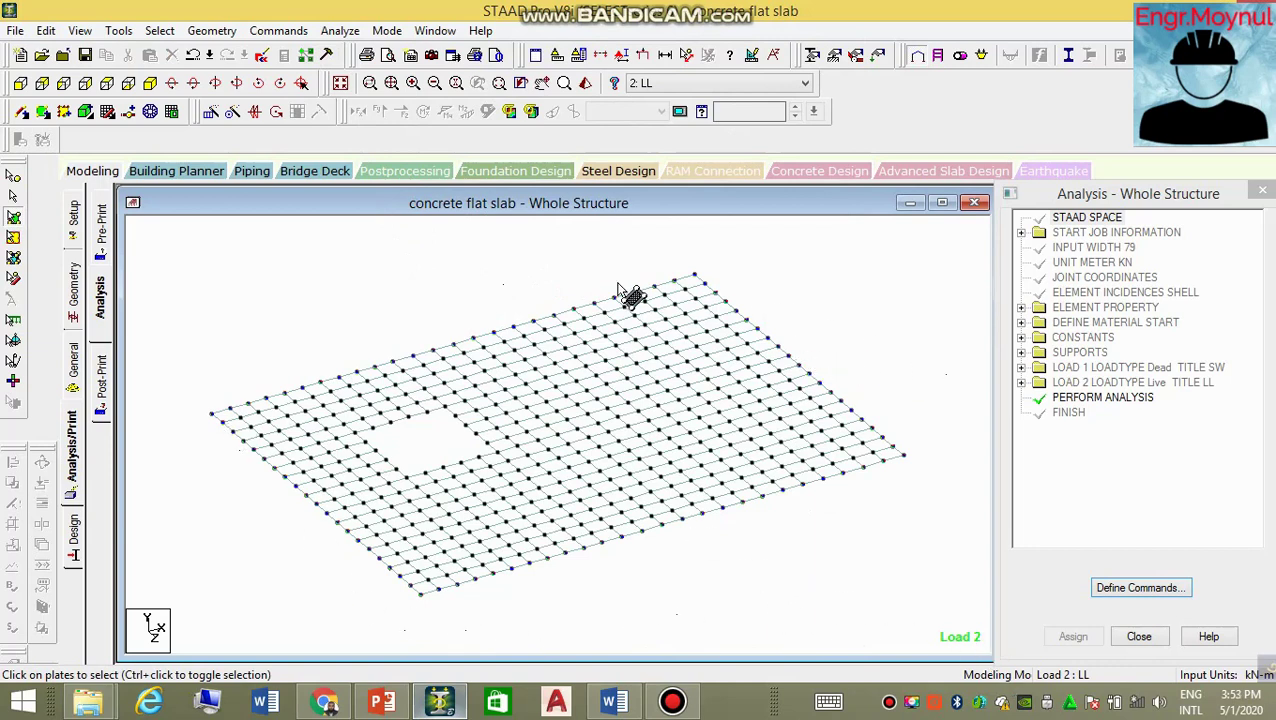
Run the analysis of the slab, saving the modified structure.
left_click(340, 31)
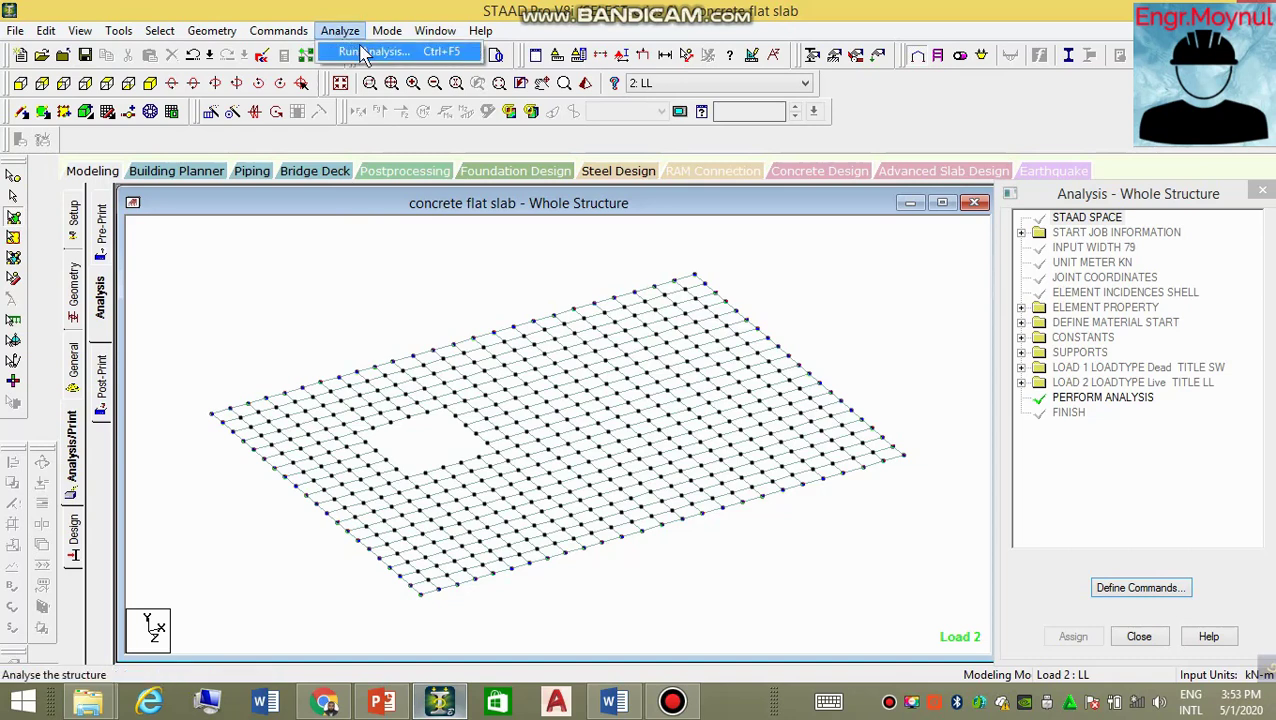
left_click(363, 50)
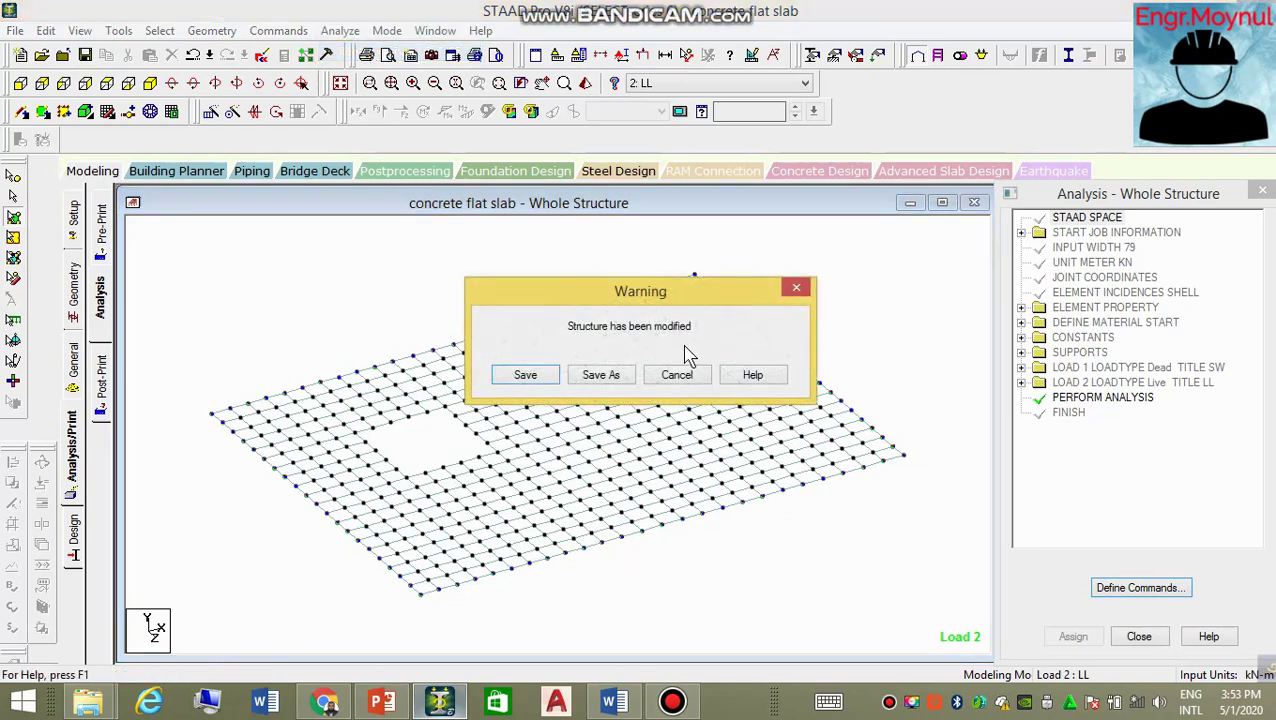
left_click(525, 377)
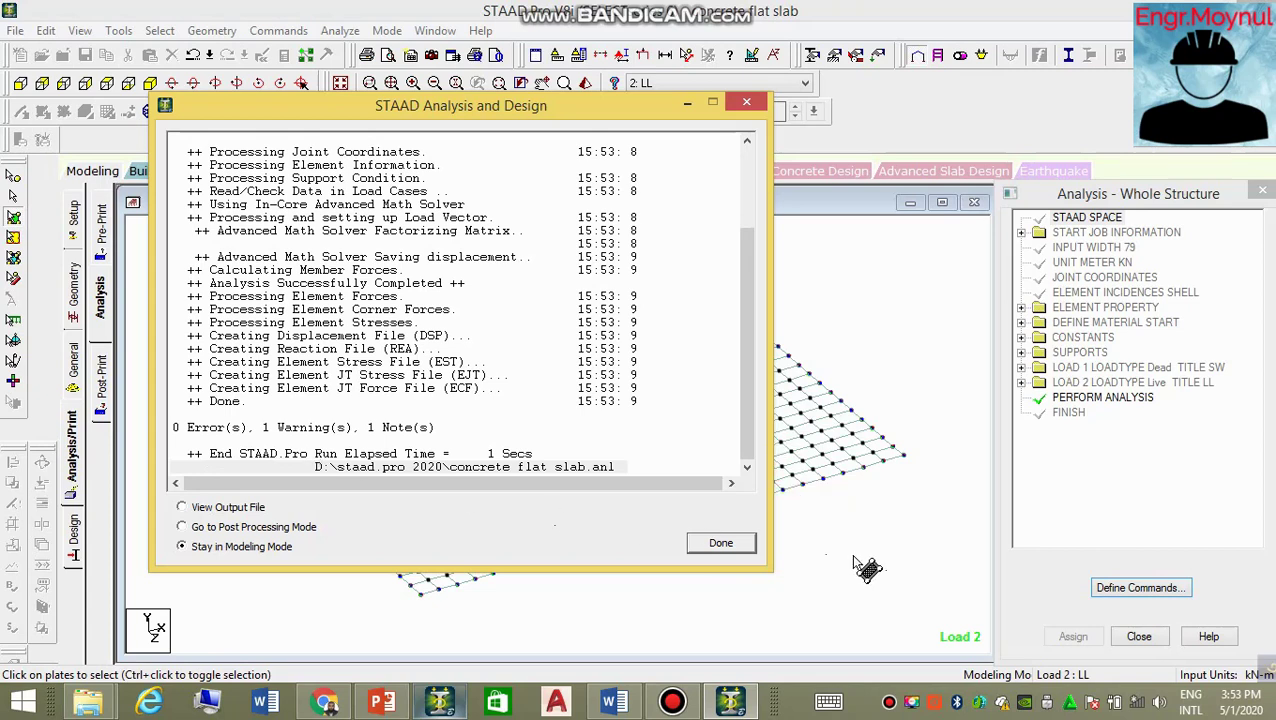
View the analysis output file, examine its joint instability warning, and minimize the output viewer.
left_click(226, 508)
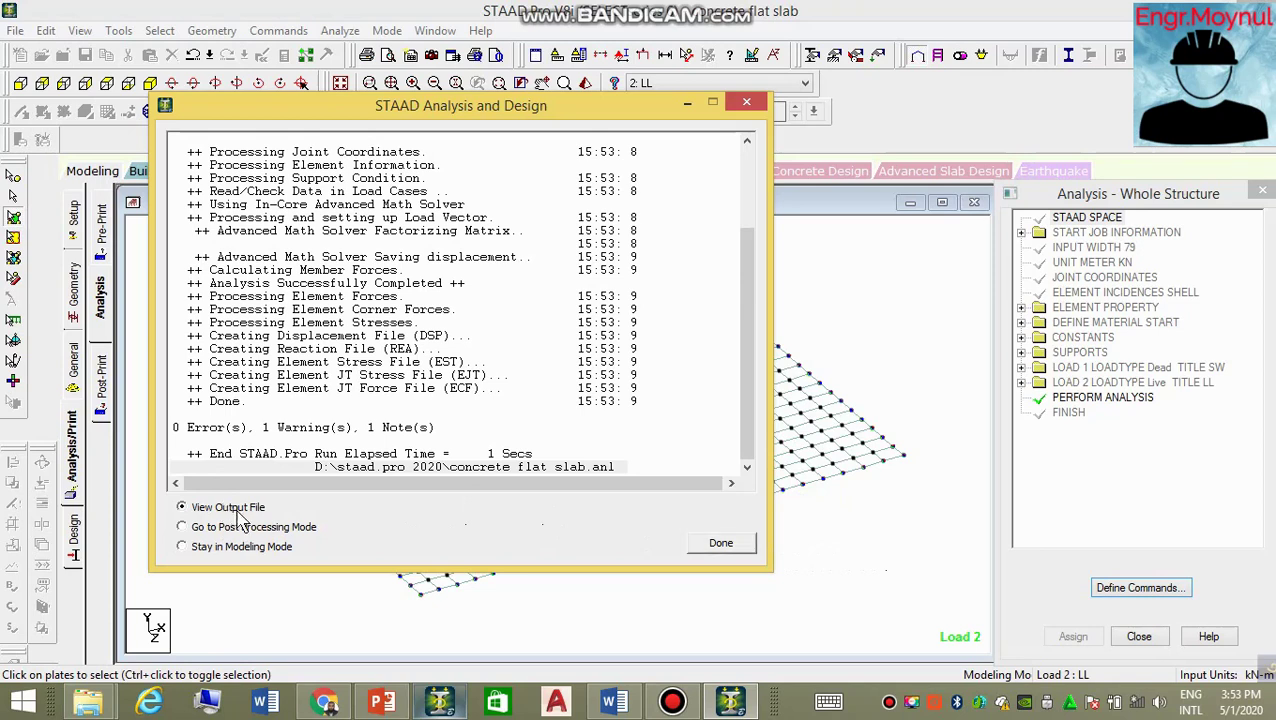
left_click(736, 550)
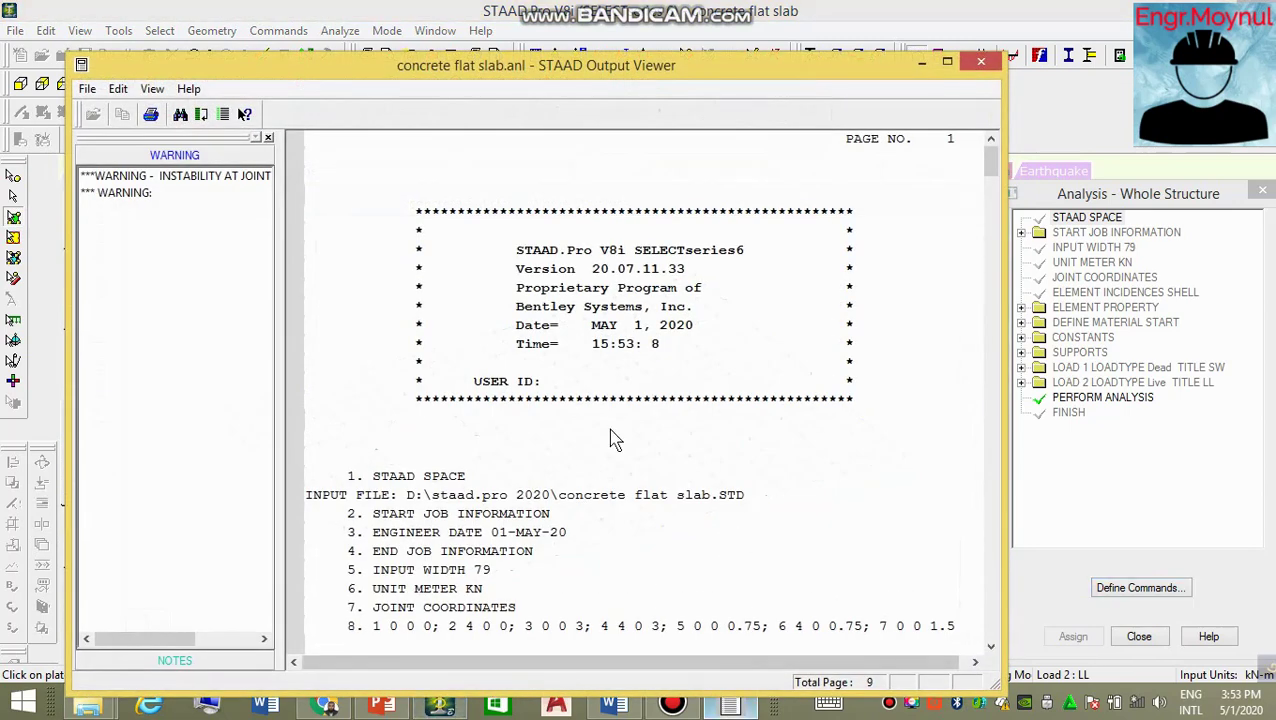
left_click(193, 178)
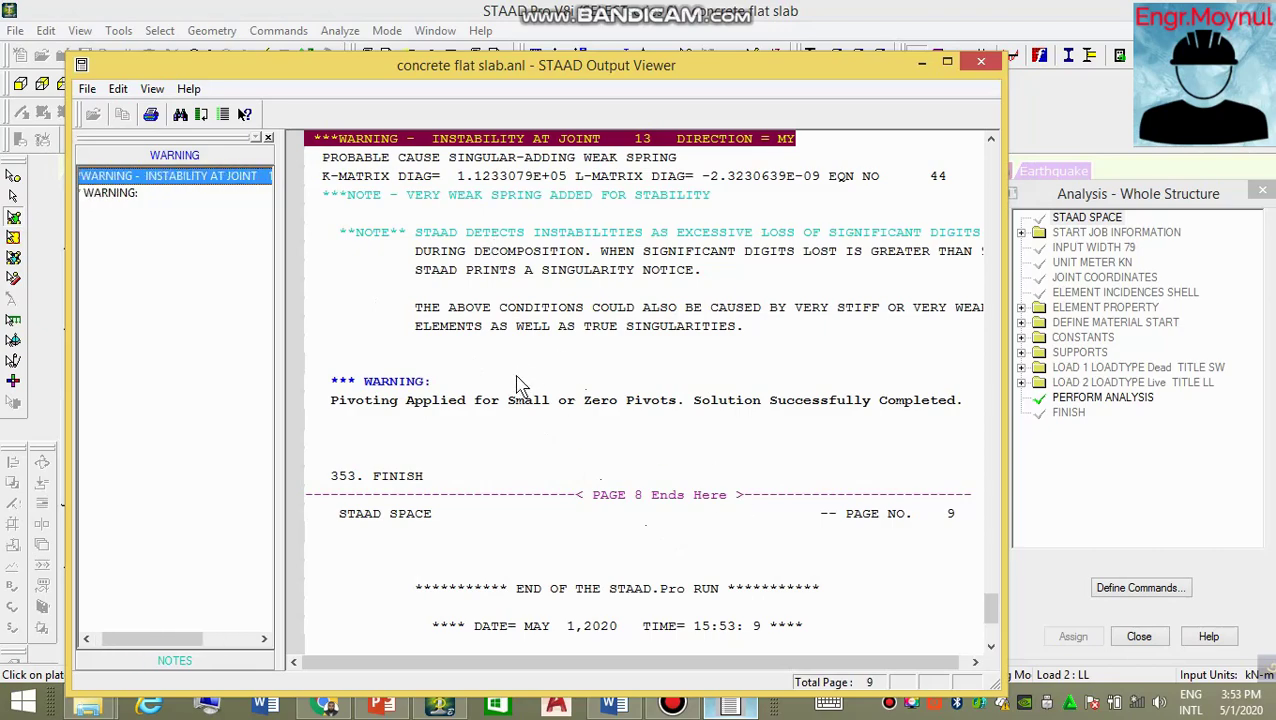
left_click_drag(985, 625, 965, 148)
left_click(921, 62)
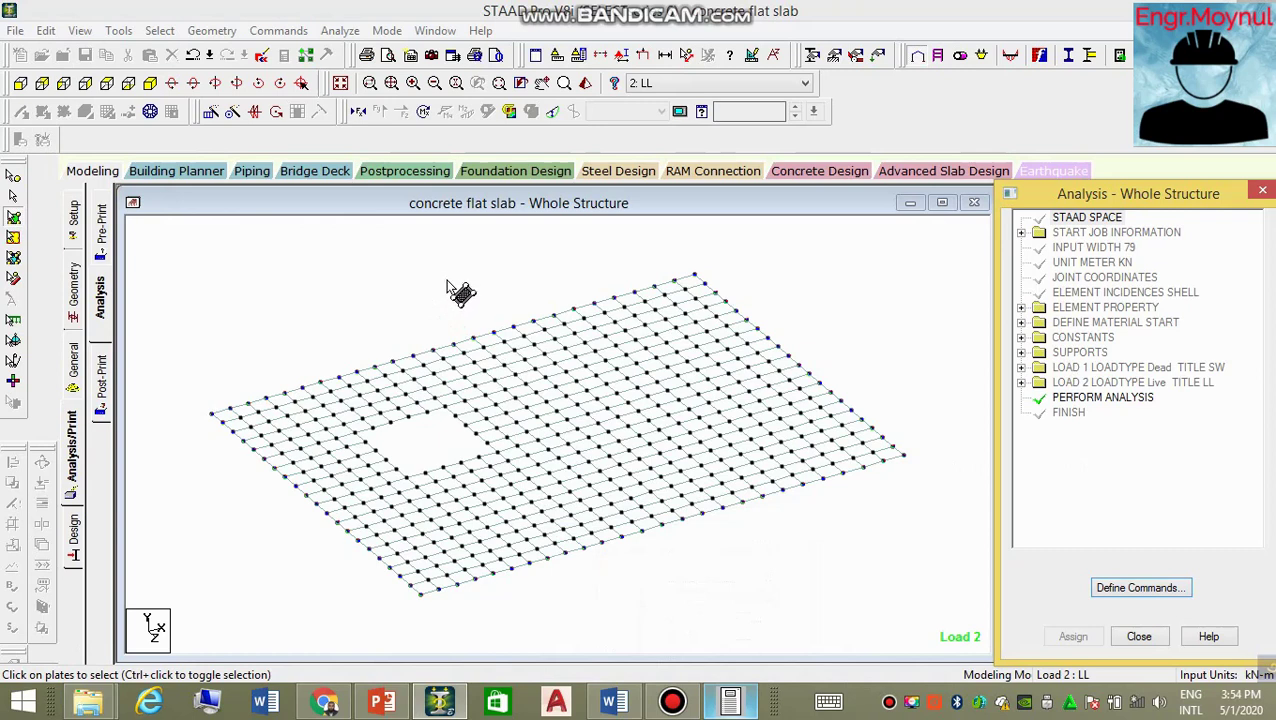
Enter postprocessing mode with load cases 1 SW and 2 LL included in the results.
left_click(405, 173)
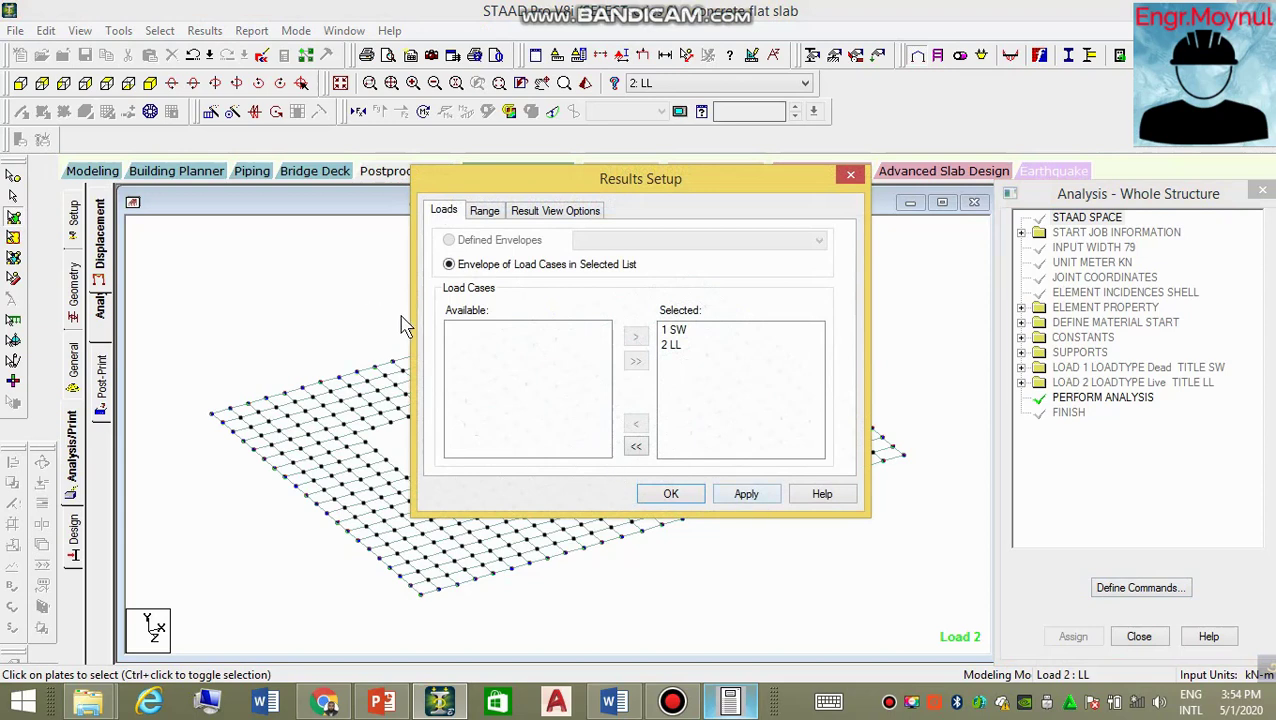
left_click(747, 494)
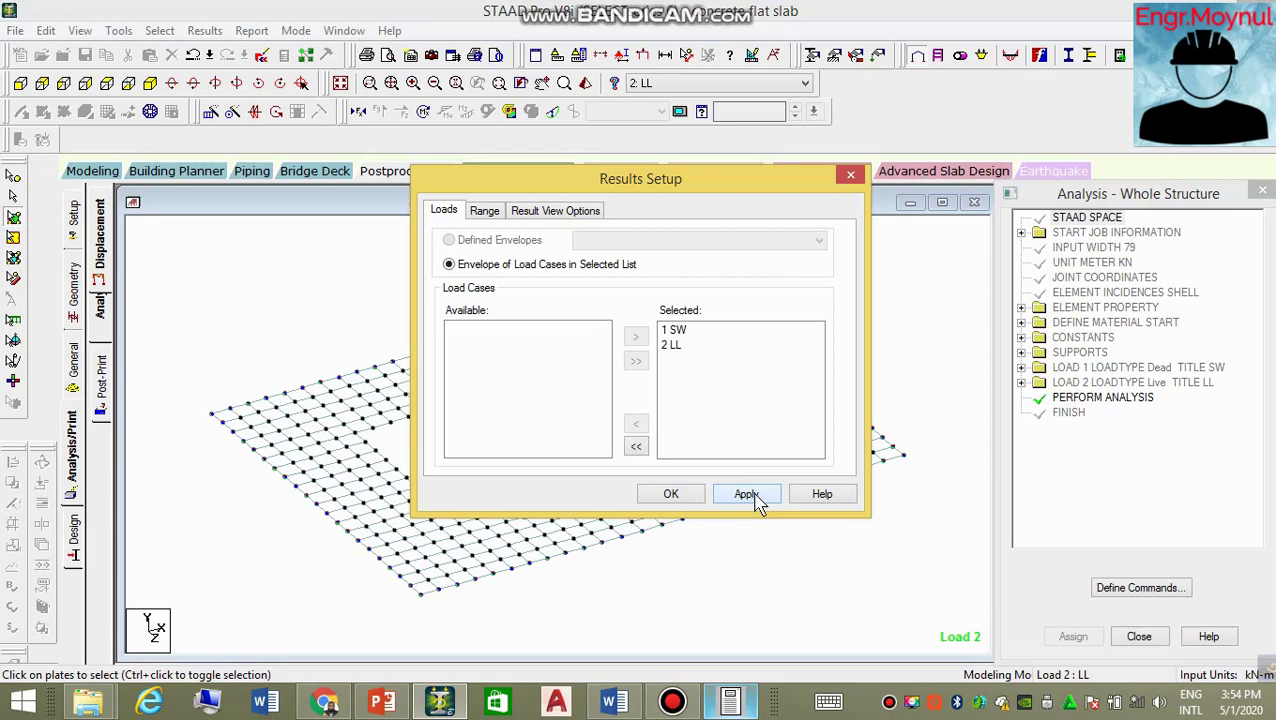
left_click(683, 492)
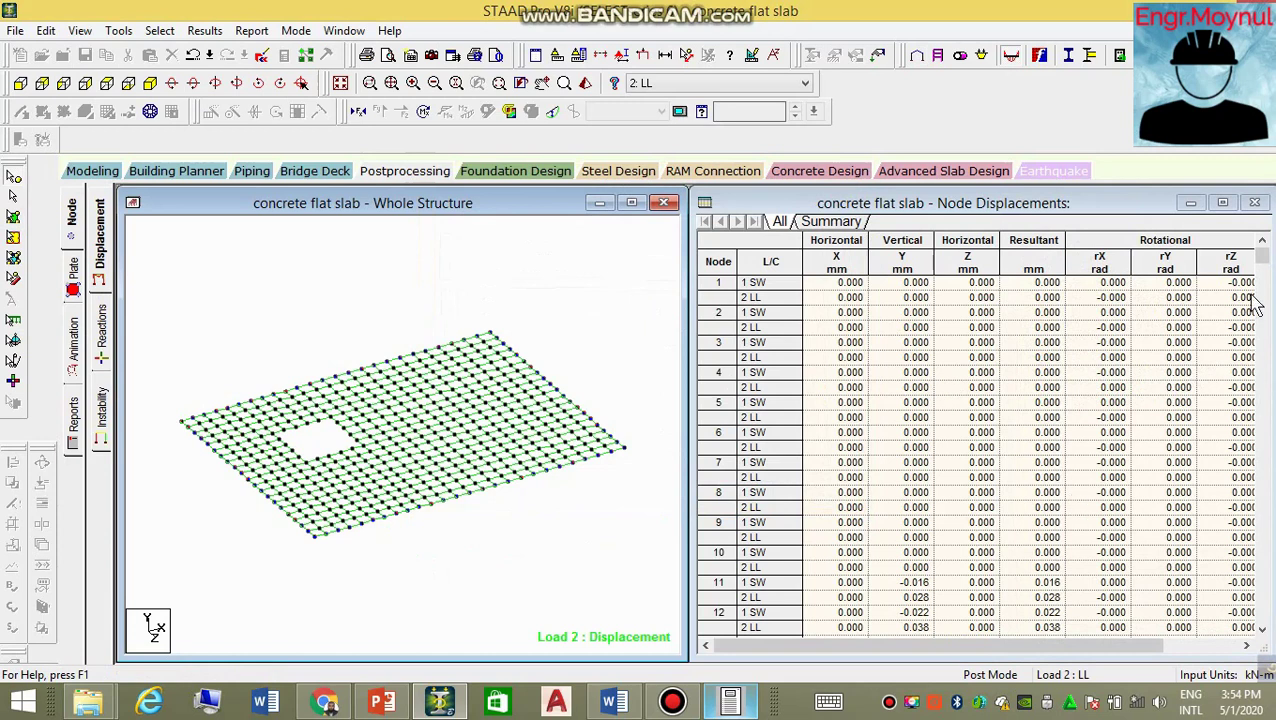
Examine the summary of node displacements and the support reactions of the slab.
left_click(831, 221)
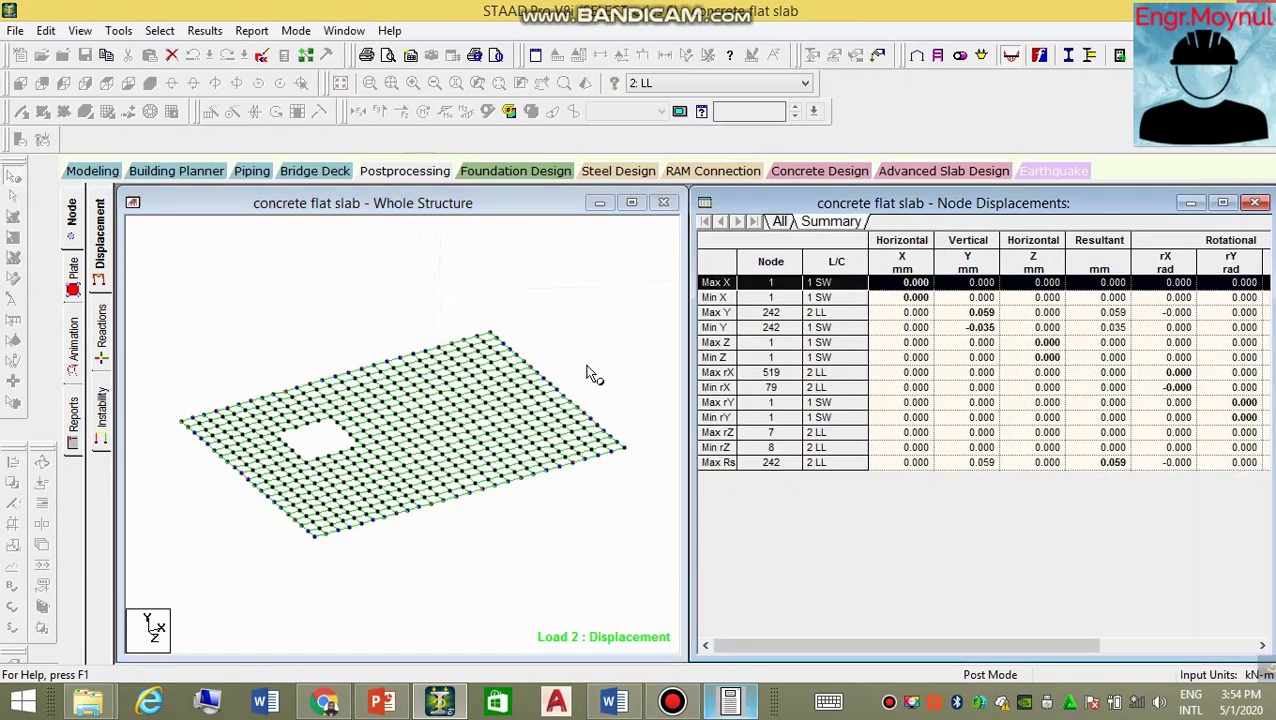
left_click(102, 328)
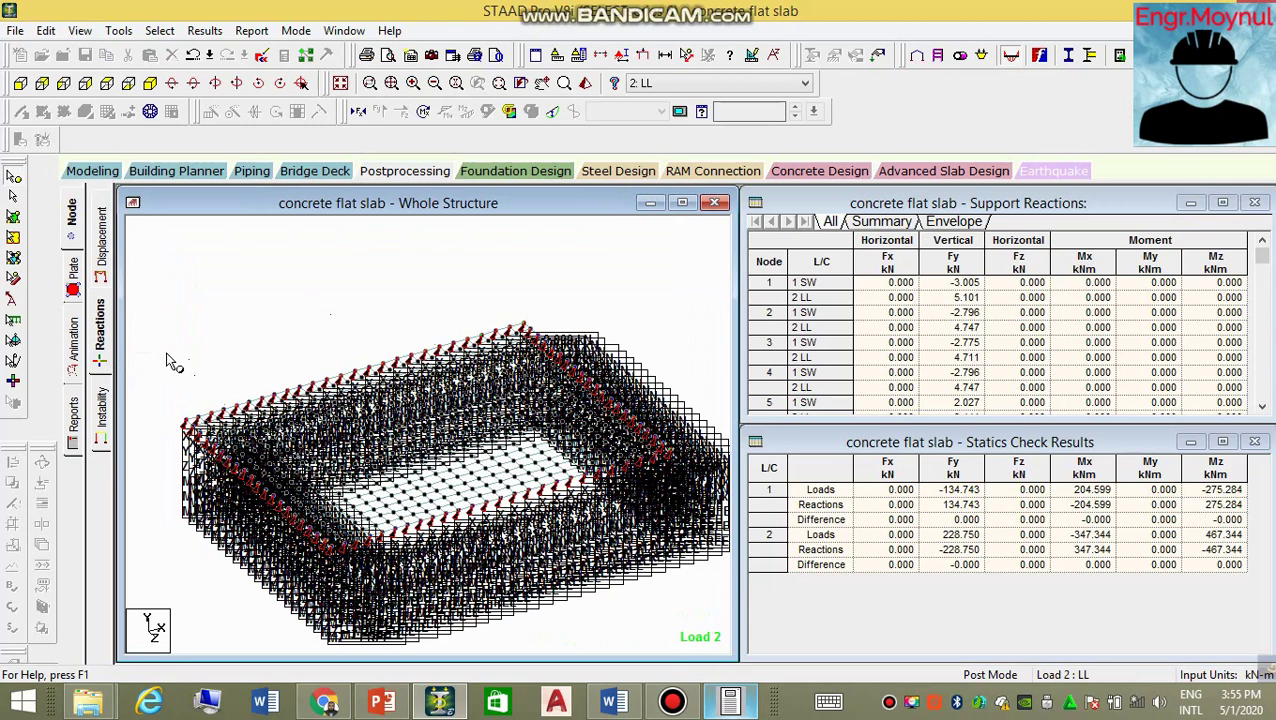
Display the Max Absolute plate stress contour with normal fill for load case 2: LL on the slab.
left_click(77, 286)
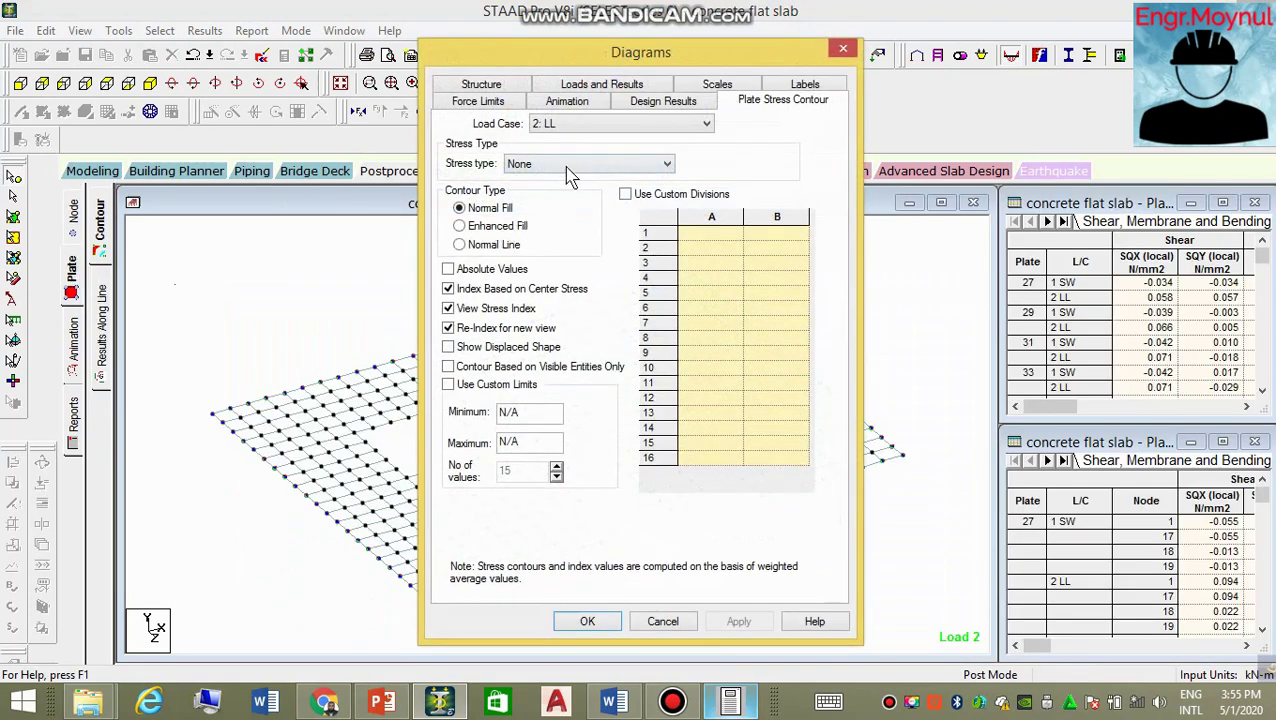
left_click(570, 170)
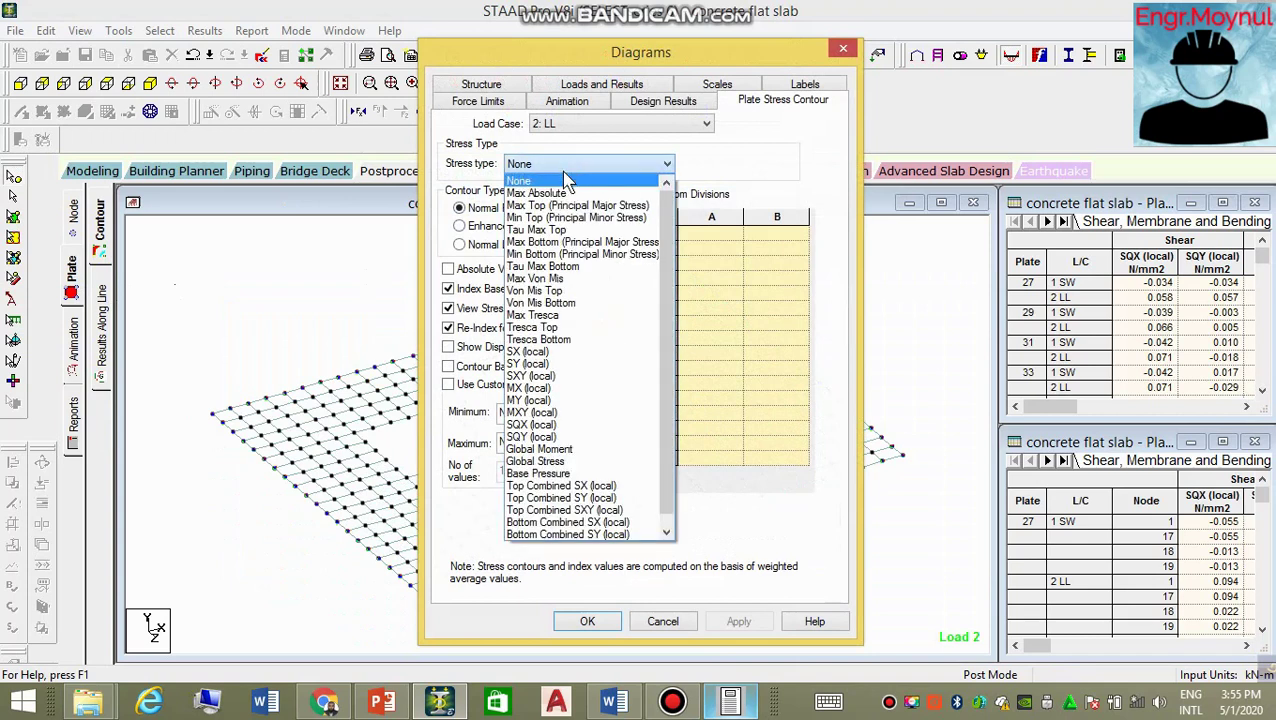
left_click(565, 192)
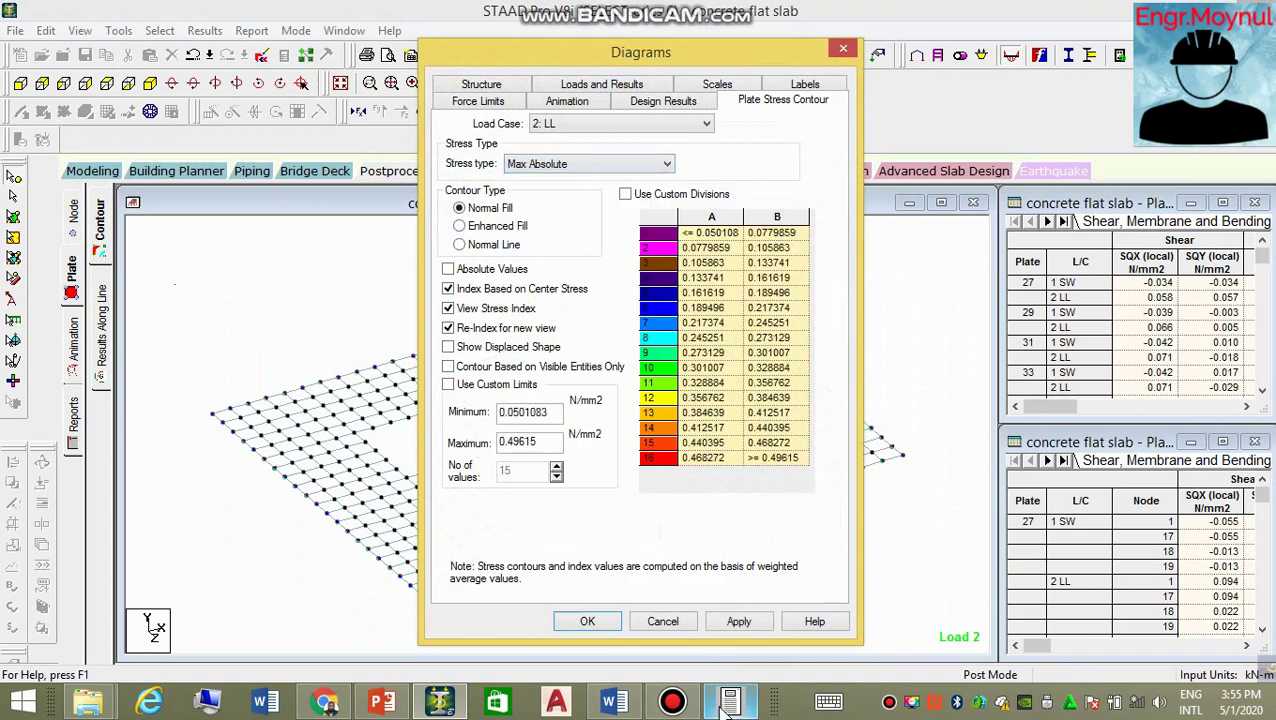
left_click(739, 622)
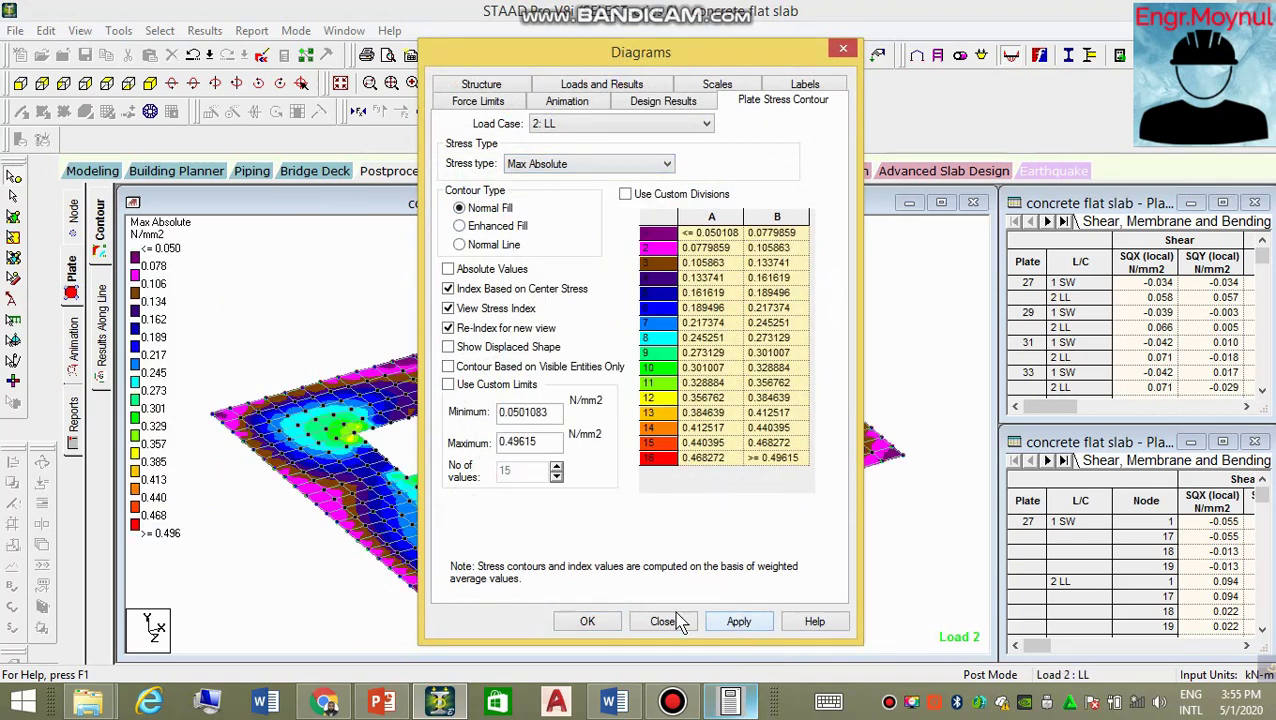
left_click(588, 621)
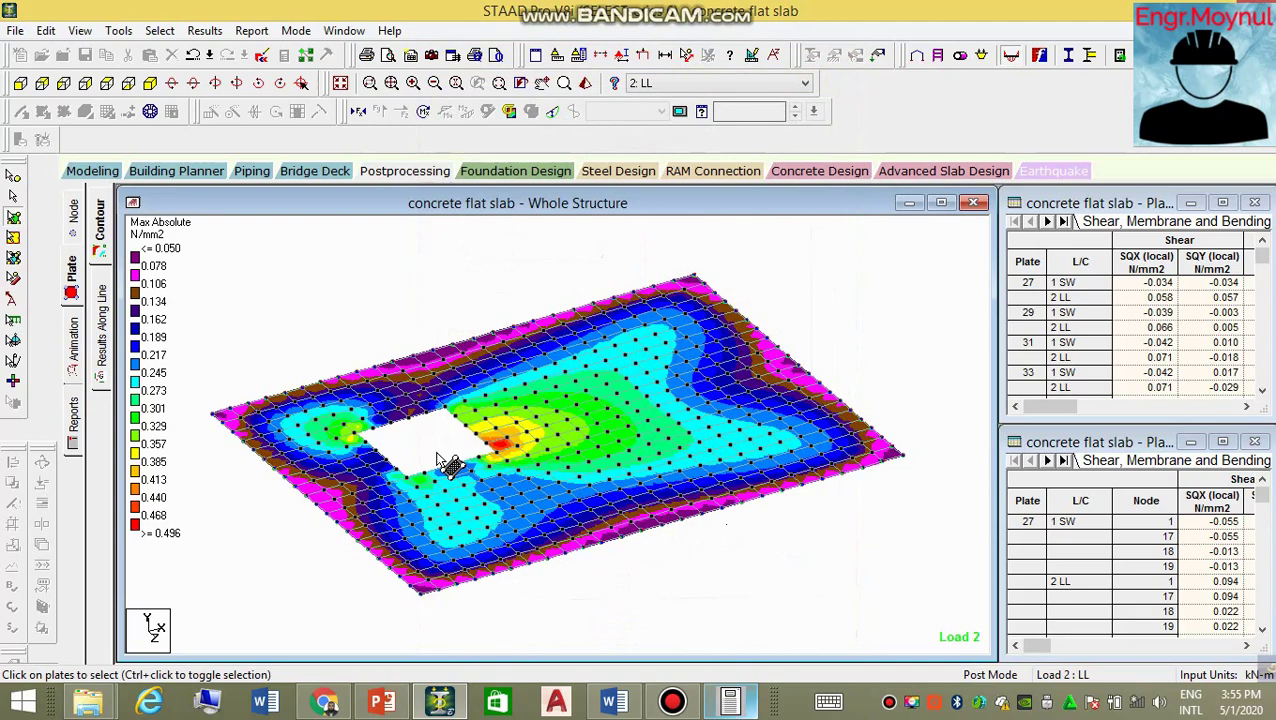
scroll(399, 441, "up", 1)
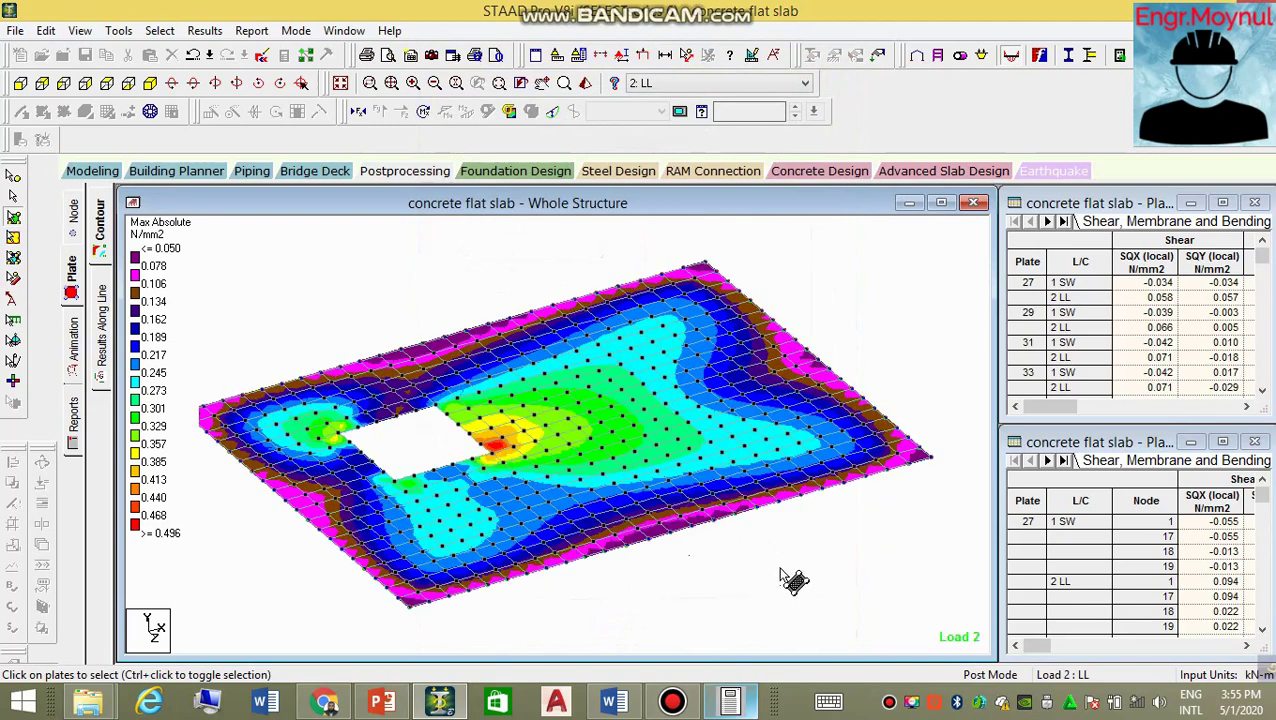
Look up "plate" in the OpenSTAAD help index and open the plate elements topic.
left_click(390, 31)
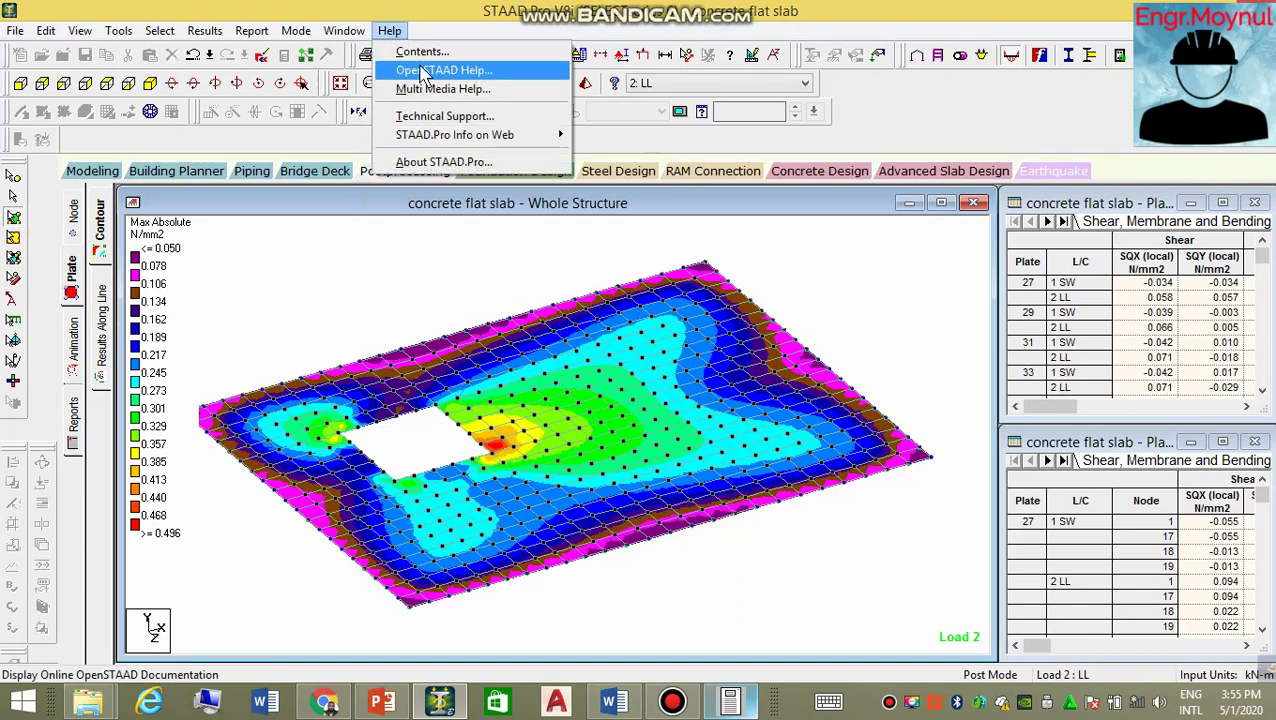
left_click(424, 72)
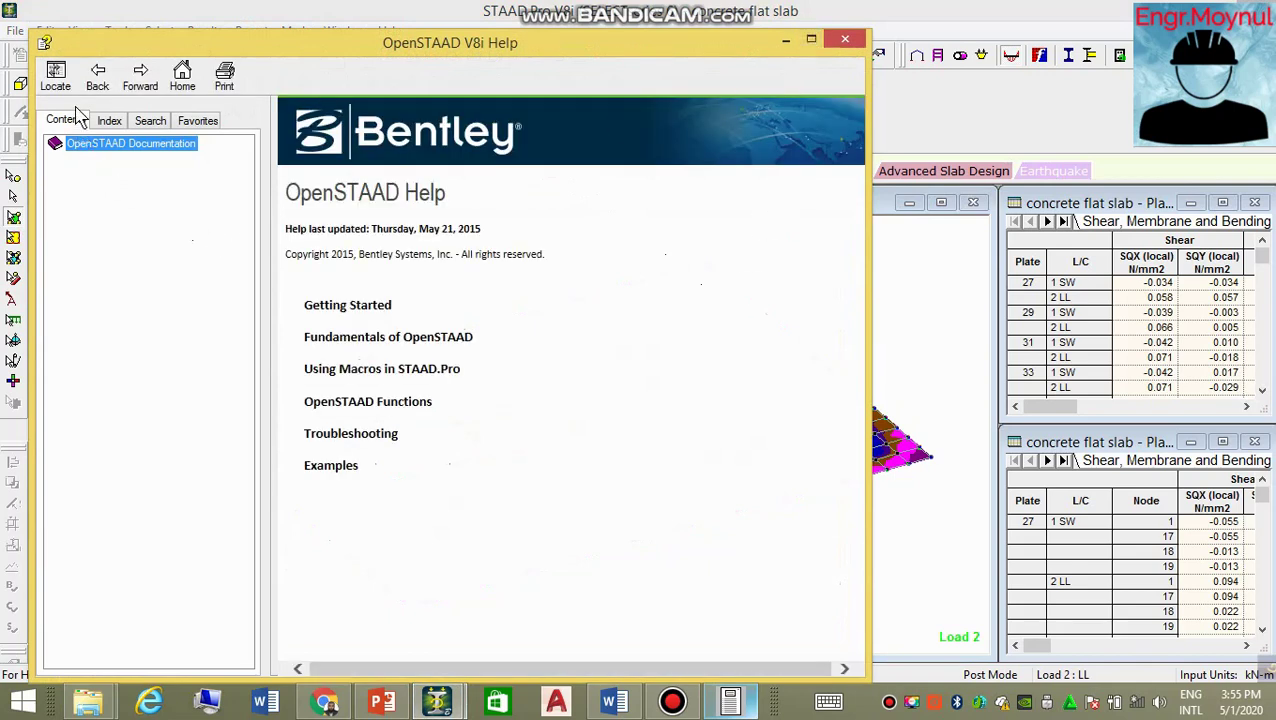
left_click(110, 121)
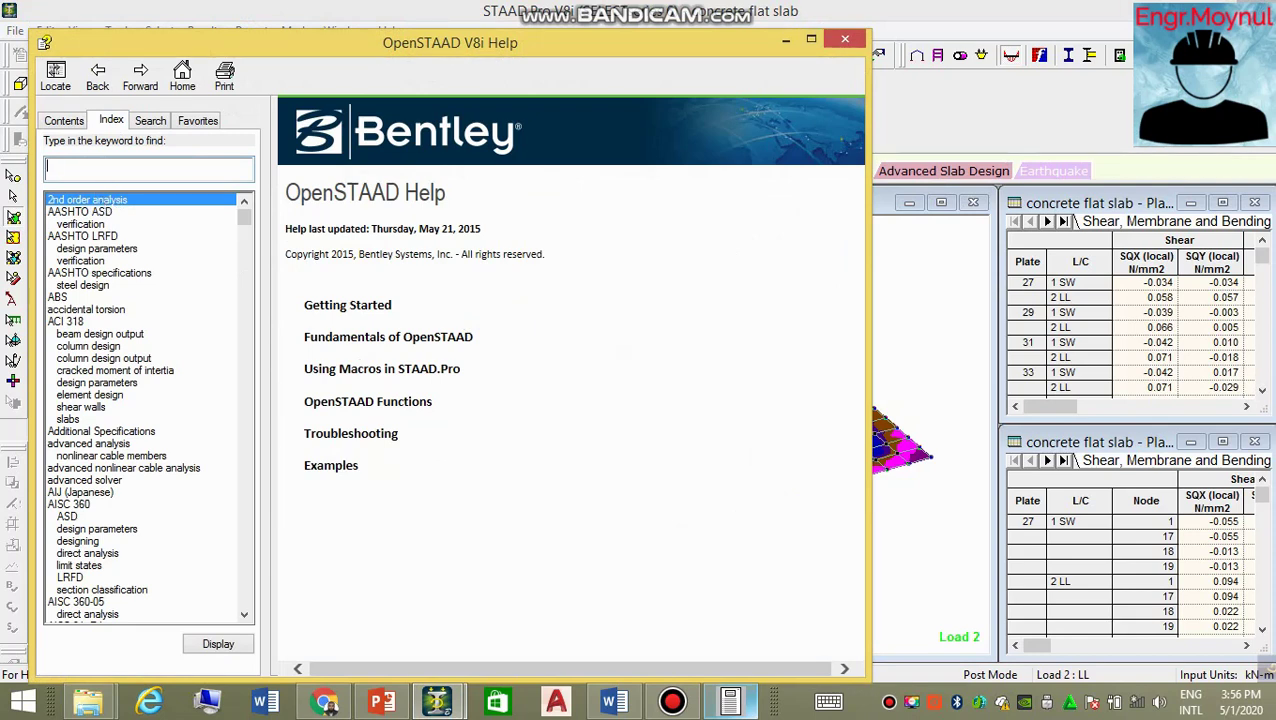
type("plate")
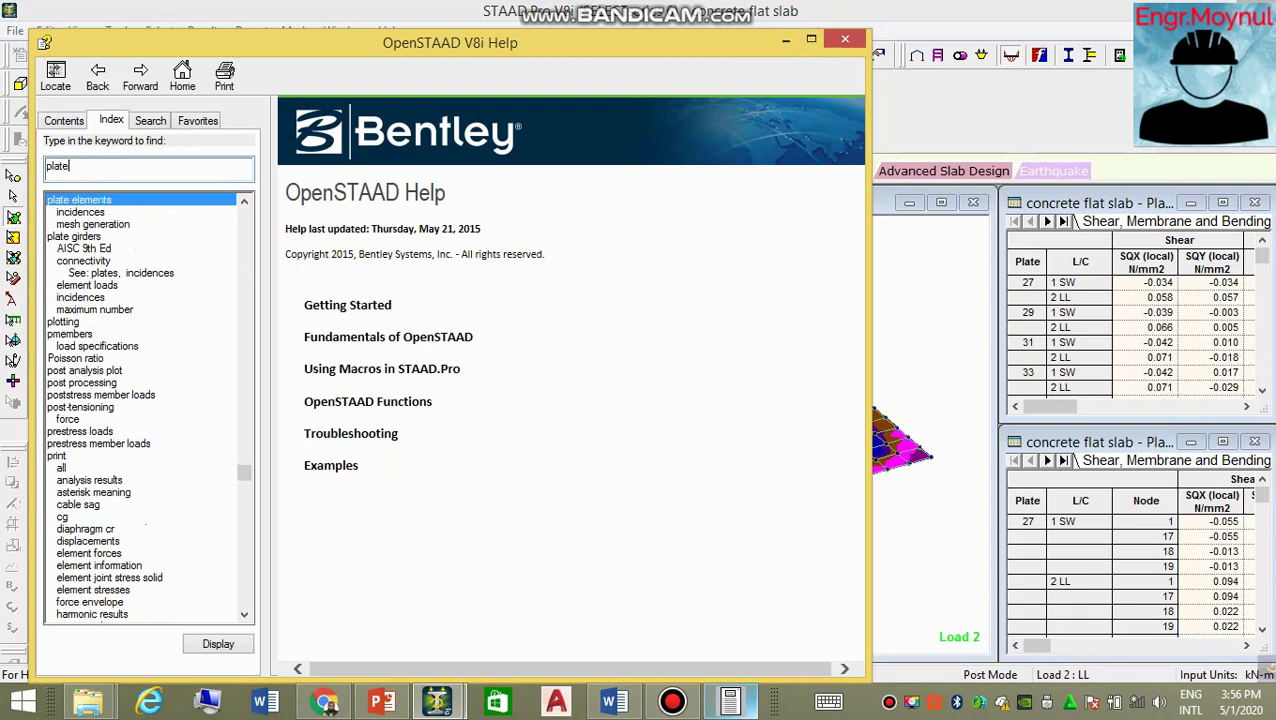
left_click(144, 201)
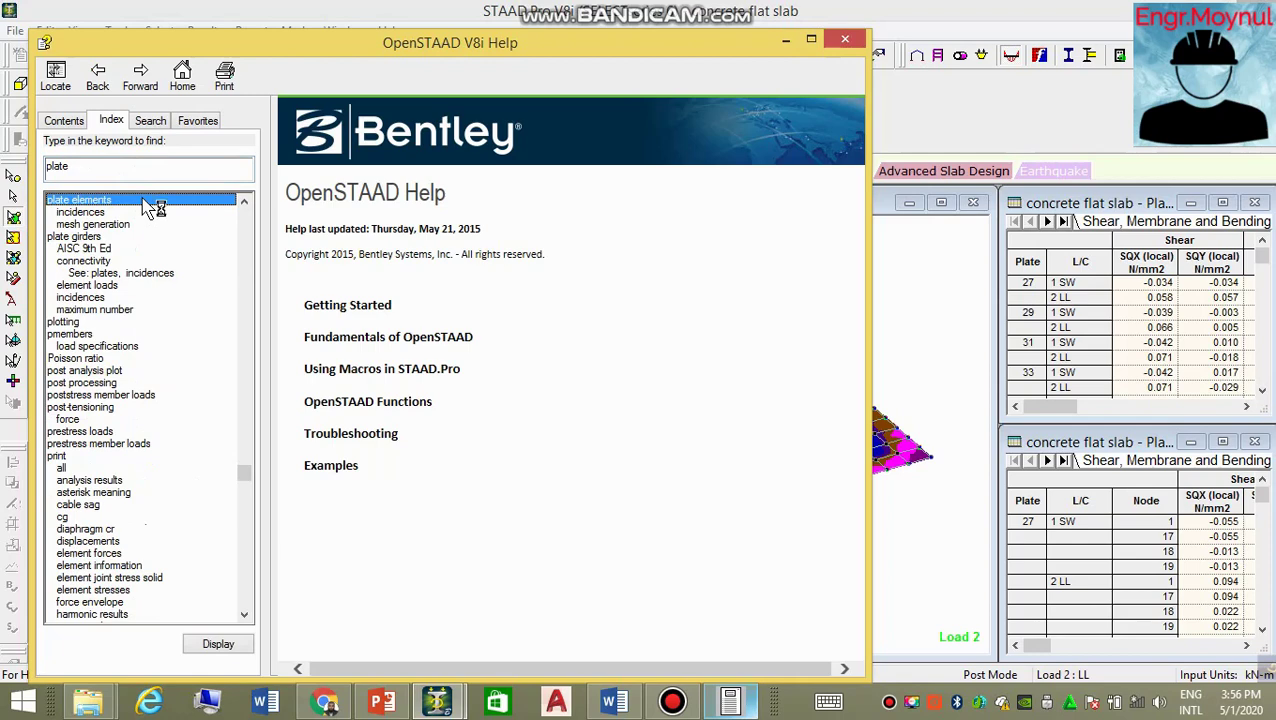
double_click(152, 207)
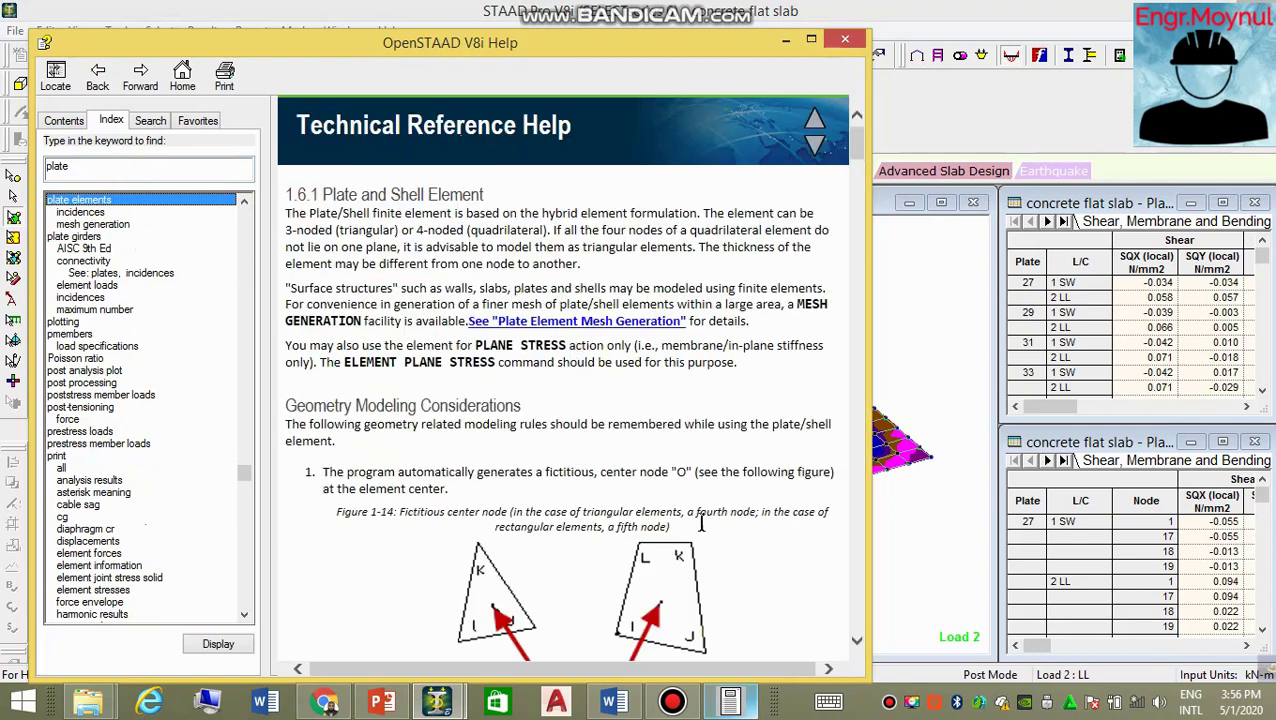
Read the Plate and Shell Element topic, examining the quadratic stress distribution figure for plate bending, and minimize the help window.
scroll(745, 484, "down", 5)
left_click(745, 483)
scroll(745, 483, "down", 4)
scroll(748, 490, "down", 10)
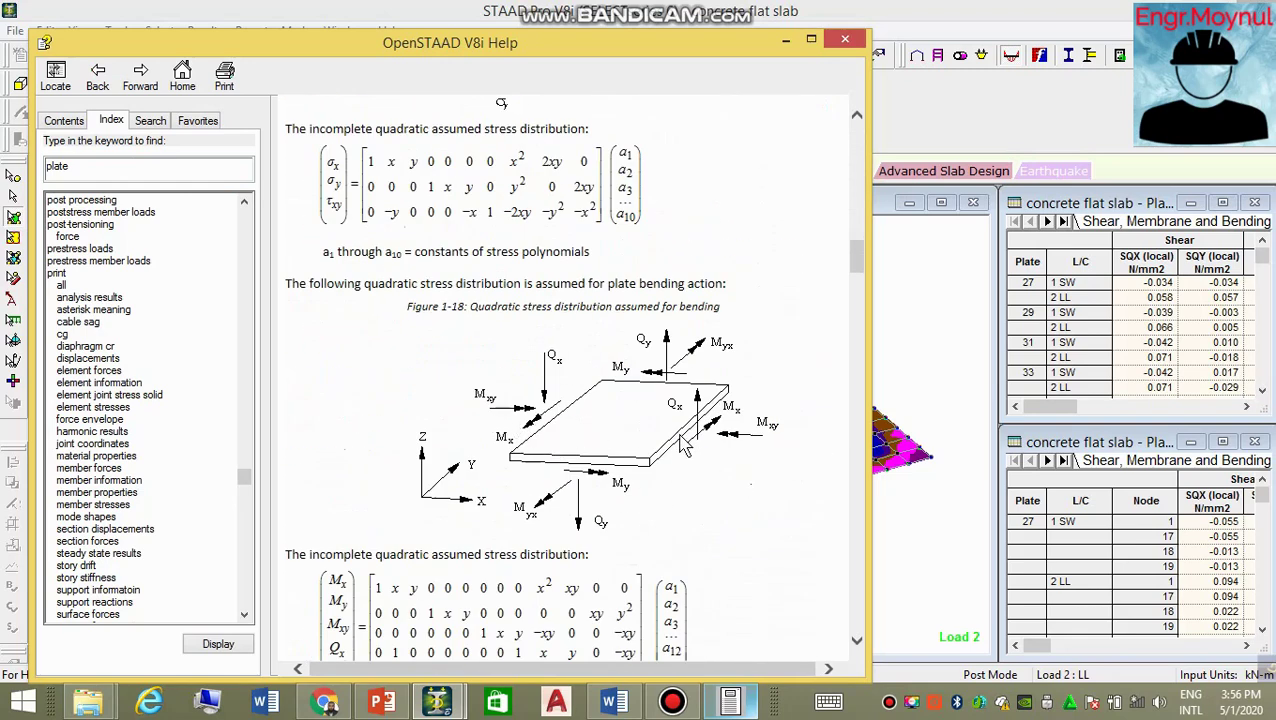
scroll(495, 435, "down", 5)
scroll(491, 428, "up", 3)
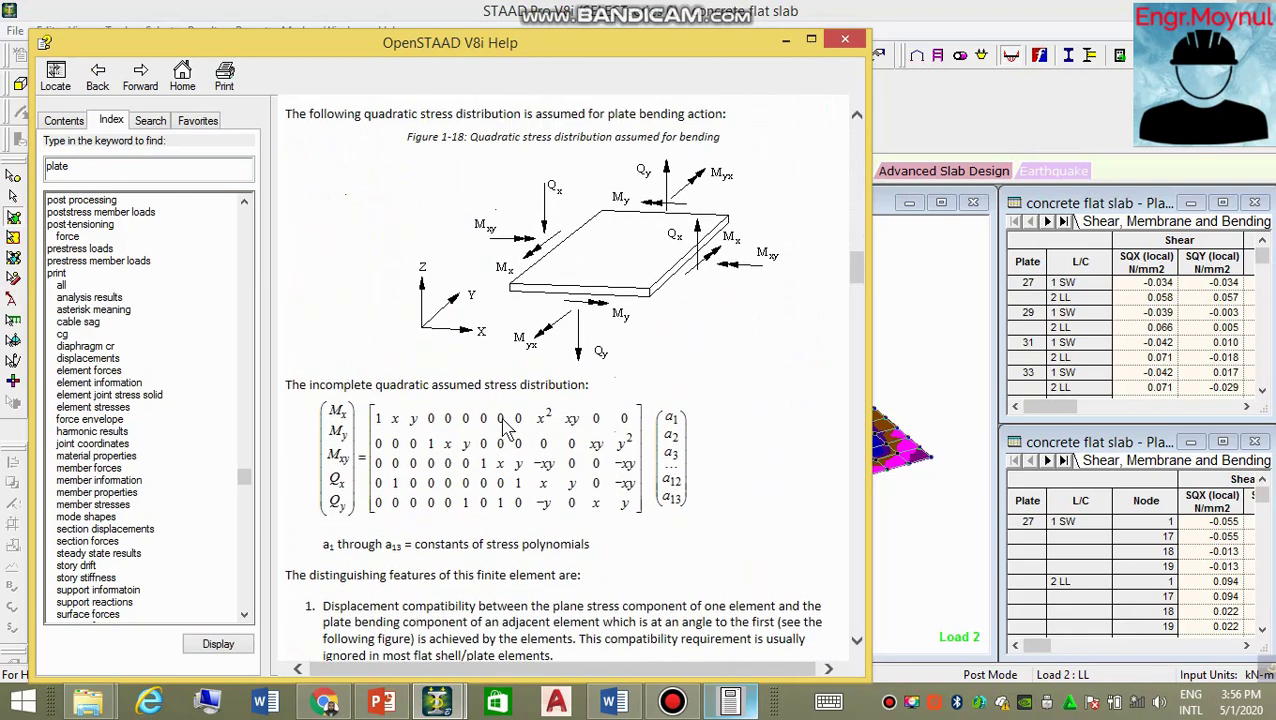
scroll(505, 428, "down", 4)
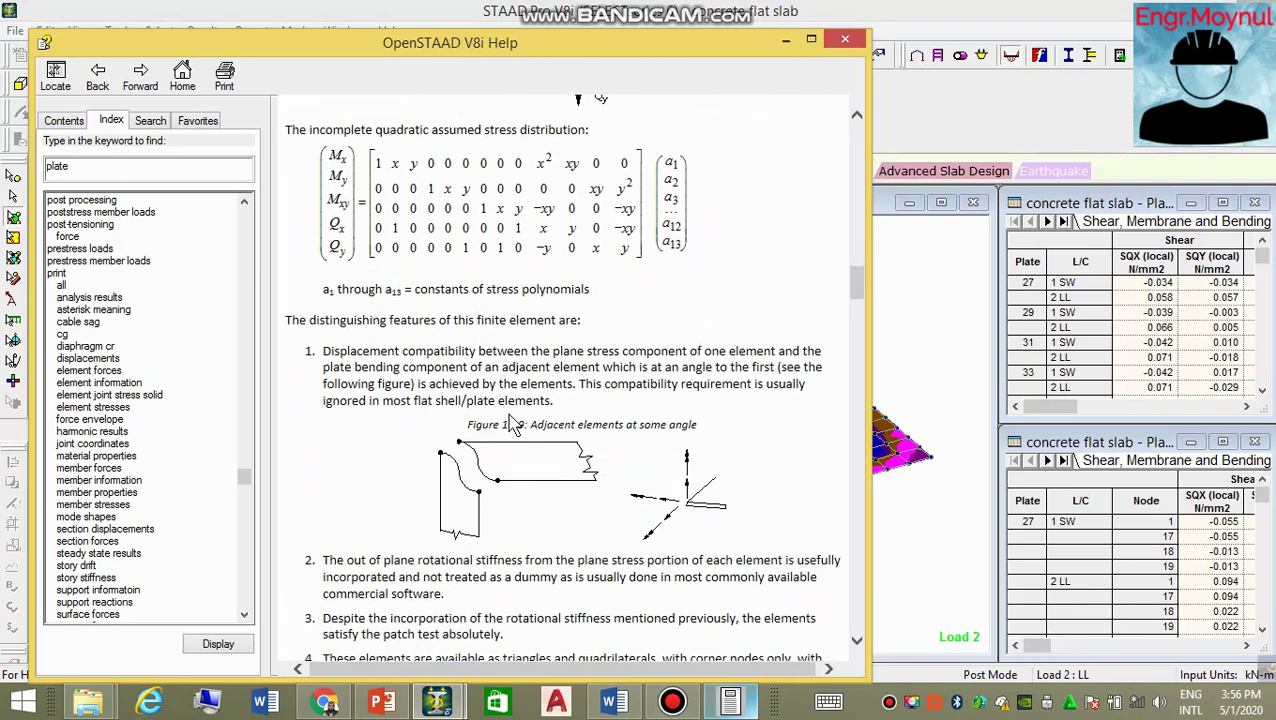
scroll(512, 424, "up", 7)
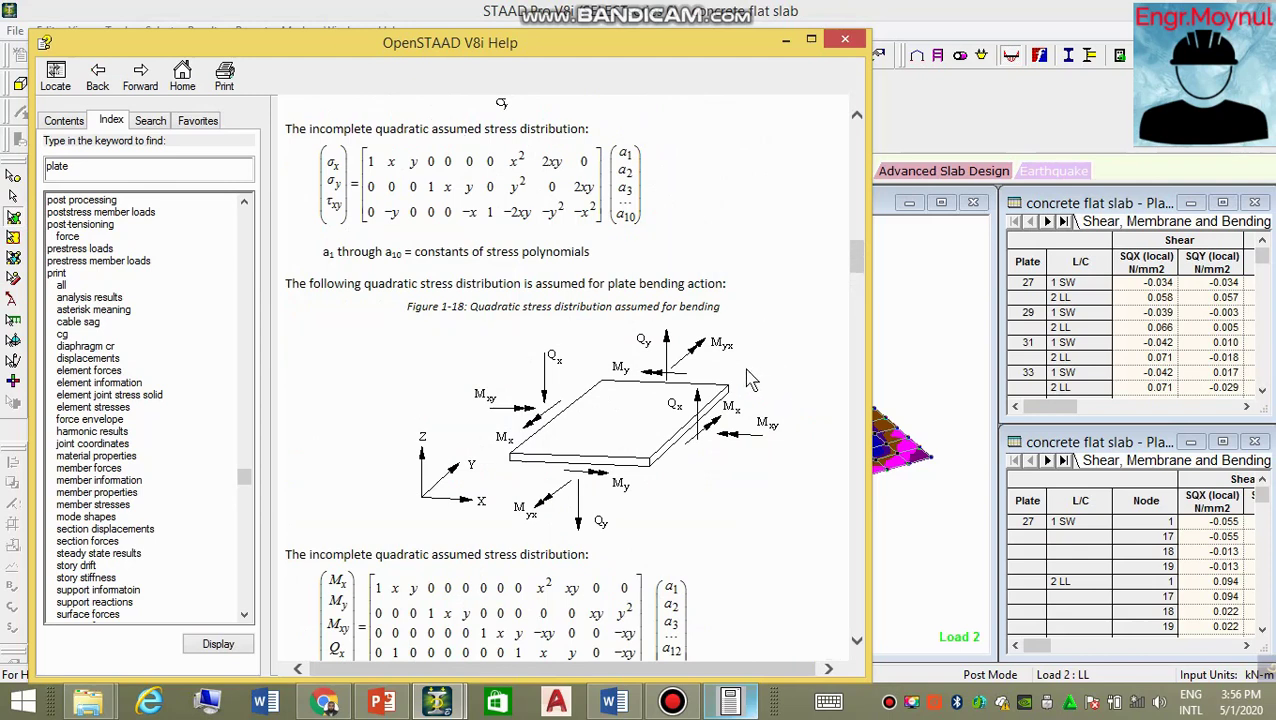
left_click(787, 42)
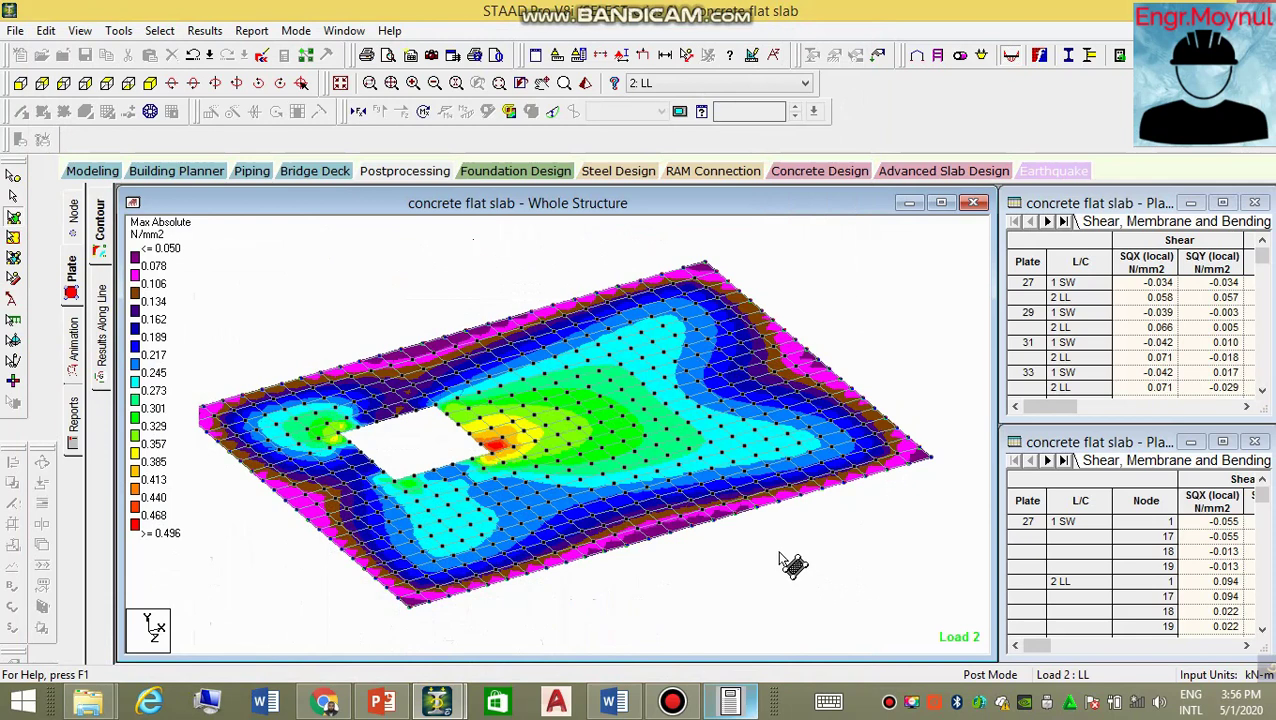
Check the tabulated results of a plate near the manhole, clear the selection, and hide the node points on the slab.
left_click(573, 415)
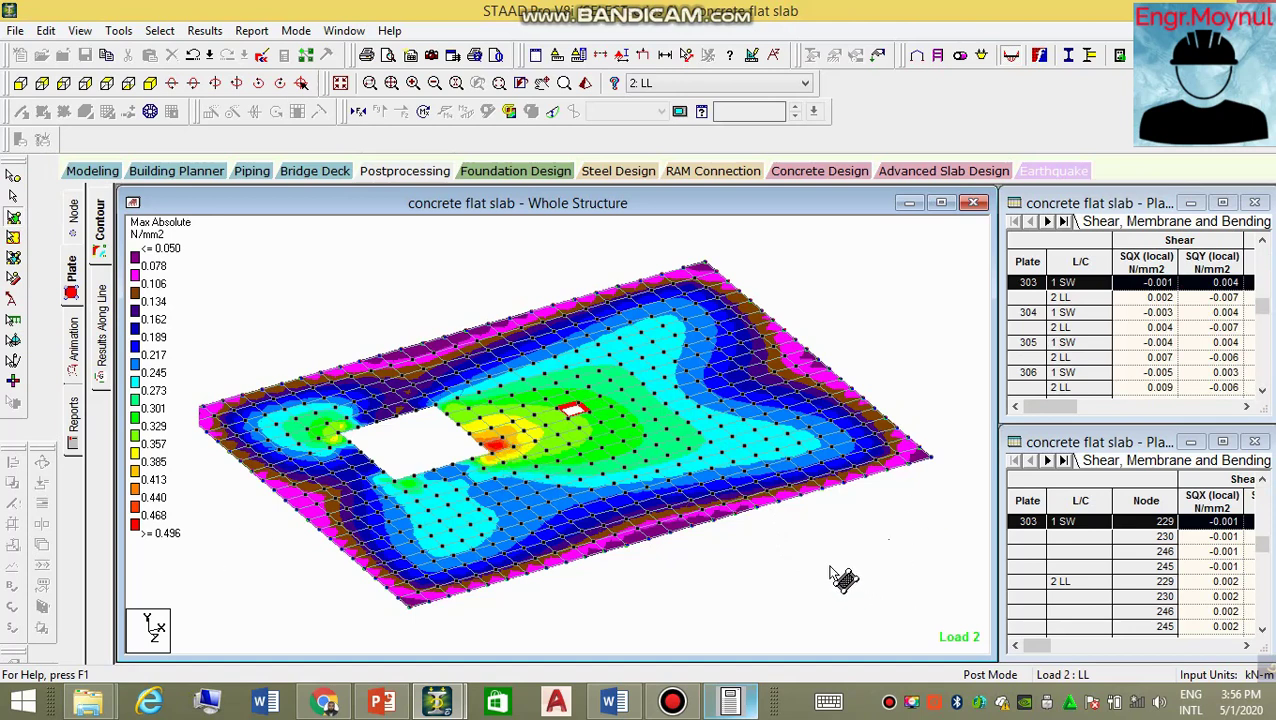
left_click(855, 545)
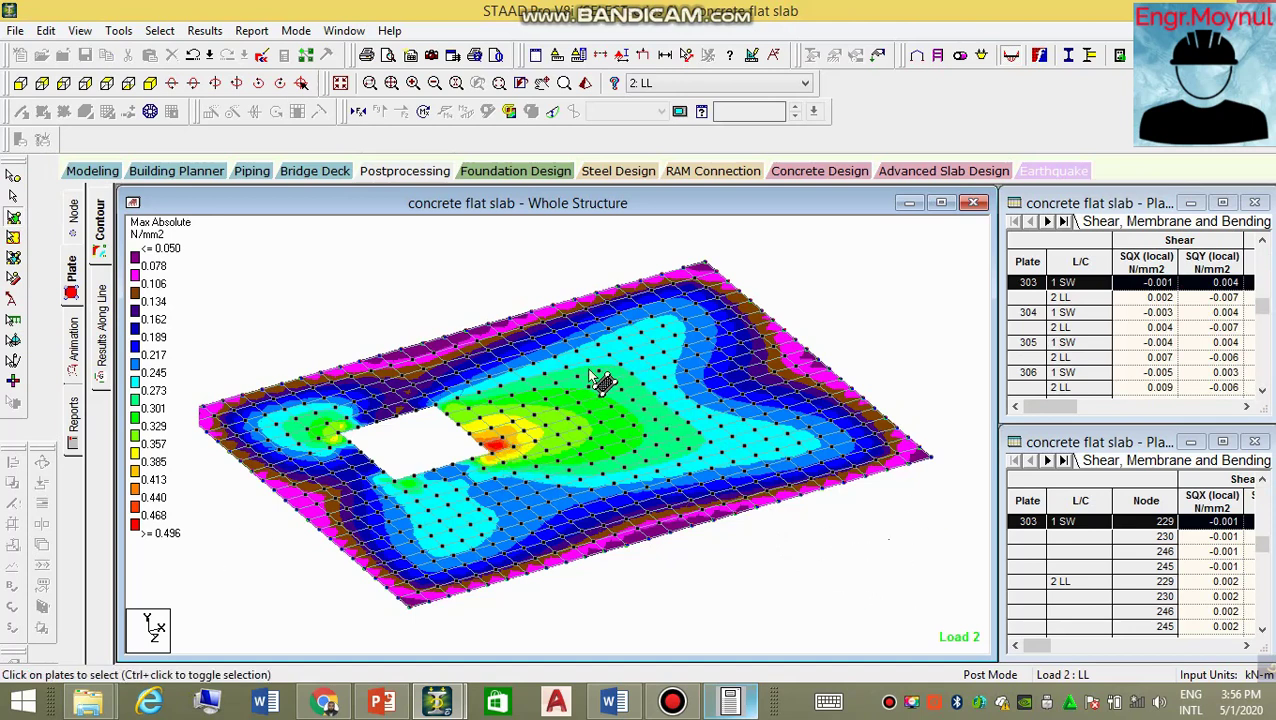
left_click(621, 55)
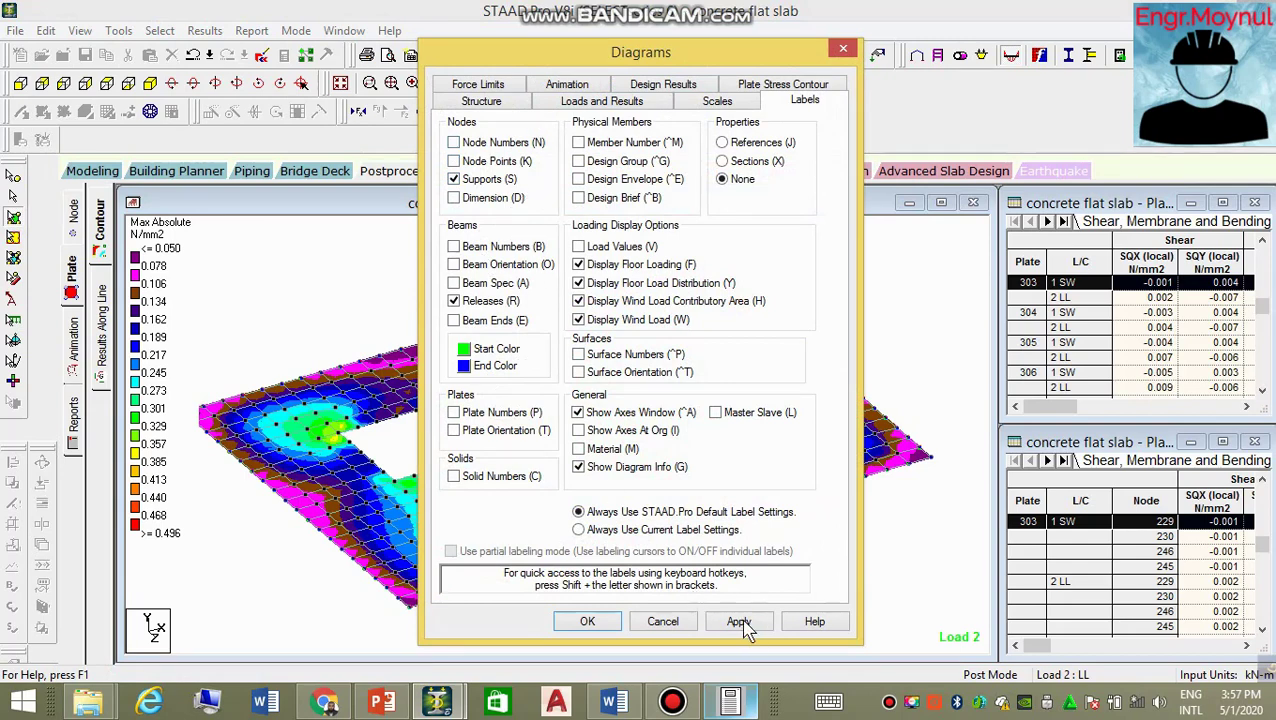
left_click(588, 621)
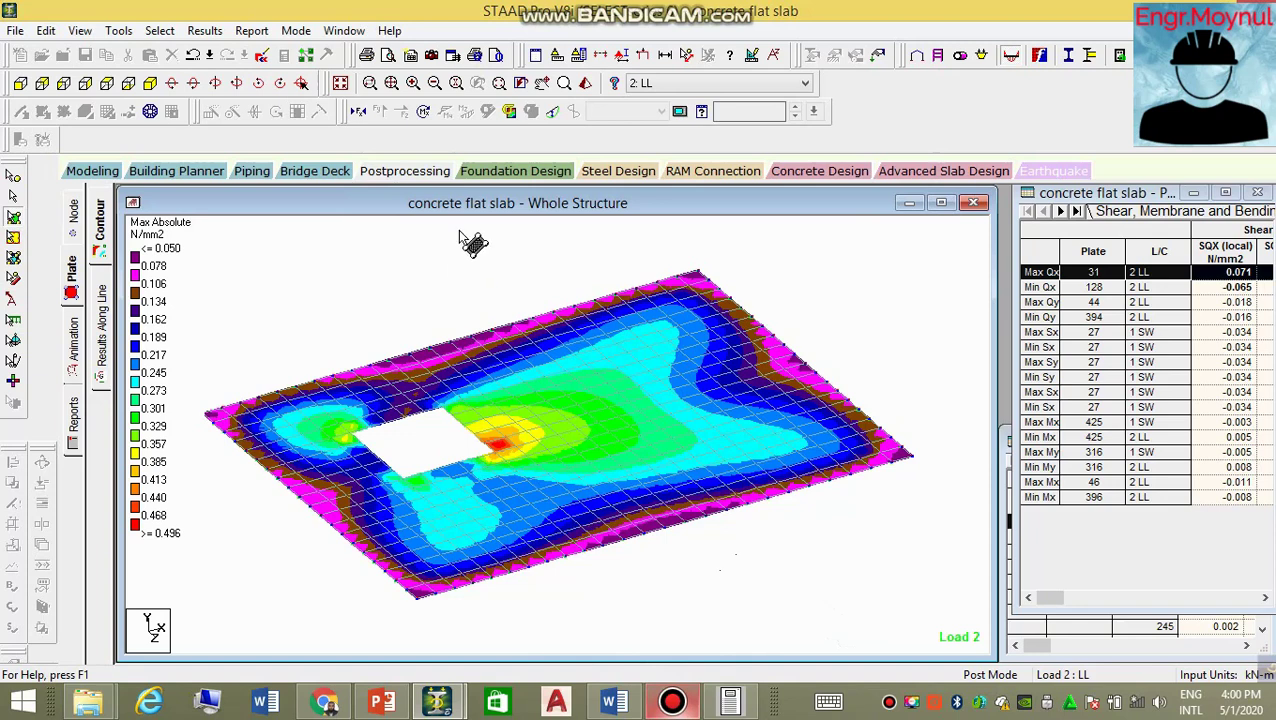
Open the 3D rendered view of the slab, enlarge its window, and examine the slab and manhole from another angle.
left_click(586, 84)
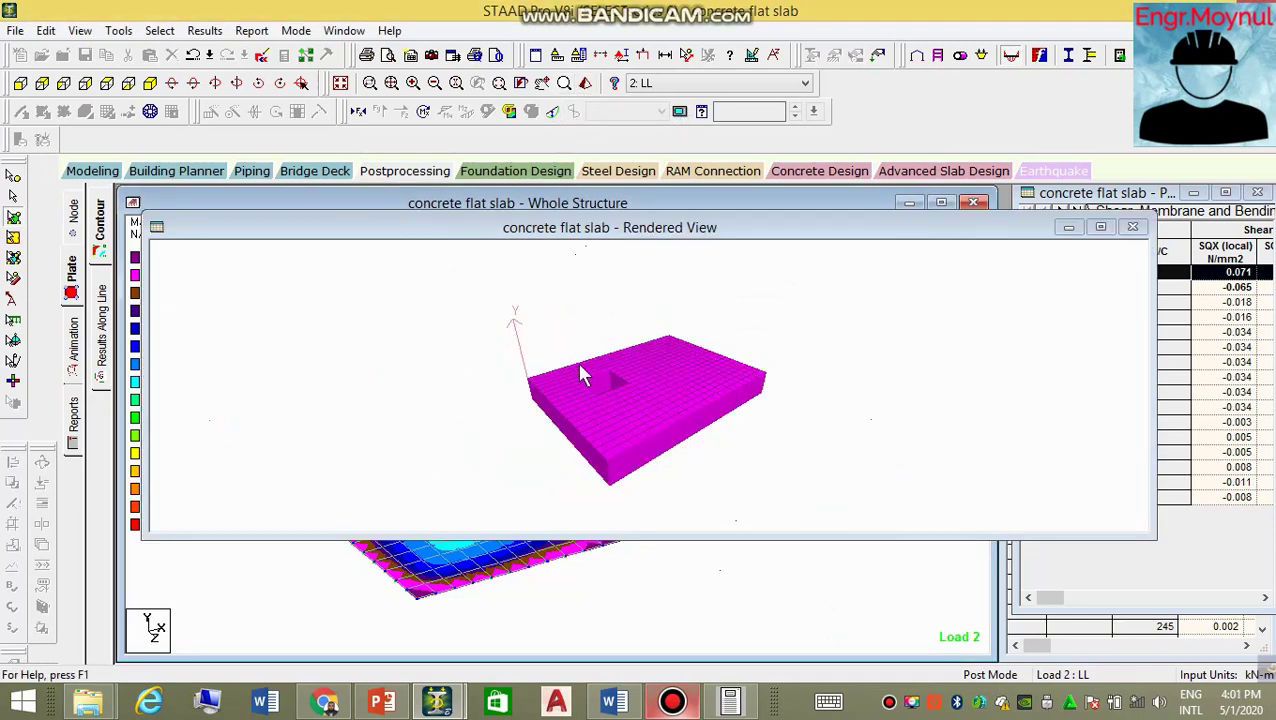
scroll(585, 482, "up", 3)
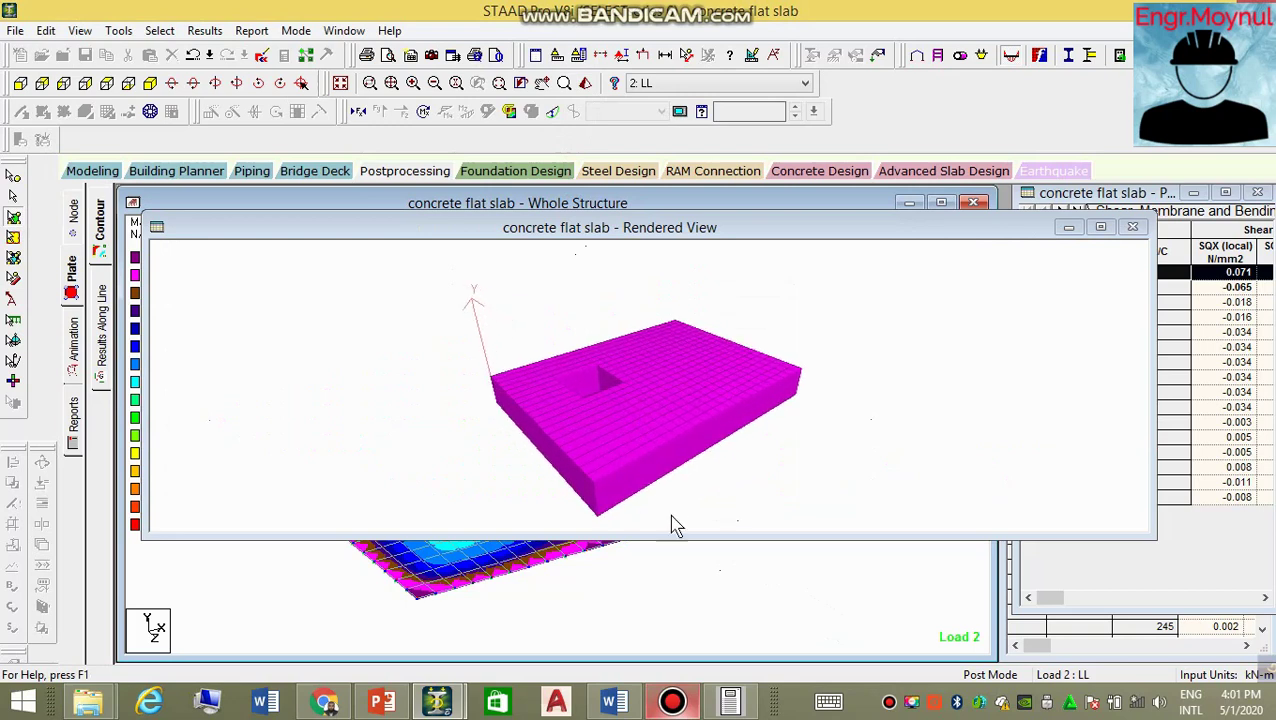
left_click_drag(672, 537, 670, 648)
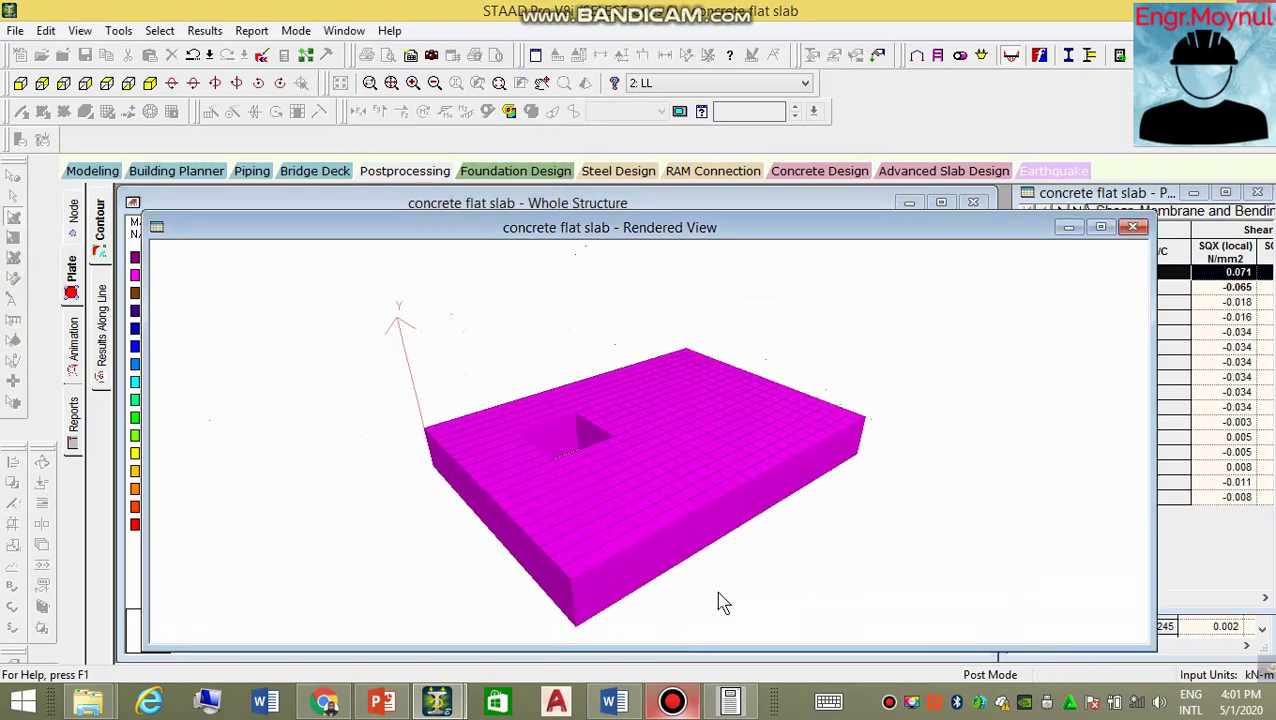
left_click_drag(342, 541, 620, 515)
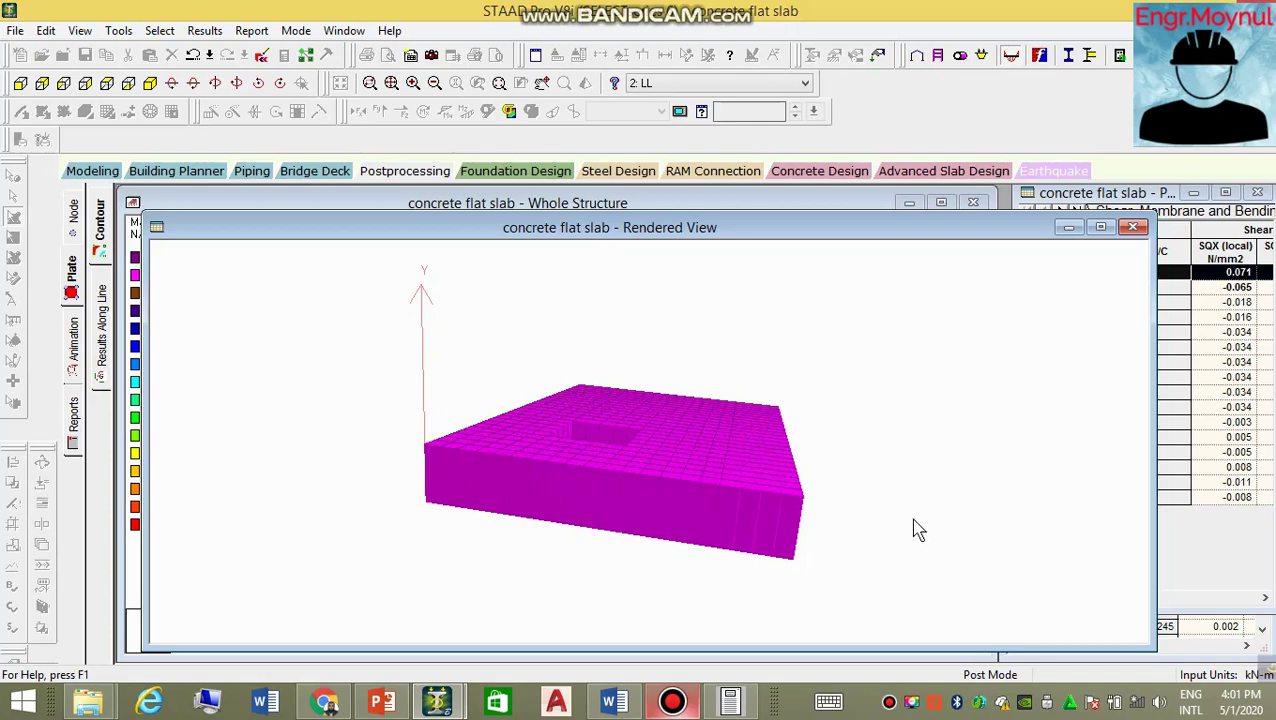